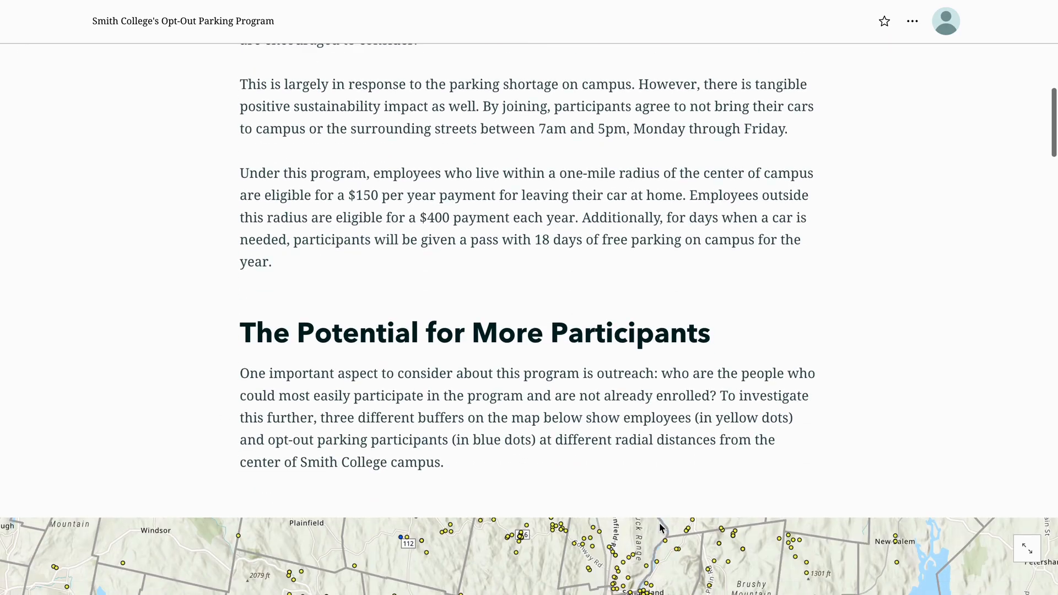
Step: Review the employee and participant buffer map in the Smith College Opt-Out Parking Program story
scroll(659, 522, down, 4)
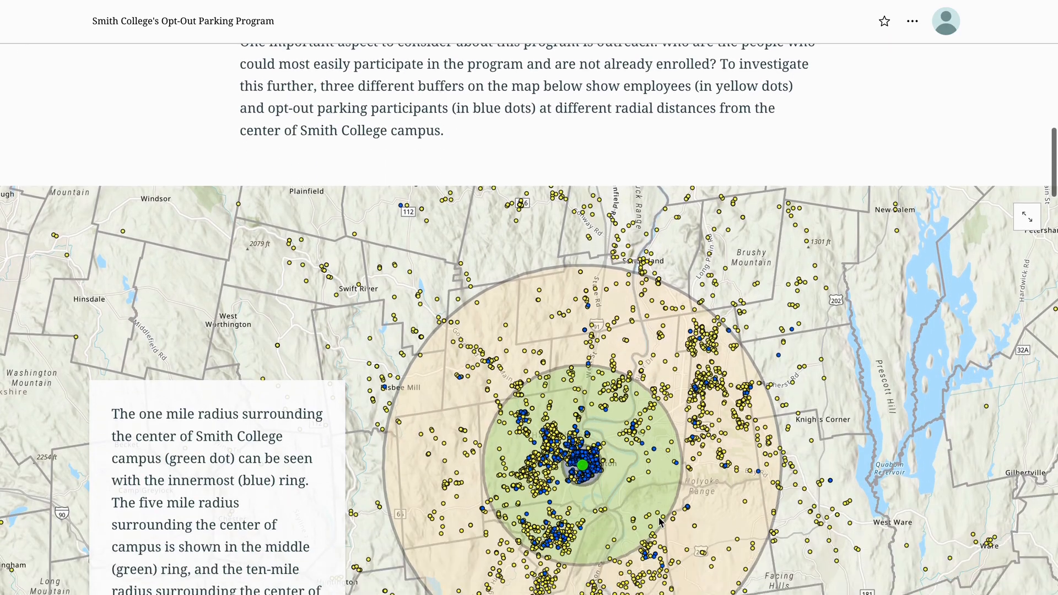
scroll(659, 523, down, 3)
scroll(659, 522, down, 1)
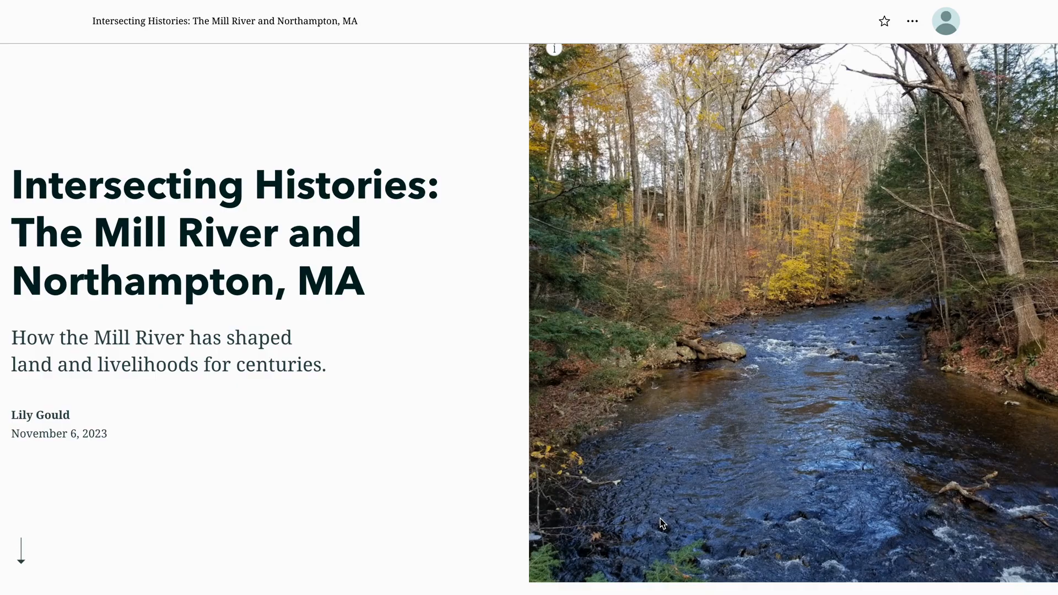
Step: Examine the Mill River and Northampton story, zooming in its river course map and swiping between the elevation and surficial geology maps
scroll(660, 523, down, 3)
scroll(661, 522, down, 11)
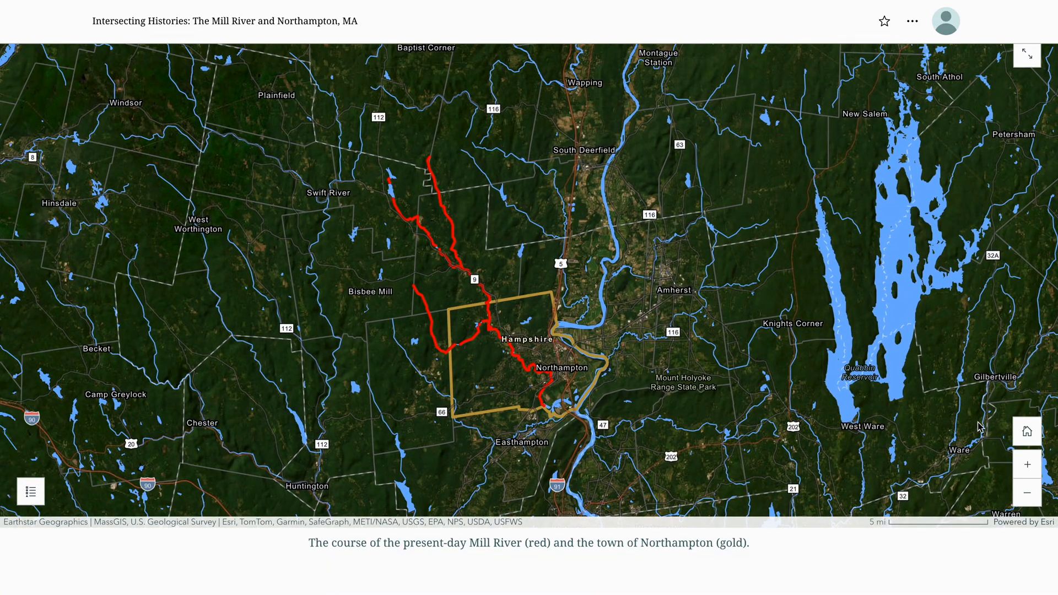
click(1027, 465)
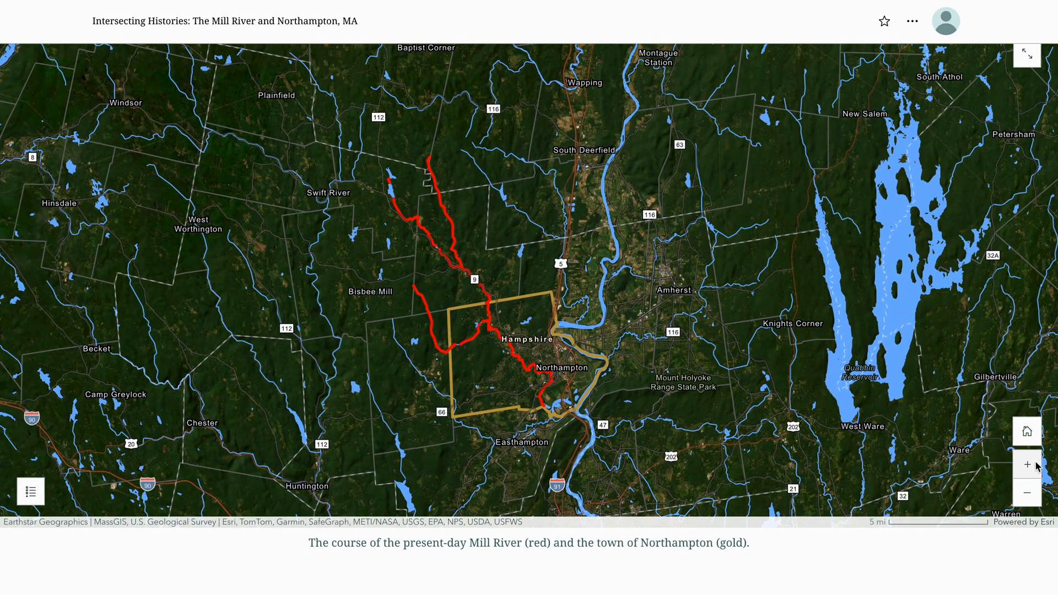
scroll(768, 330, down, 13)
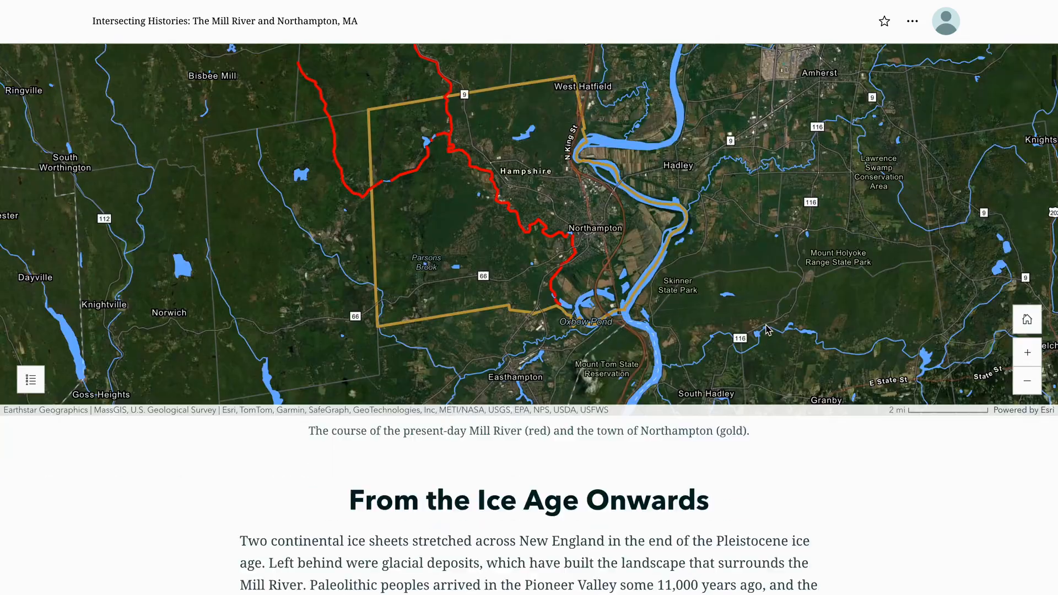
scroll(794, 394, down, 12)
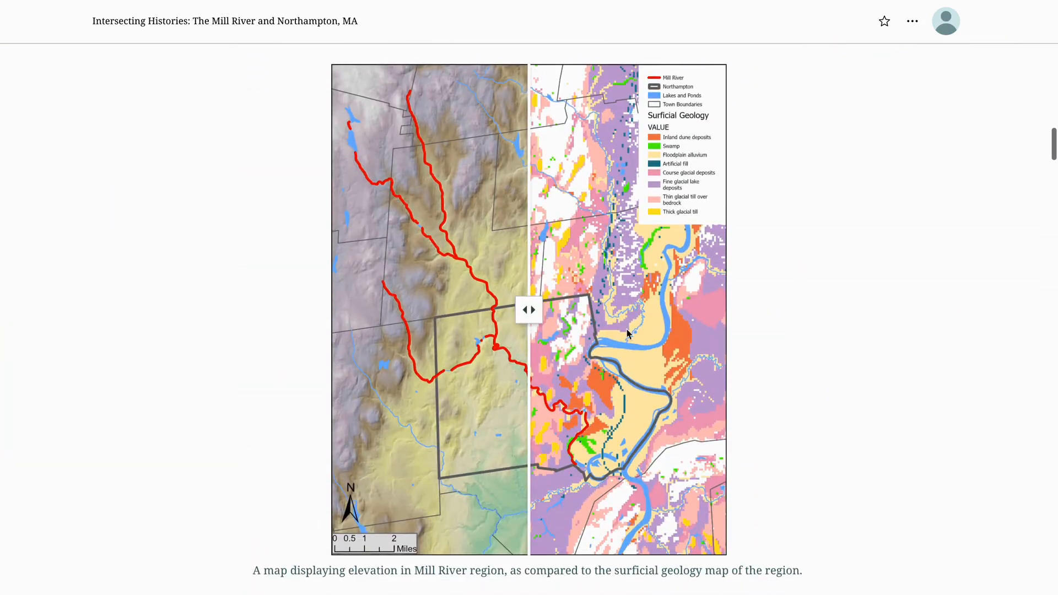
drag(533, 311, 468, 312)
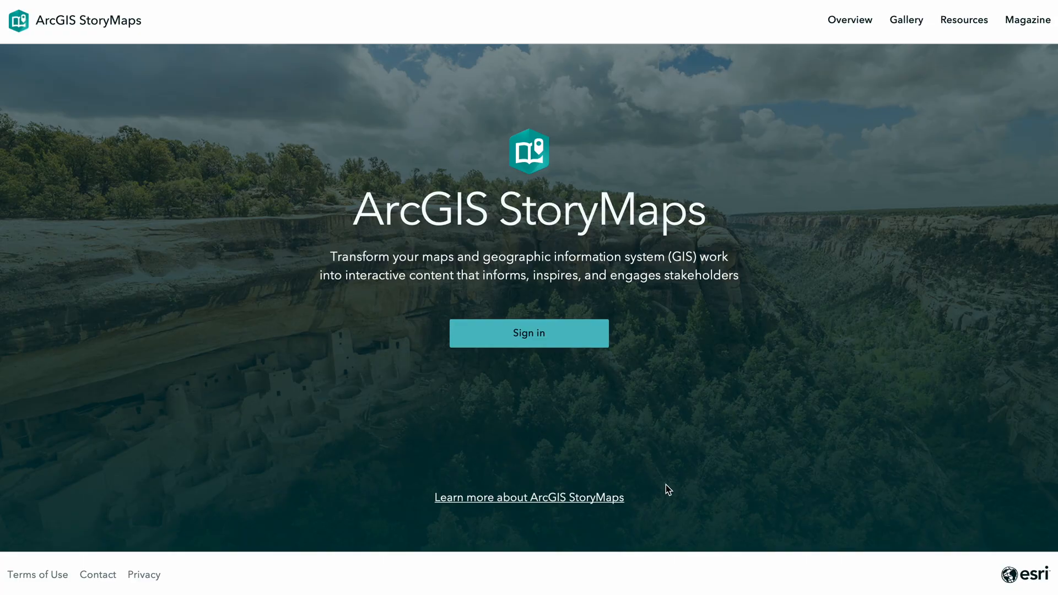
Step: Sign in to ArcGIS StoryMaps through the organization URL smithcollege, using the Smith College login
click(568, 332)
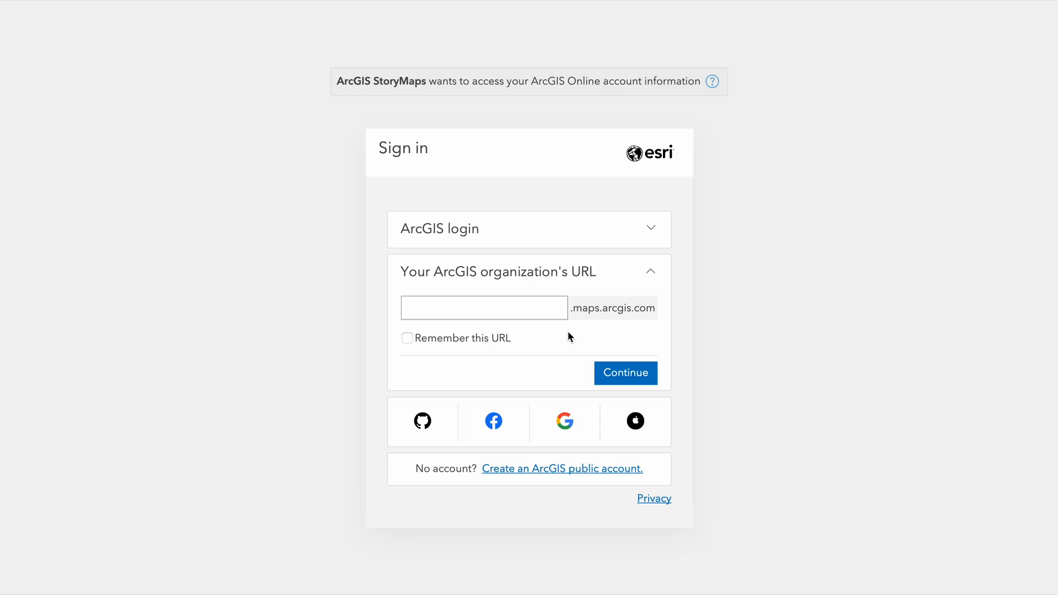
click(539, 303)
text(smithcollege)
click(615, 373)
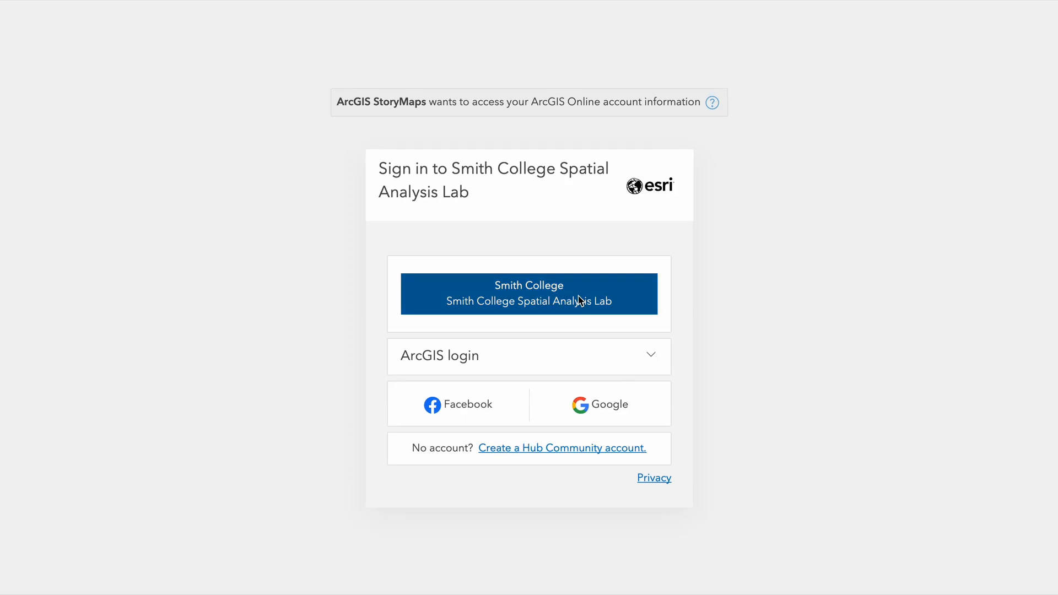
click(578, 300)
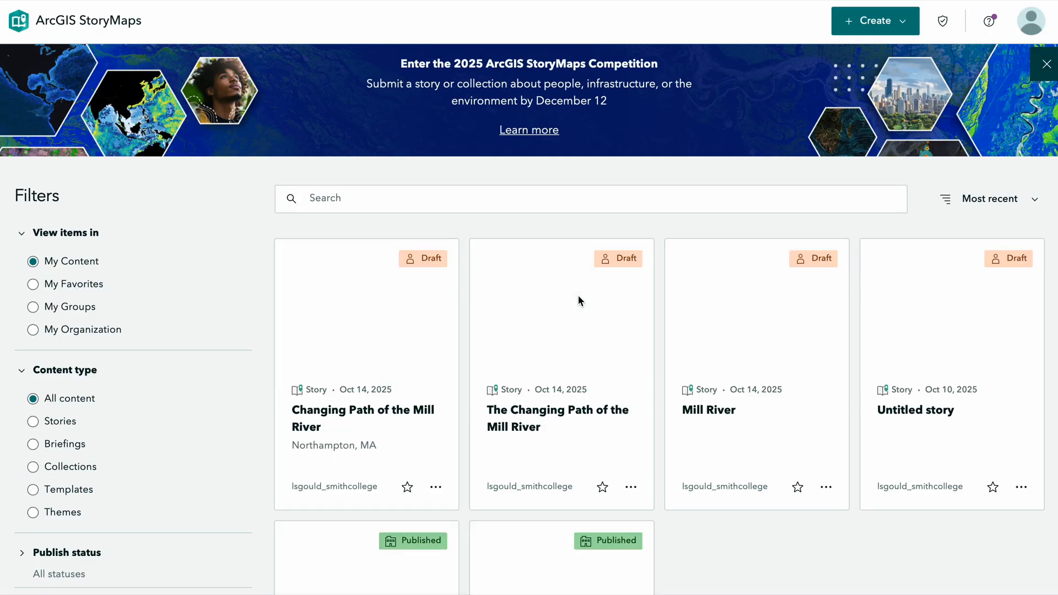
Step: Look through the account's draft and published stories and the quick links below the filters
scroll(577, 297, down, 2)
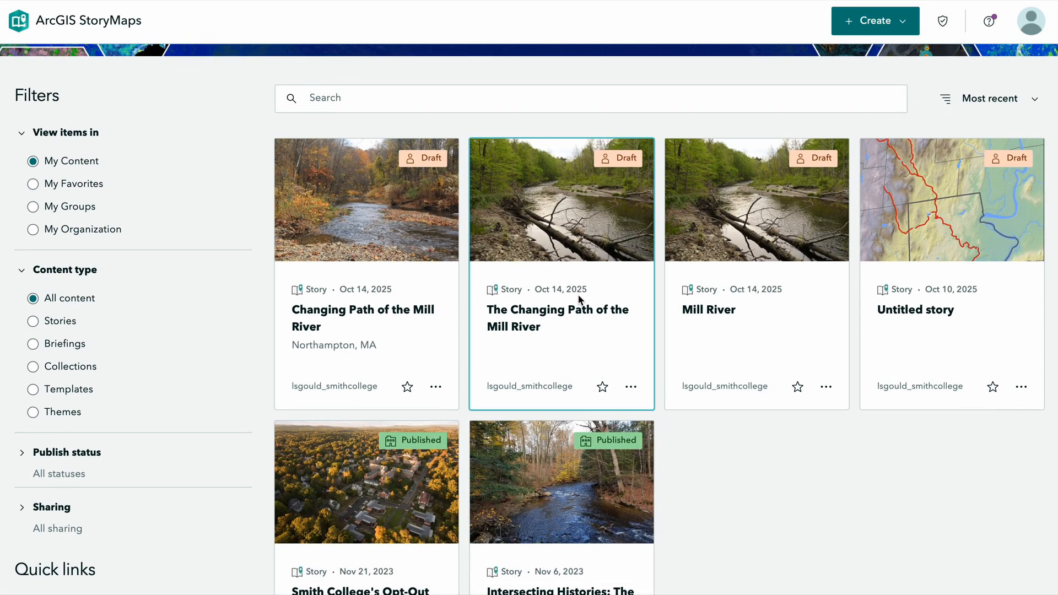
scroll(578, 299, down, 2)
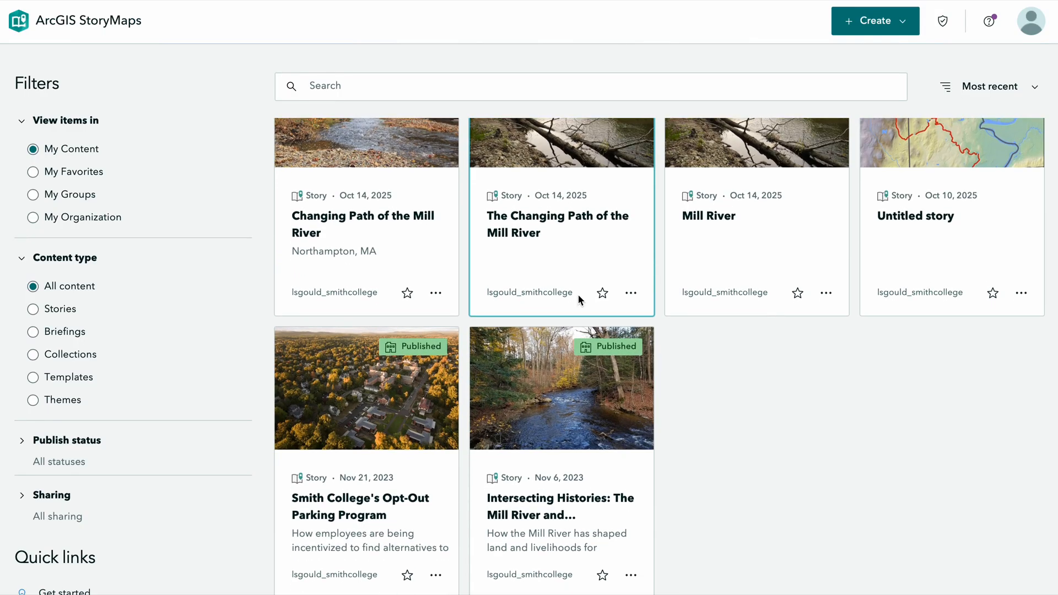
mouse_move(596, 358)
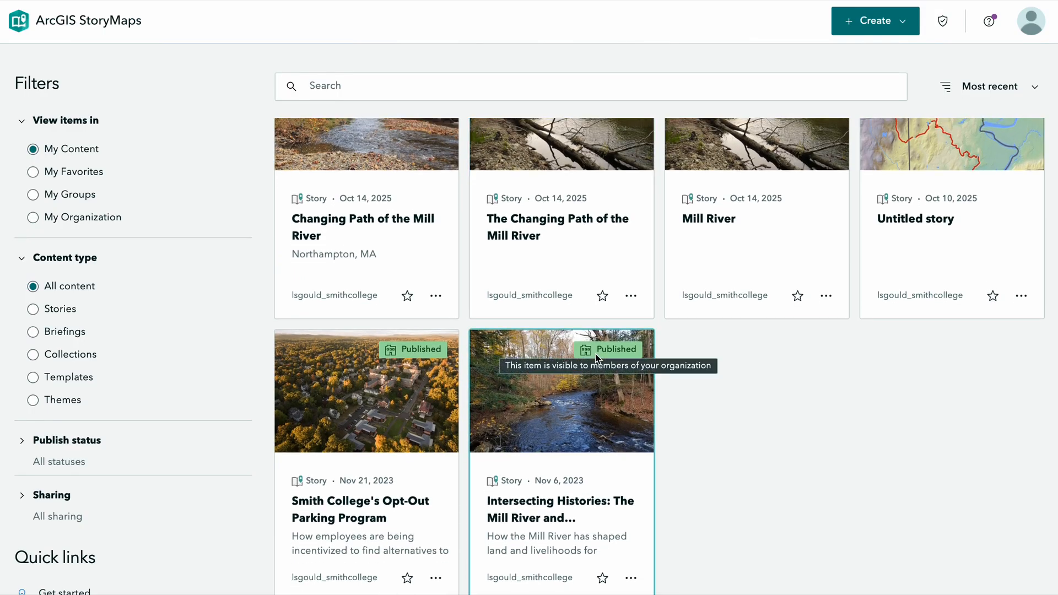
scroll(596, 358, down, 4)
scroll(101, 438, down, 3)
scroll(101, 437, down, 1)
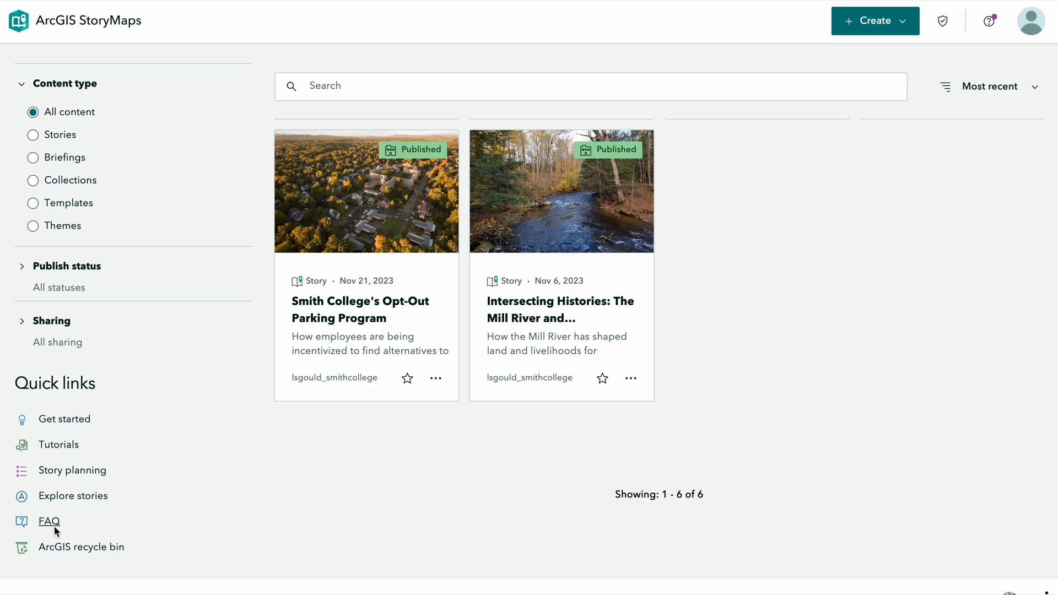
Step: Explore the community example stories in the ArcGIS StoryMaps gallery
click(94, 498)
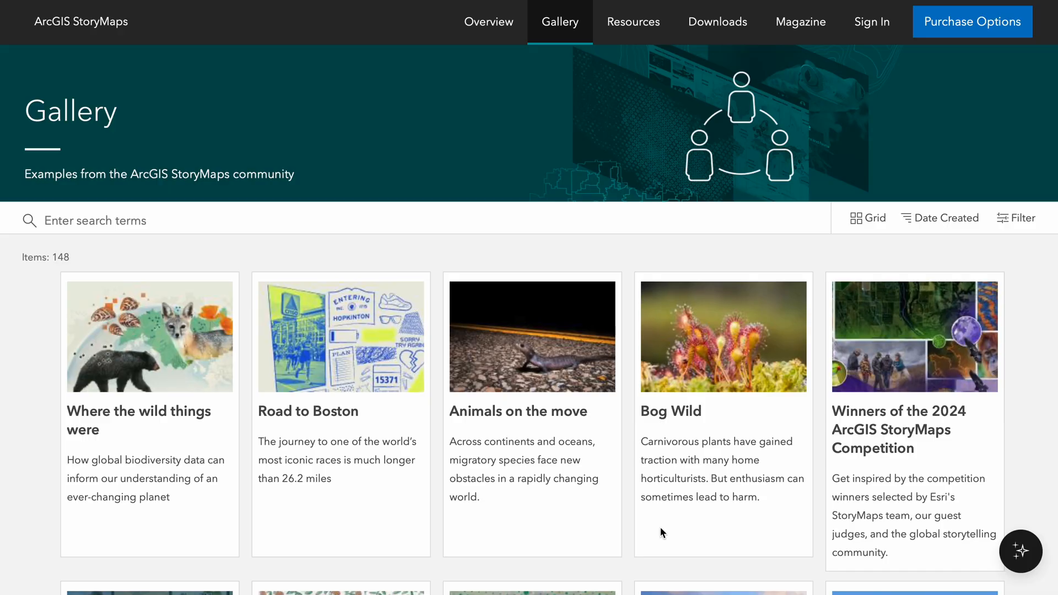
scroll(660, 526, down, 3)
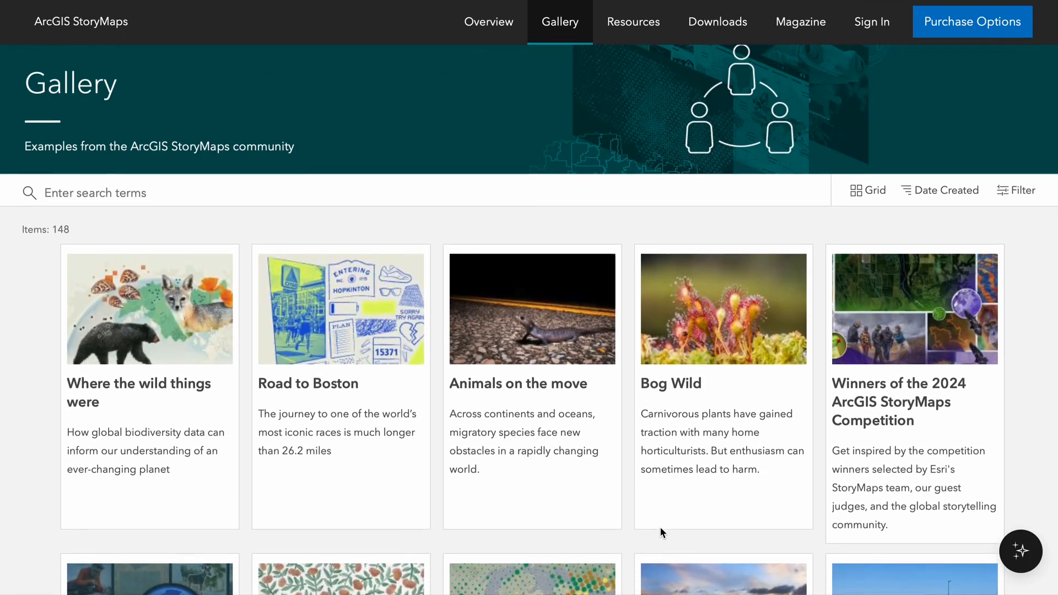
scroll(661, 532, down, 2)
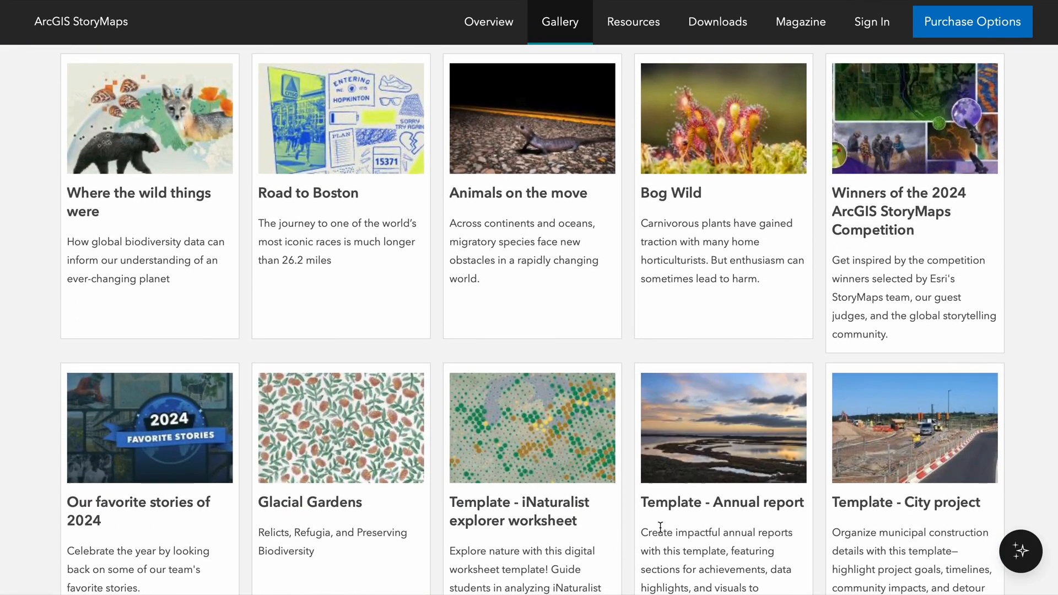
scroll(661, 532, down, 3)
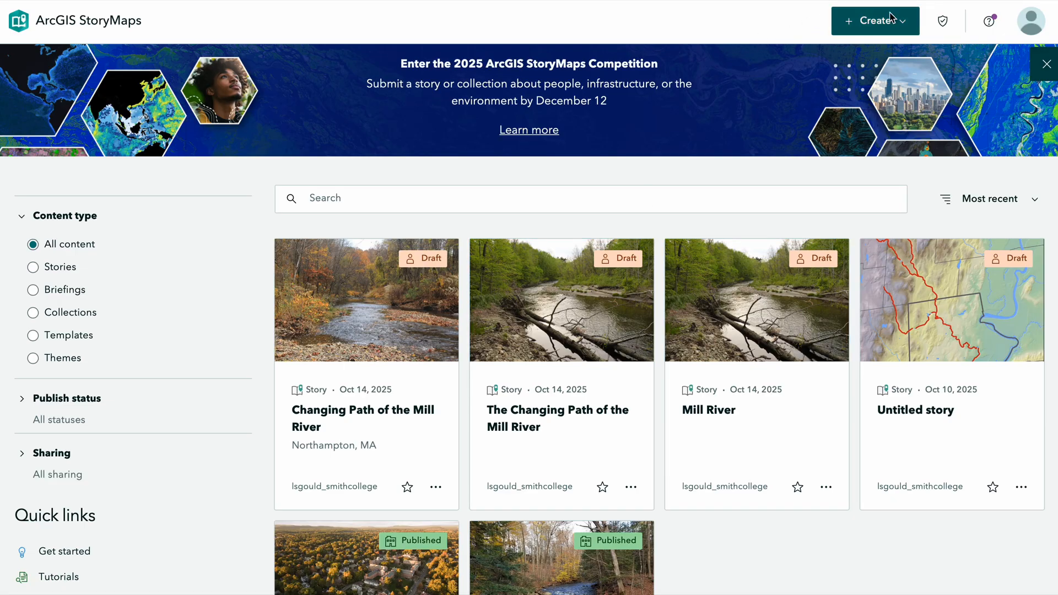
Step: Create a new story and title it "The Changing Path of the Mill River"
click(909, 30)
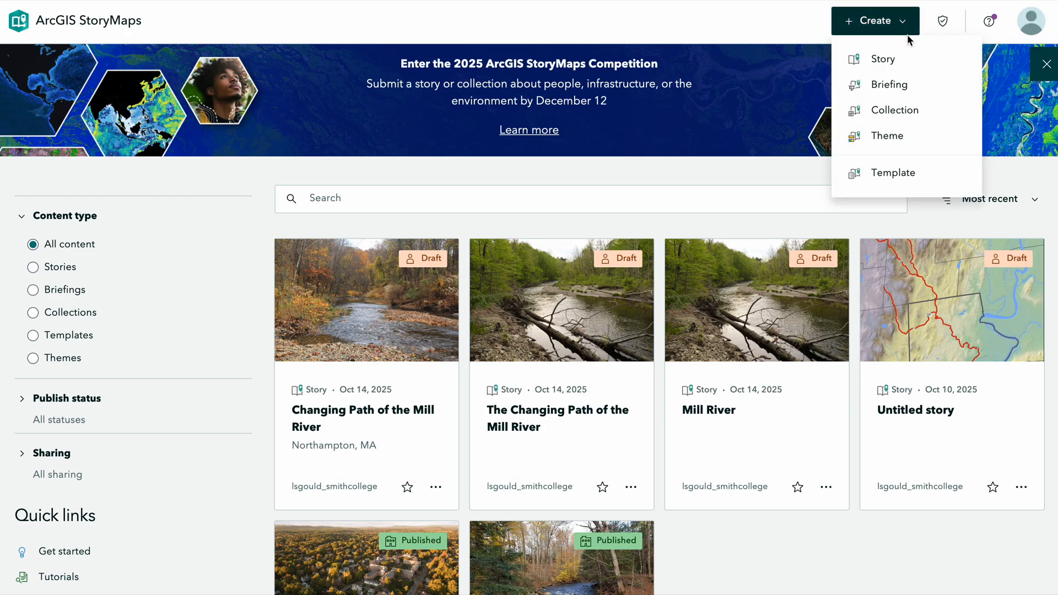
click(894, 56)
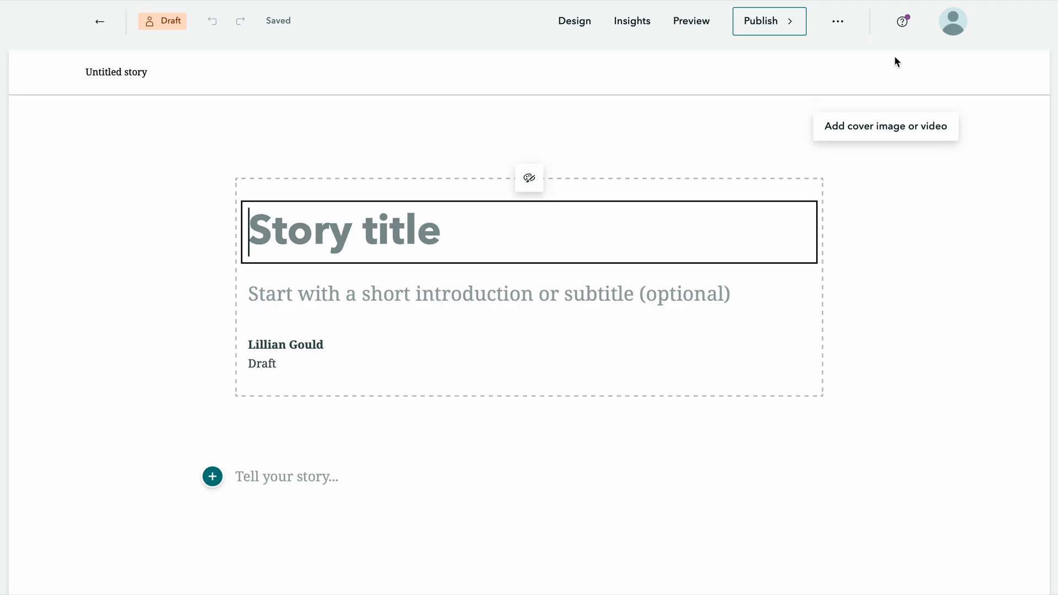
text(The Ch)
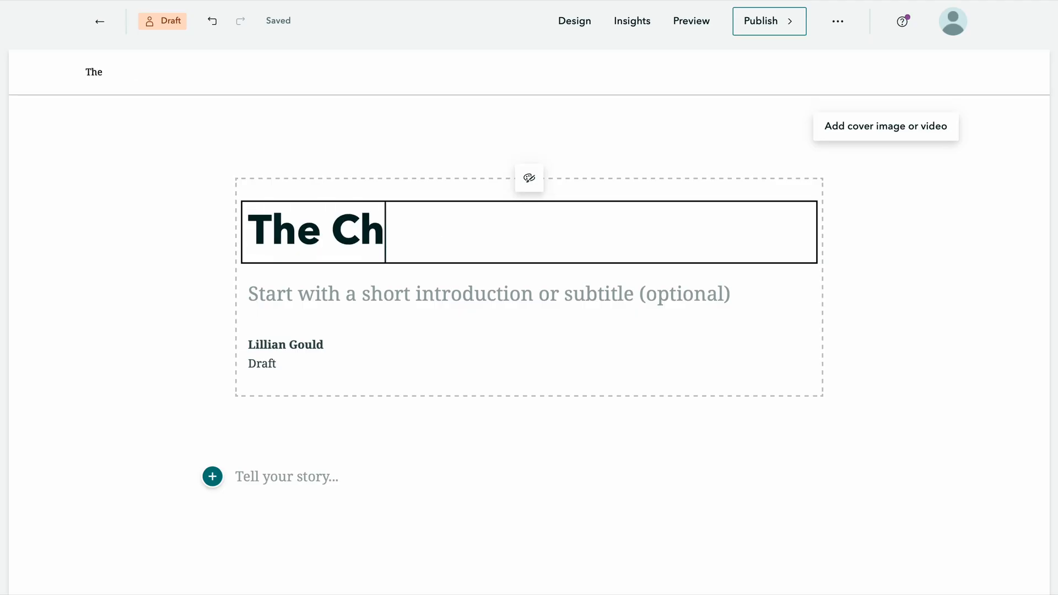
text(anging Path)
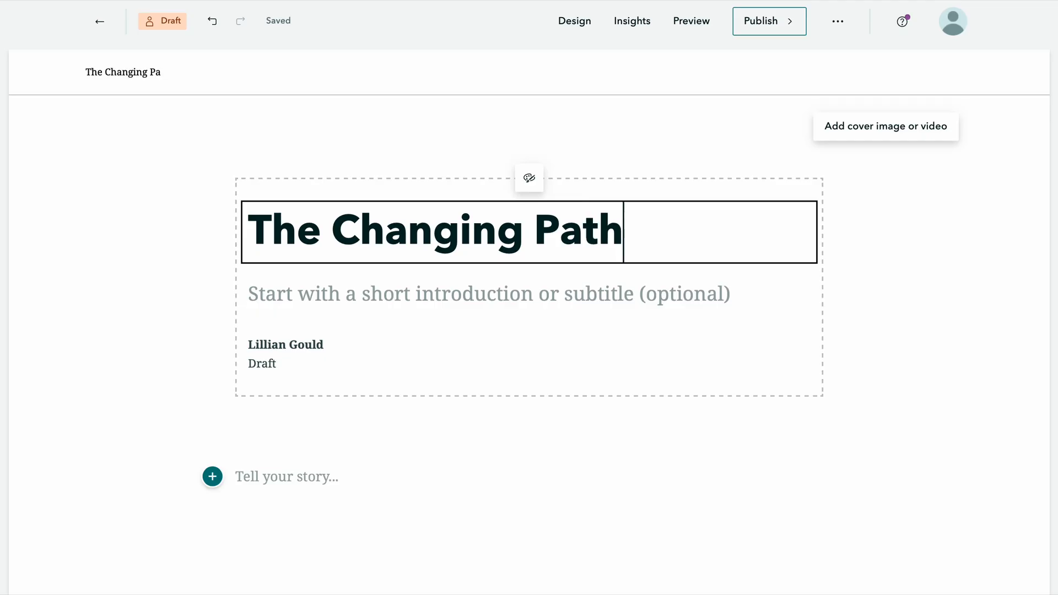
text( of the Mill )
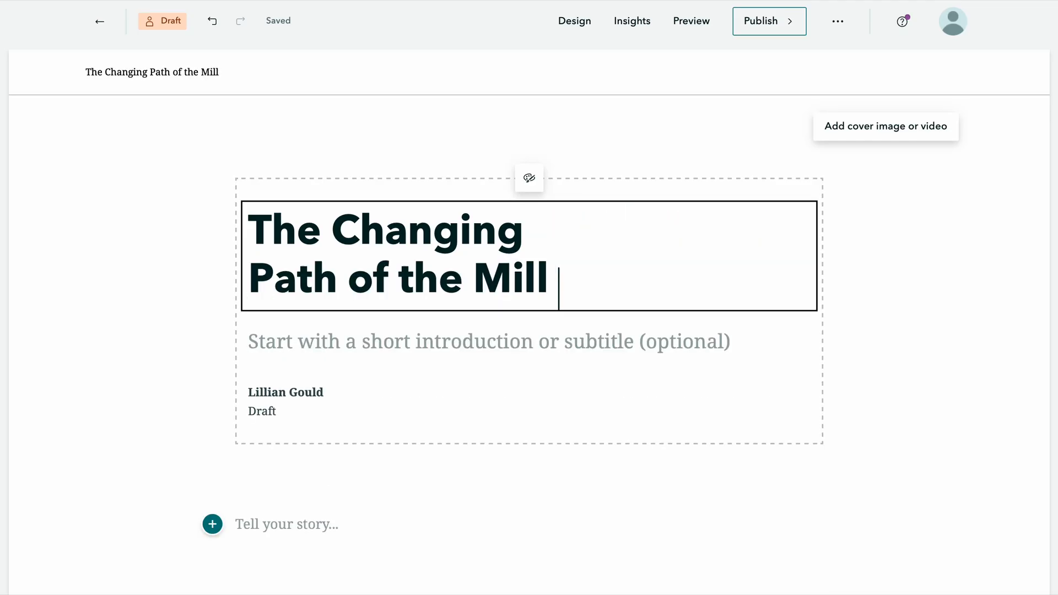
text(River)
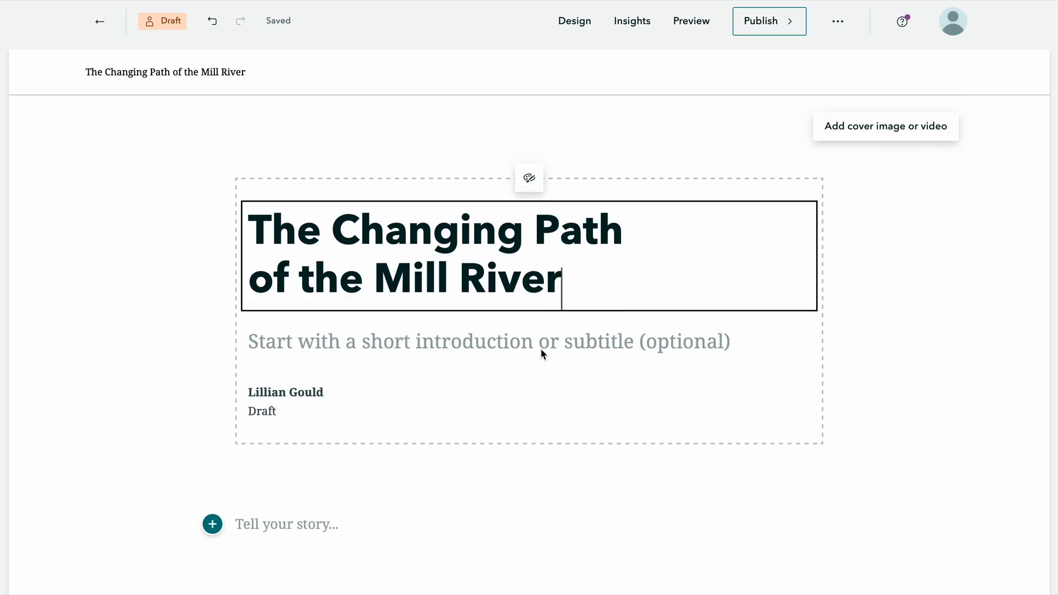
Step: Enter "Northampton, MA" as the story's subtitle
key(Return)
text(No)
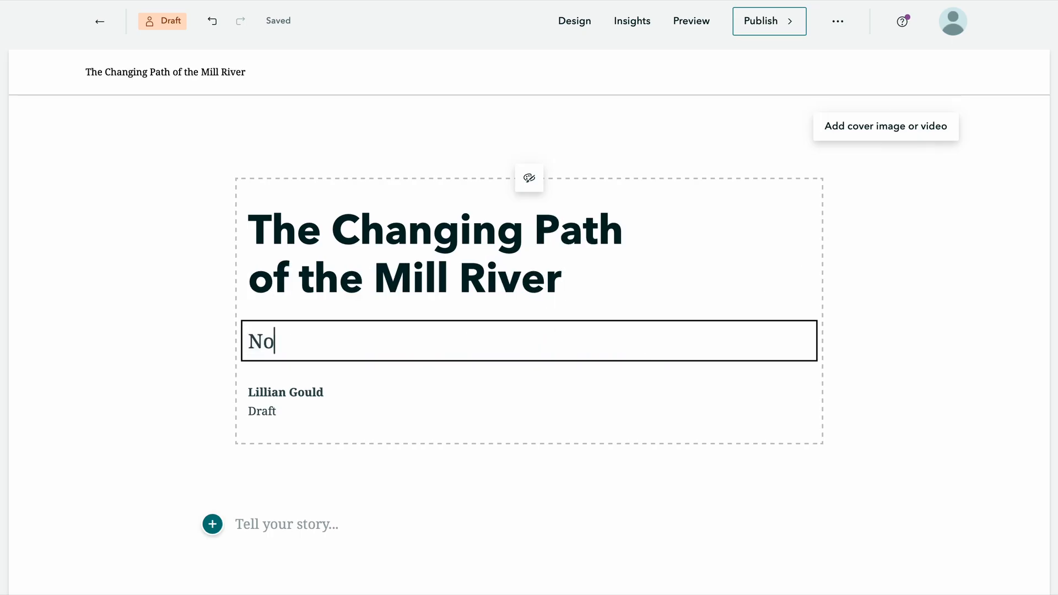
text(rthampton, MA)
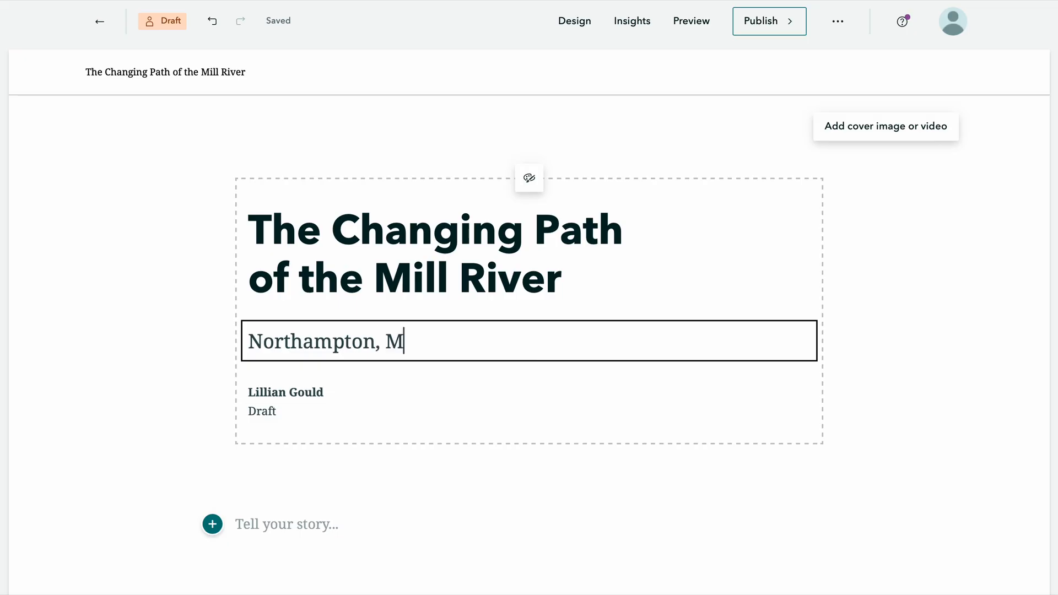
click(632, 438)
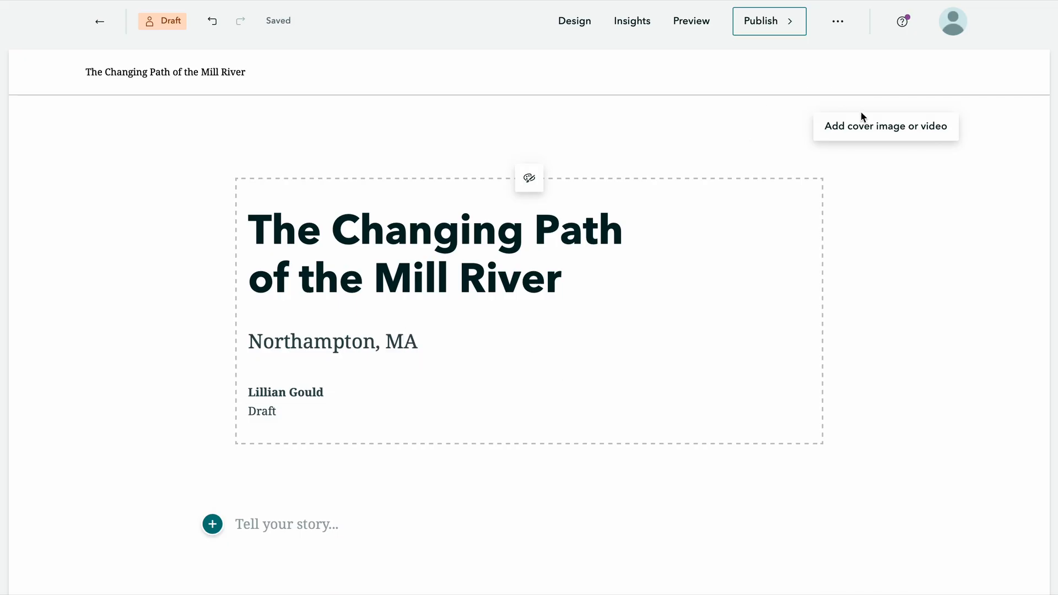
Step: Upload mill_river.jpg and add it as the story's cover image
click(860, 122)
click(603, 335)
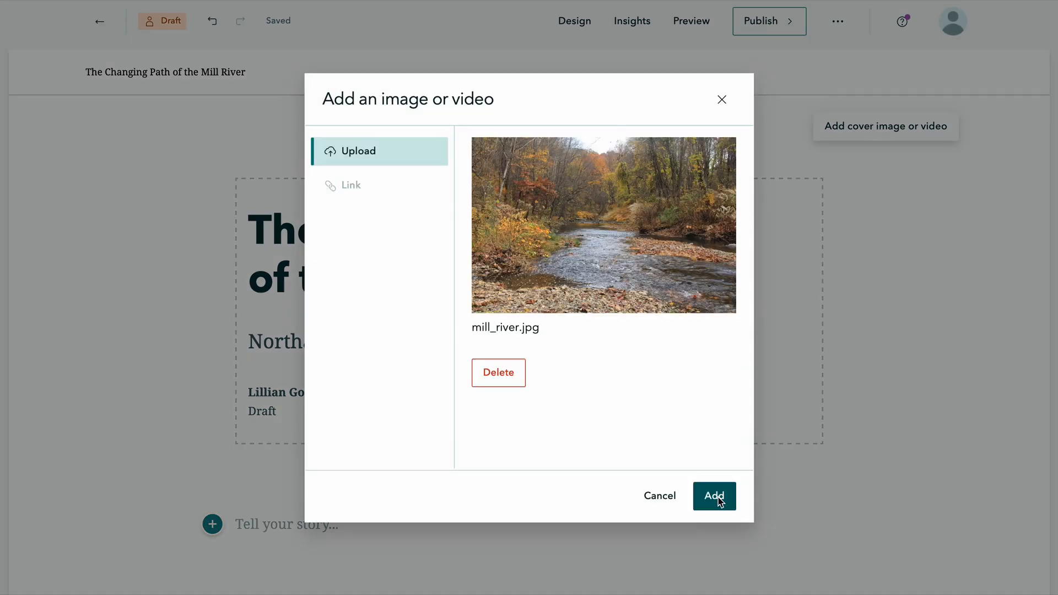
click(714, 495)
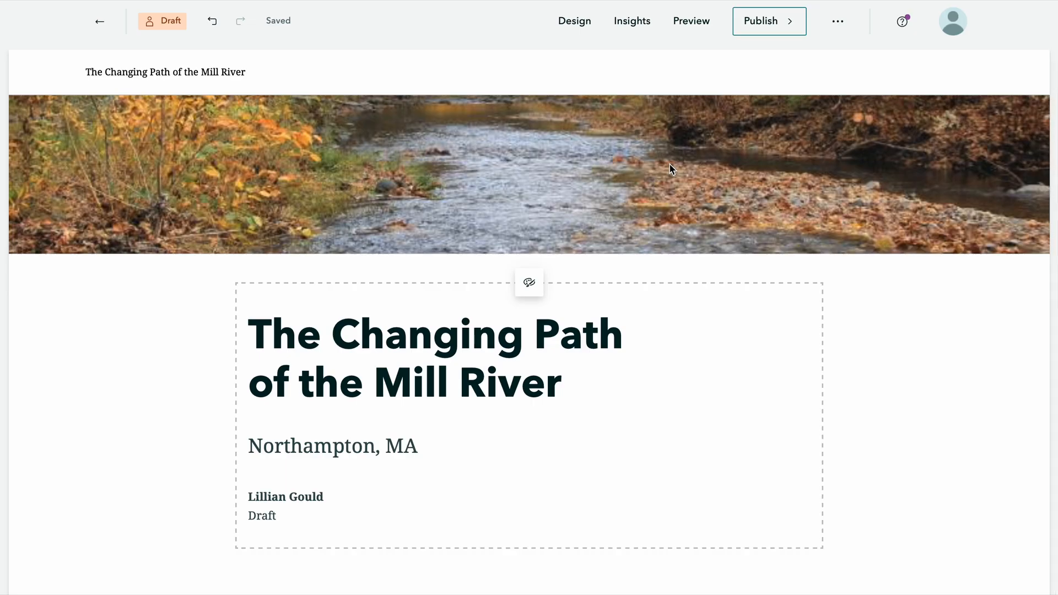
Step: Change the story's cover design to the split layout with the title text beside a full-height image
click(586, 24)
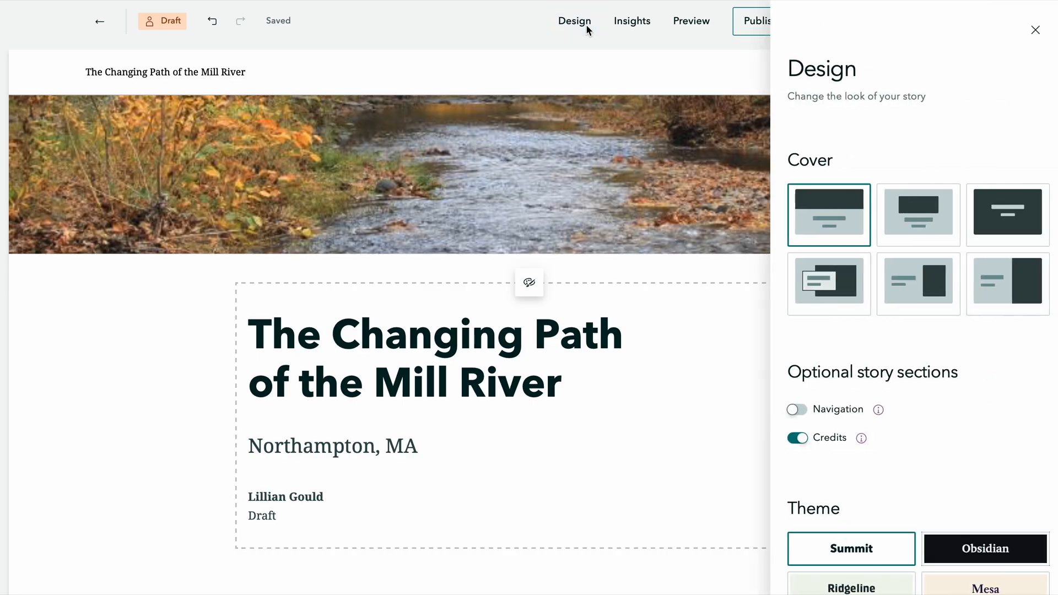
click(918, 283)
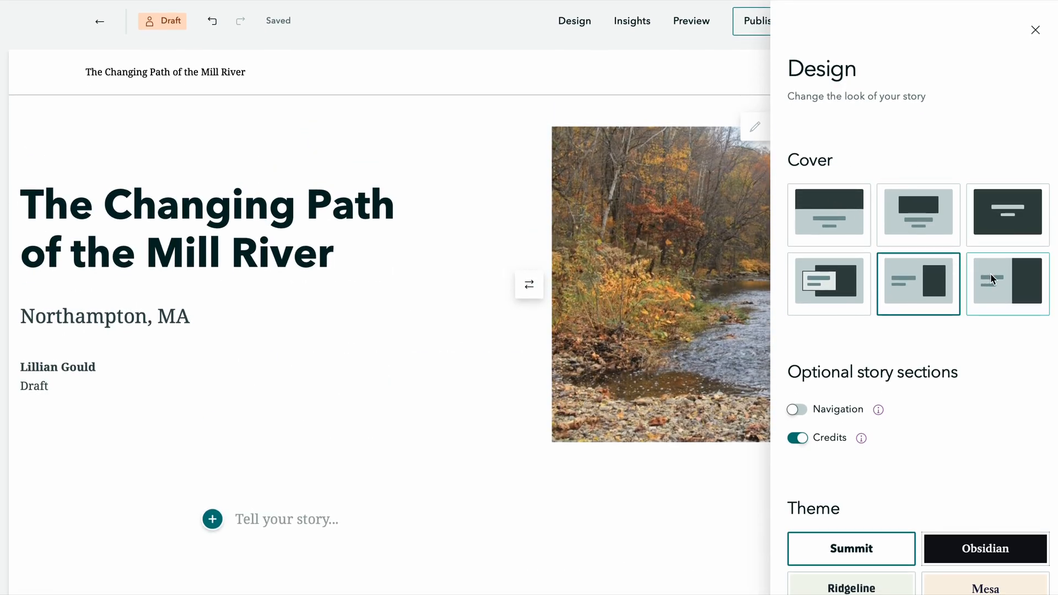
click(1000, 273)
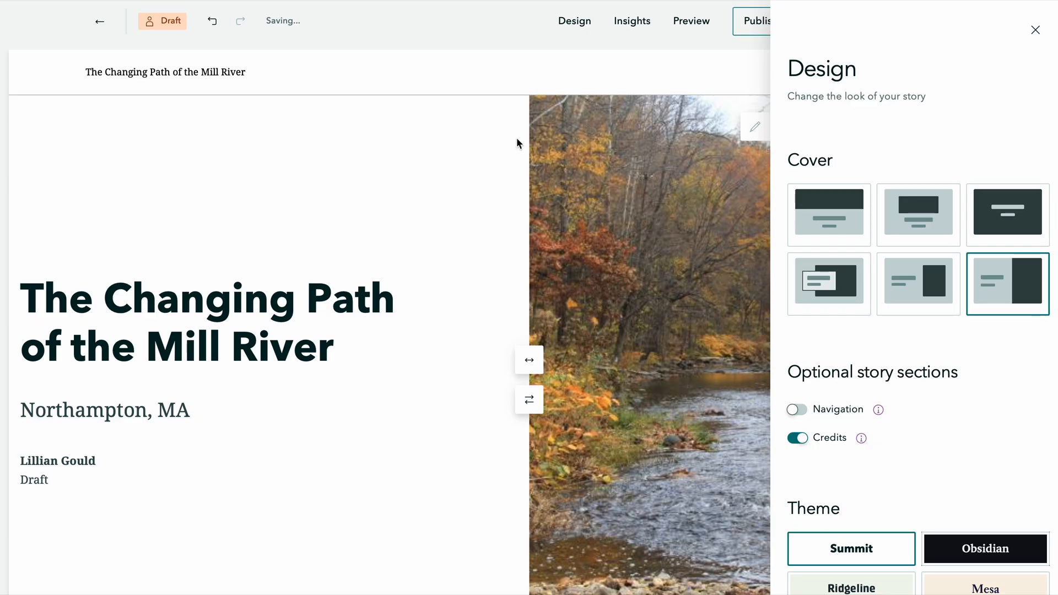
click(1035, 30)
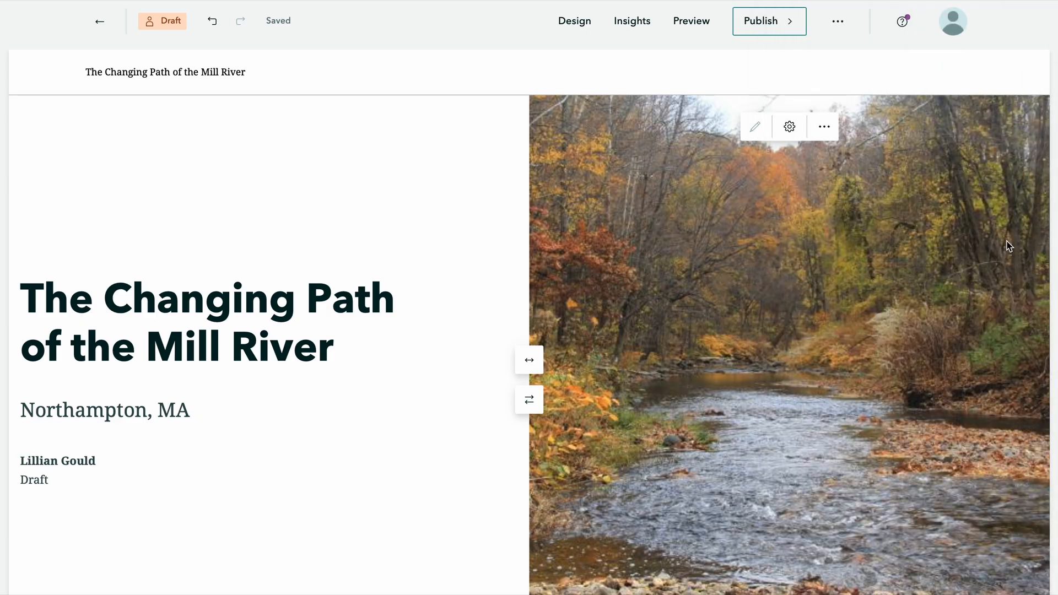
Step: Look through the content block types that can be added below the story's cover, from basic to immersive
scroll(987, 288, down, 1)
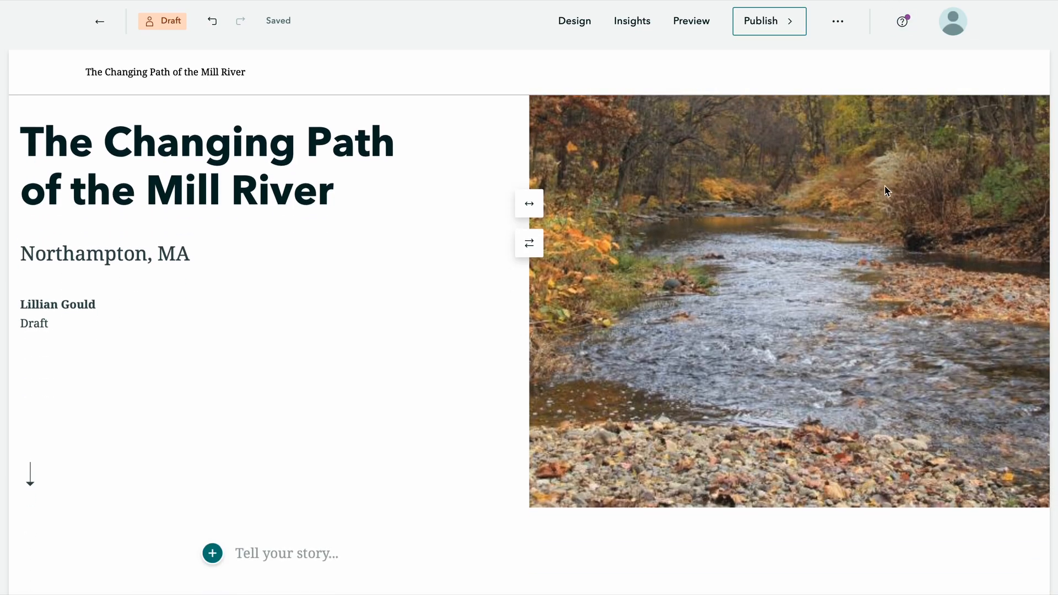
click(214, 554)
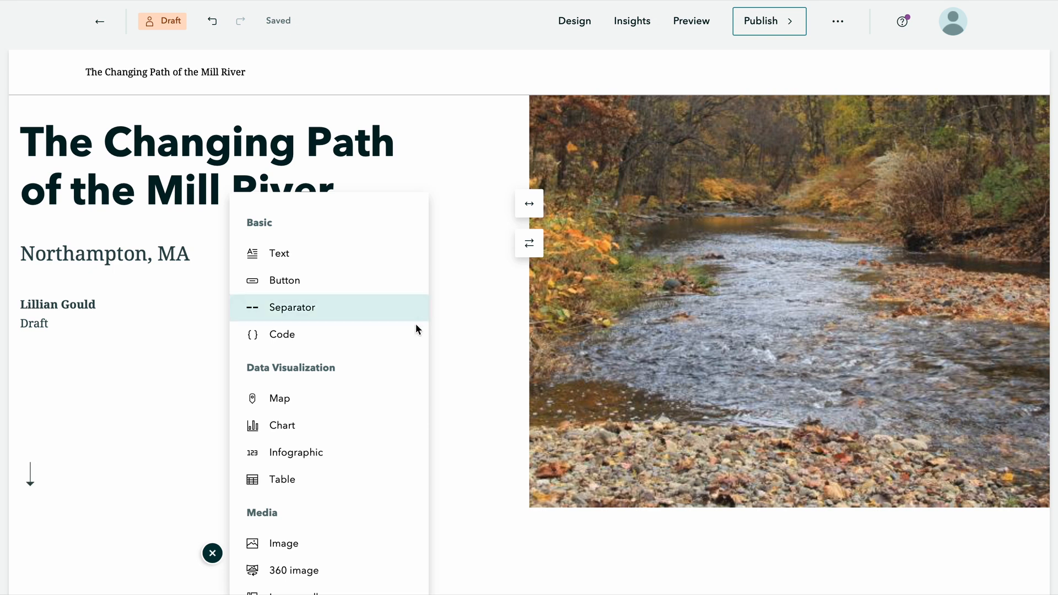
scroll(394, 373, down, 3)
scroll(393, 374, down, 3)
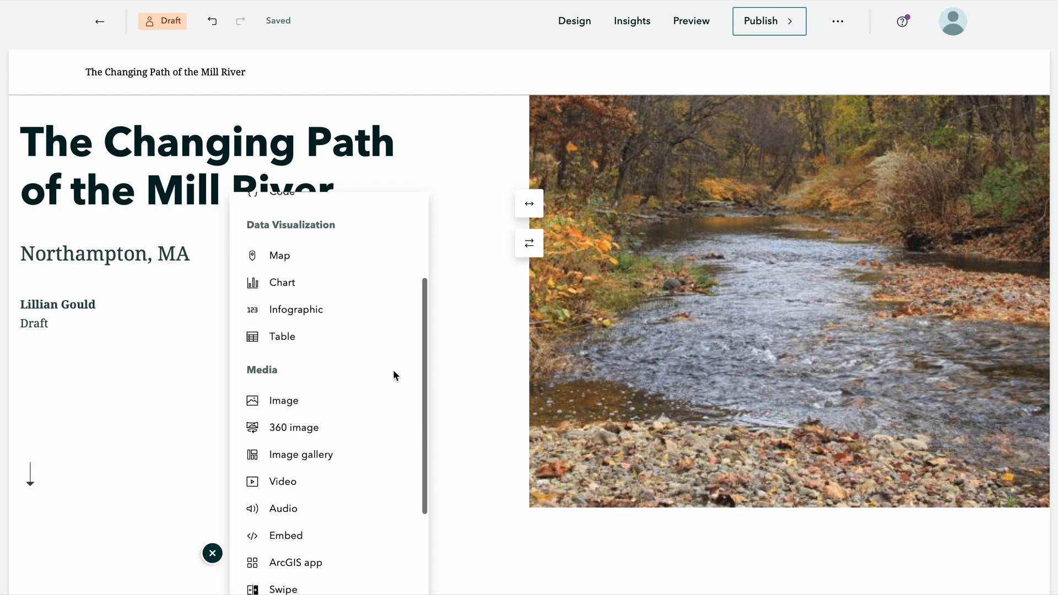
scroll(393, 373, down, 1)
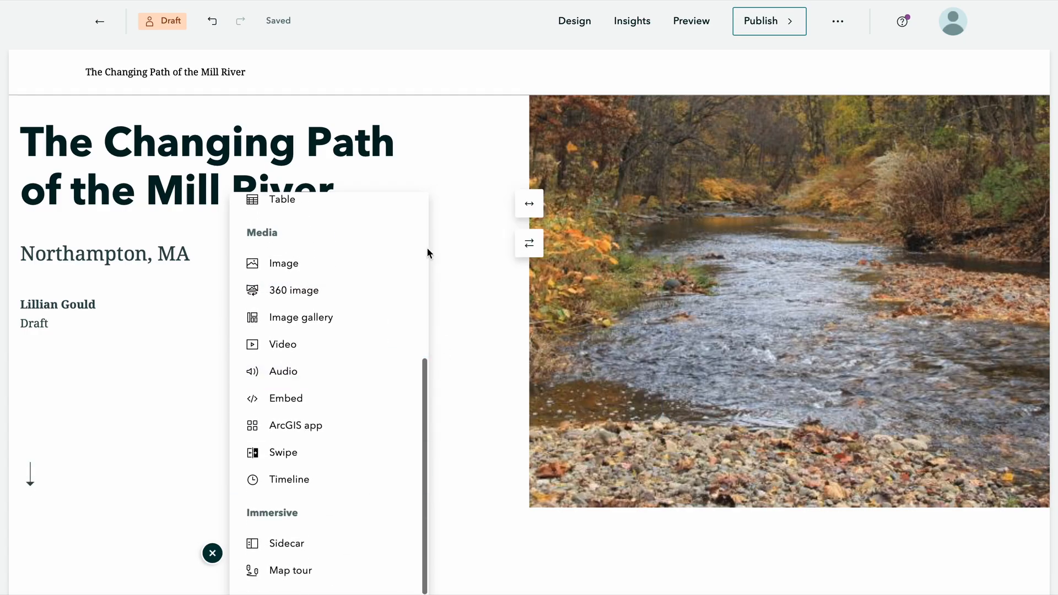
drag(426, 379, 427, 215)
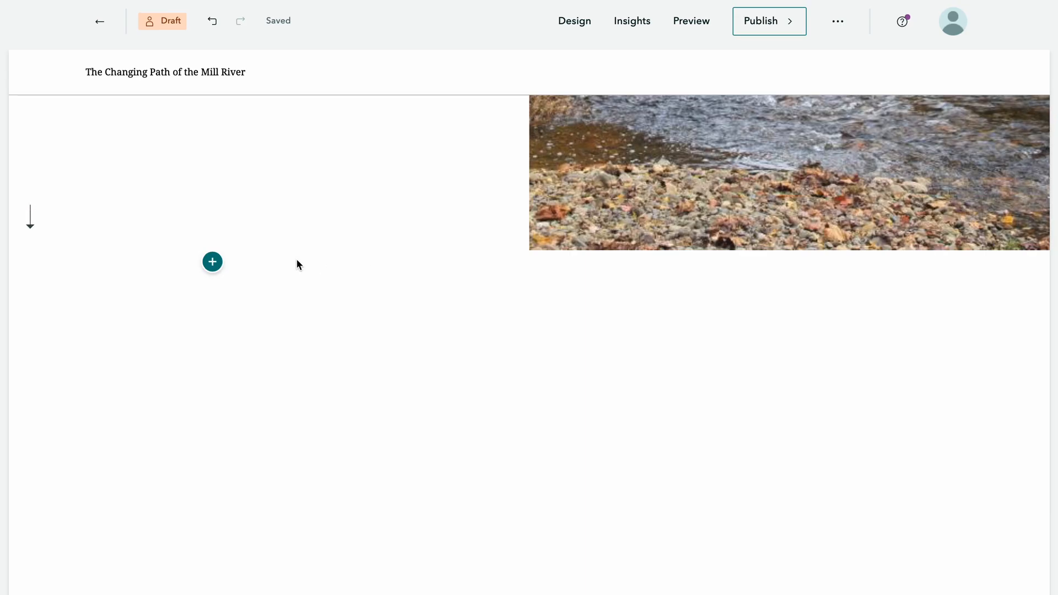
Step: Add a text block below the cover with the introductory sentence on the Mill River's inextricable and turbulent relationship with Northampton and other towns in the region
click(211, 262)
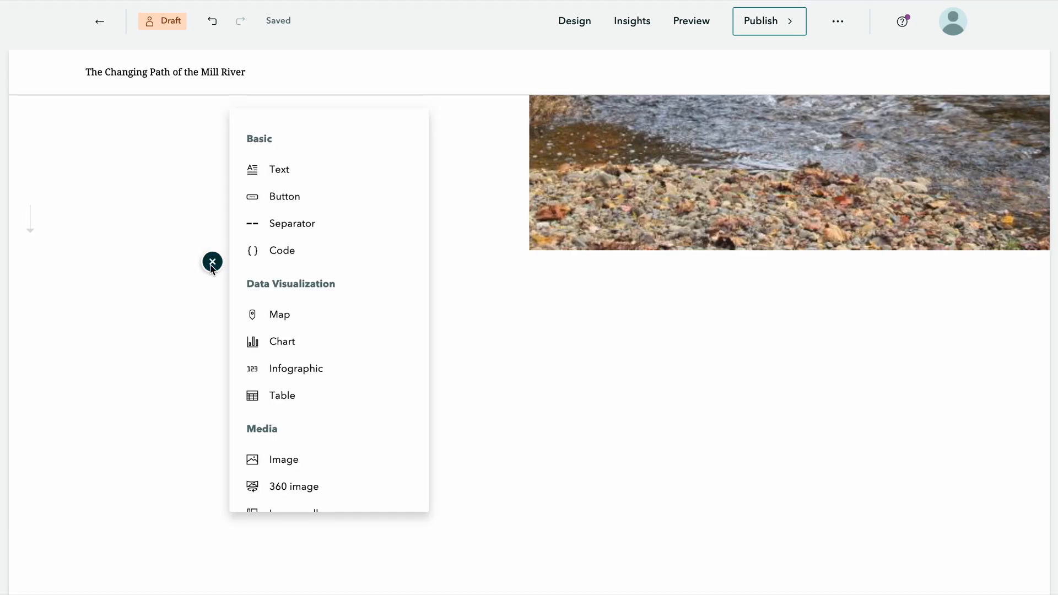
click(274, 171)
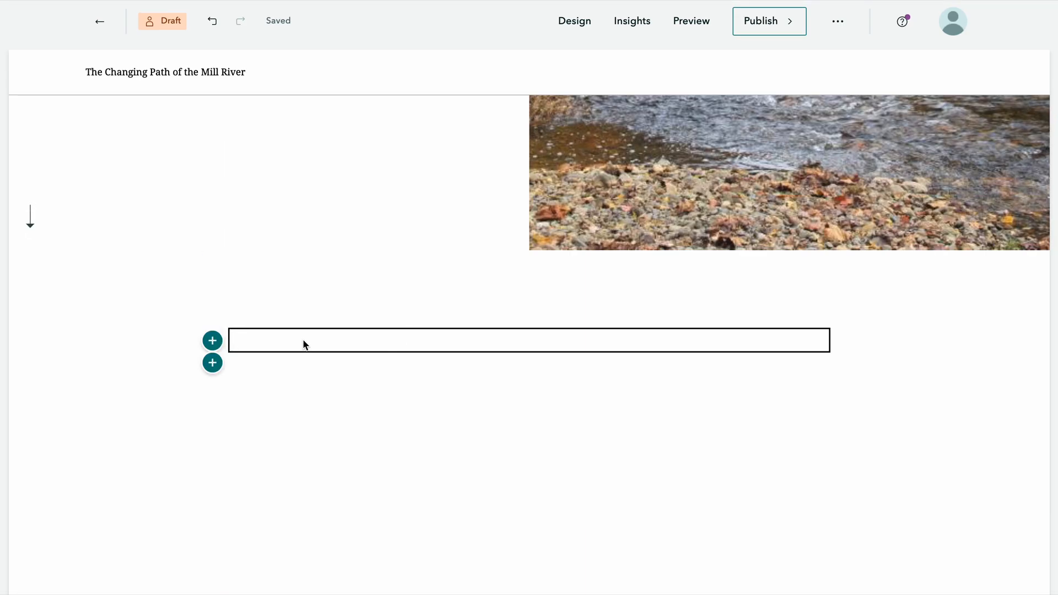
text(The Mill River, stretching across a small portion of Western Massachusetts, has an inextricable — and turbulent — relationship with the rise of Northampton and other towns in the region.)
Step: Format the introductory Mill River sentence as Heading 3 and center it
drag(389, 381, 220, 345)
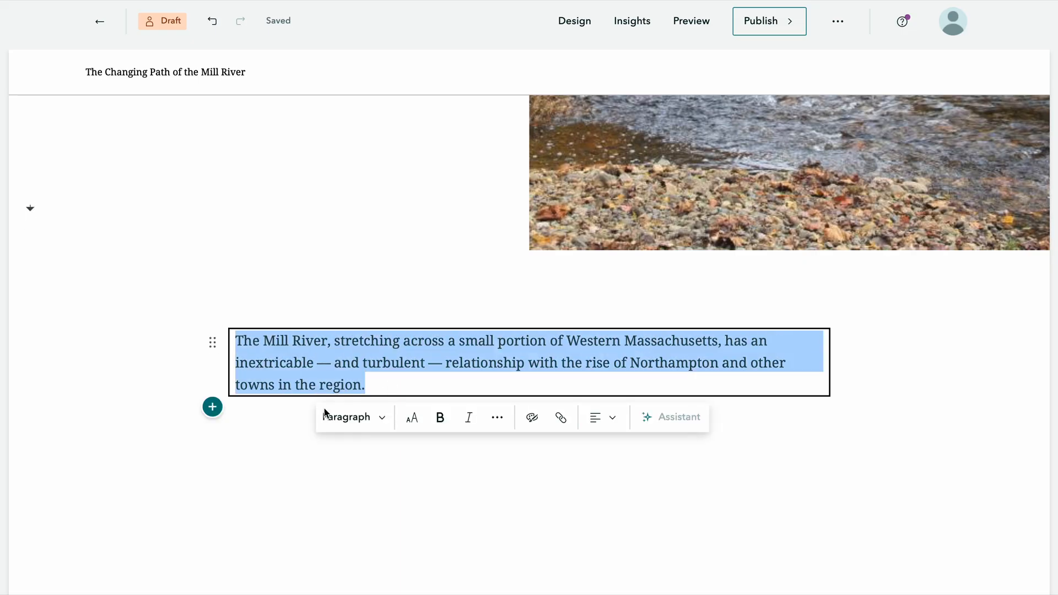
click(381, 419)
click(396, 301)
click(671, 419)
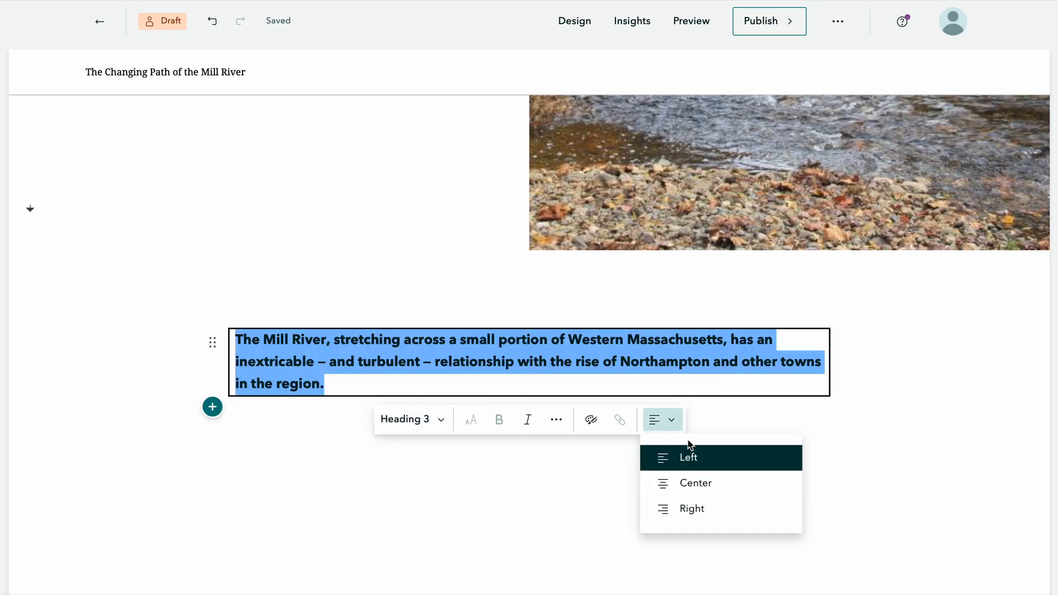
click(672, 483)
click(672, 484)
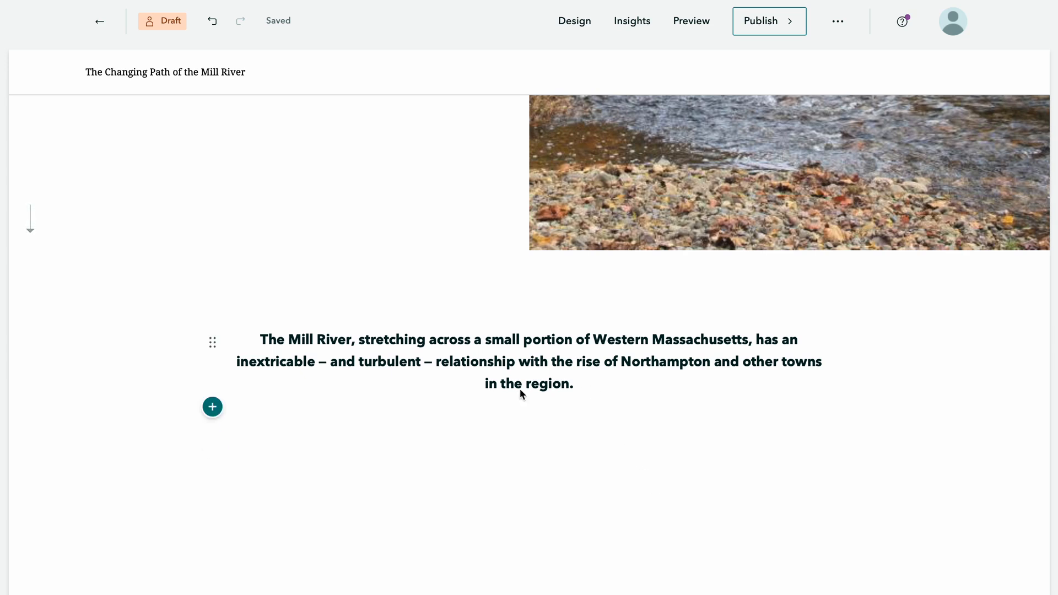
Step: Add a separator below the introduction, followed by a paragraph on New England's Pleistocene ice sheets, glacial deposits and changing relationships to the river
click(205, 416)
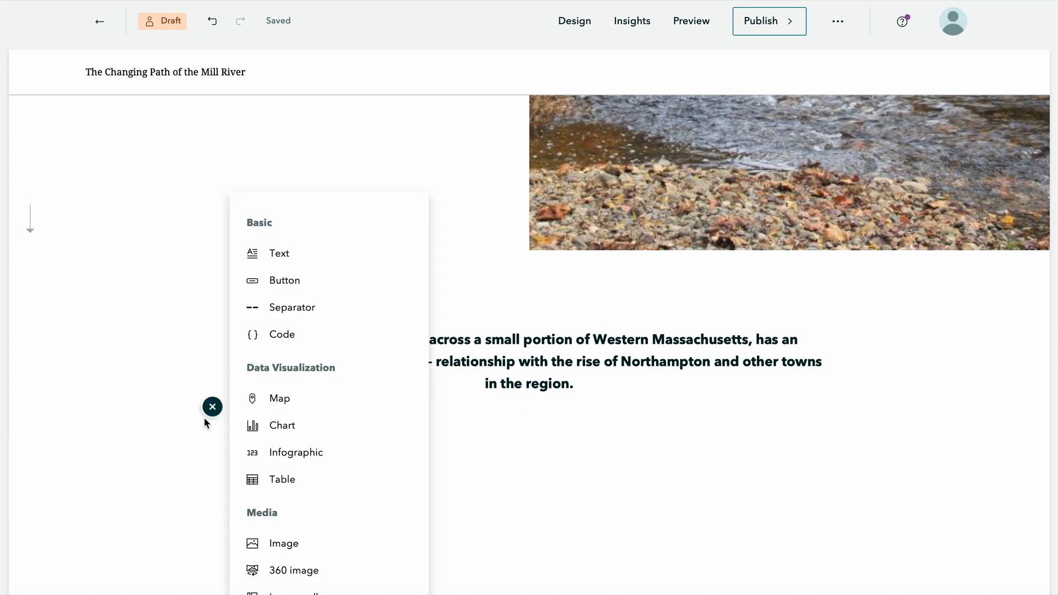
click(270, 309)
scroll(305, 486, down, 3)
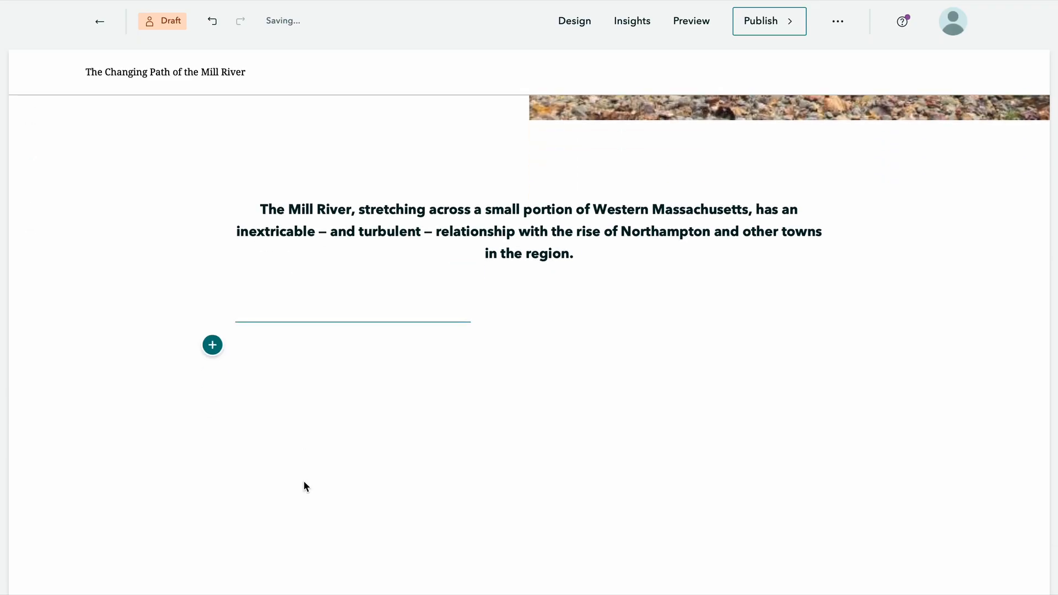
click(215, 352)
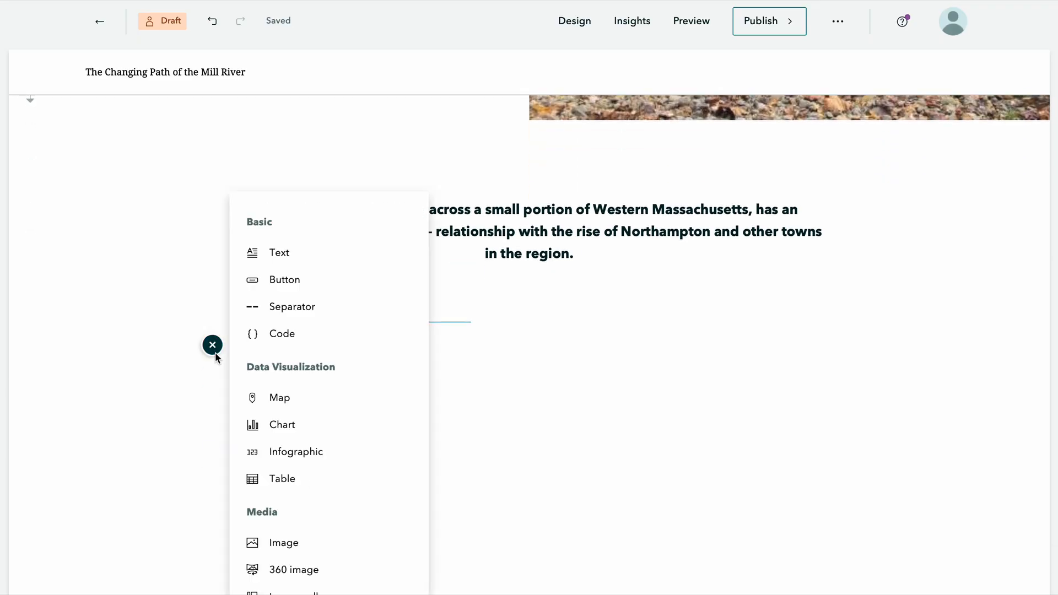
click(298, 256)
text(Two continental ice sheets stretched across New England in the end of the Pleistocene ice age. Left behind were glacial deposits, which have built the landscape that surrounds the Mill River. Paleolithic peoples arrived in the Pioneer Valley some 11,000 years ago, and the changing landscape since has brought with it many different relationships to the river.)
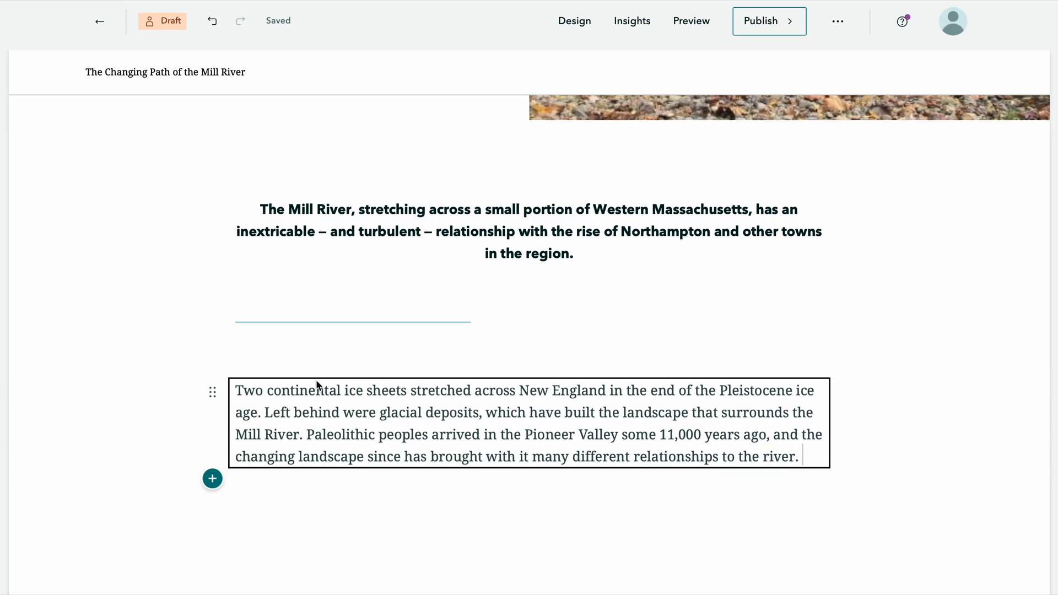
Step: Insert the title "From the Ice Age Onwards" above the ice sheet paragraph, formatted as a centered Heading 2
click(210, 342)
click(299, 249)
text(From the I)
text(ce Age Onwards)
drag(407, 389, 227, 387)
click(160, 420)
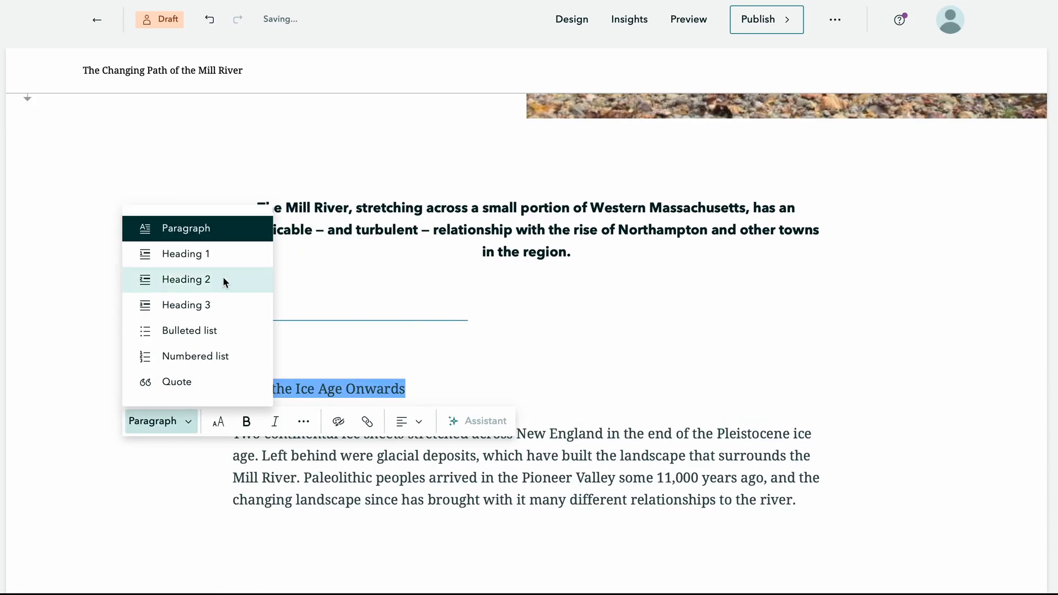
click(224, 280)
click(484, 432)
click(527, 497)
Step: Add a map block below the ice age paragraph and create a new express map for it
scroll(528, 497, down, 2)
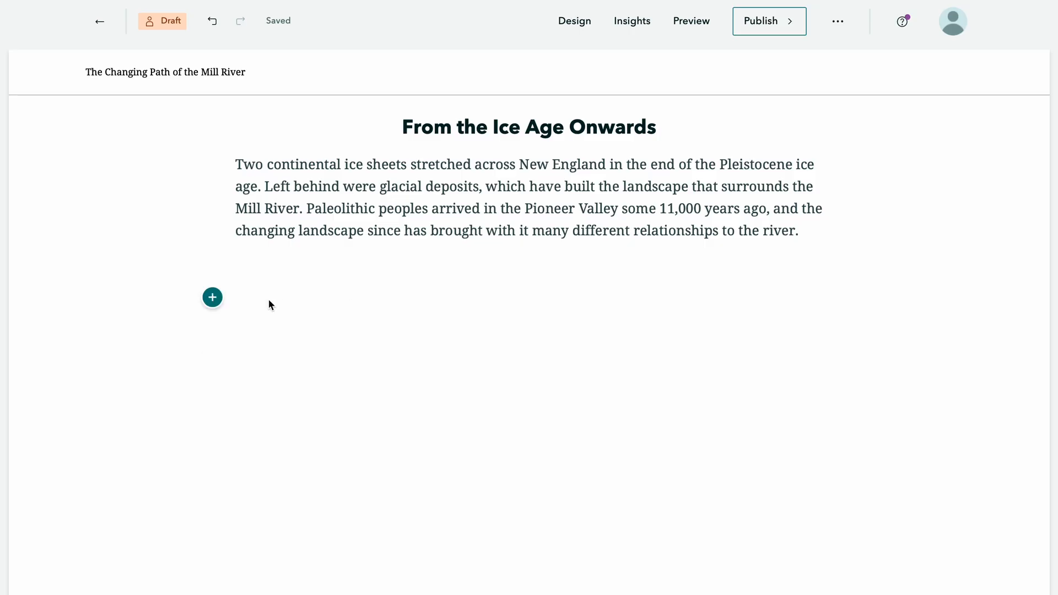
click(212, 297)
click(263, 356)
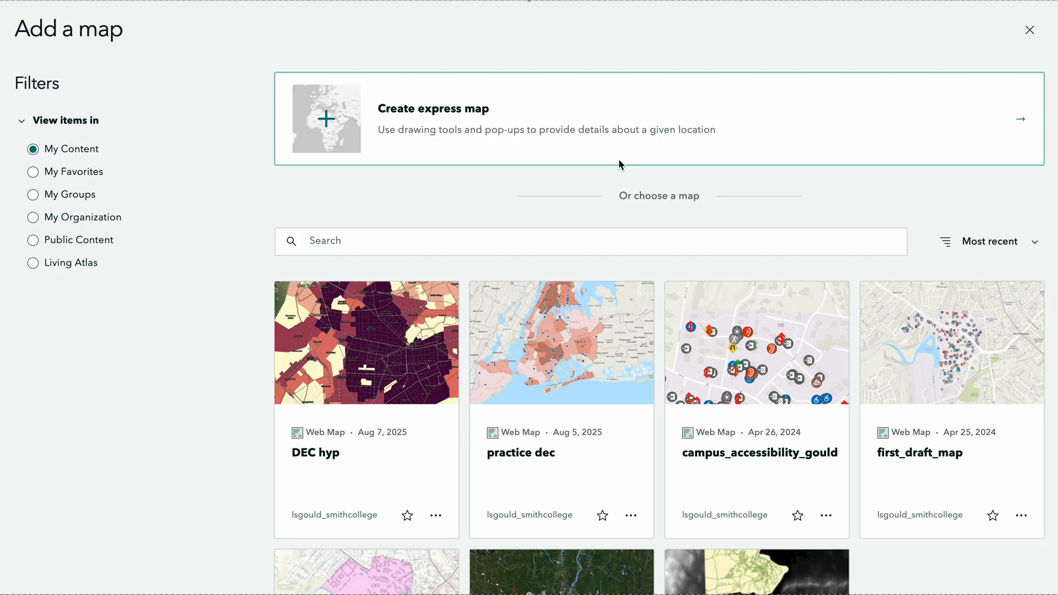
click(474, 104)
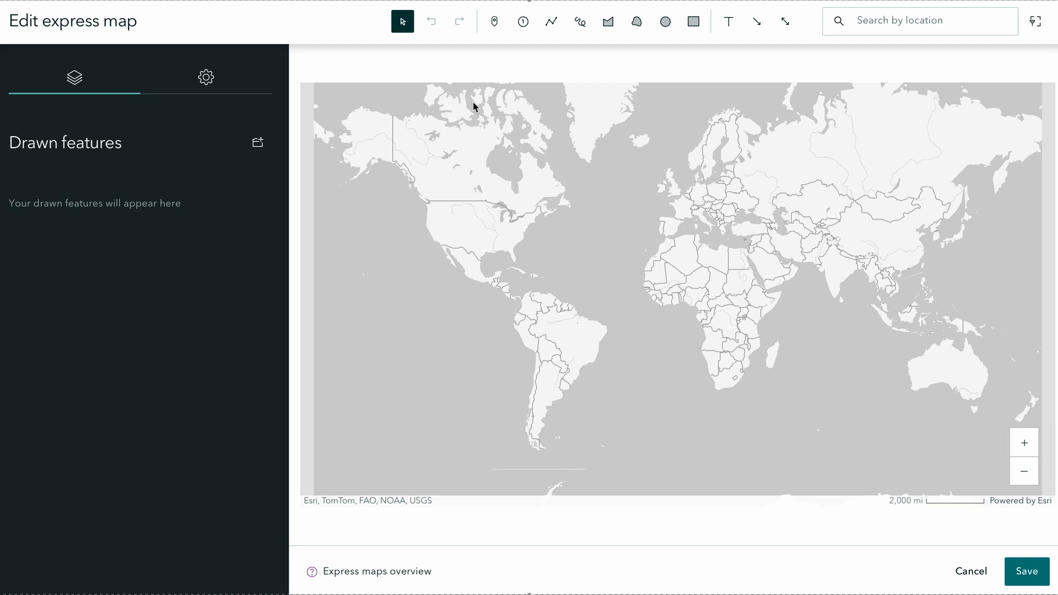
Step: Find Northampton, MA by location search on the express map and dismiss its pop-up without adding the place to the map
click(851, 33)
text(Nor)
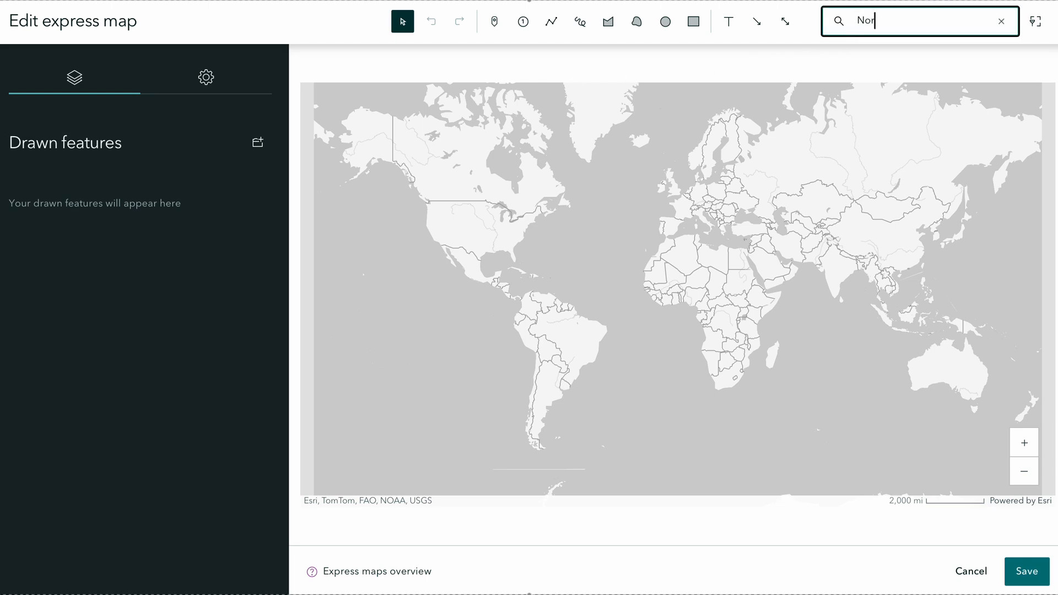
text(thampton,)
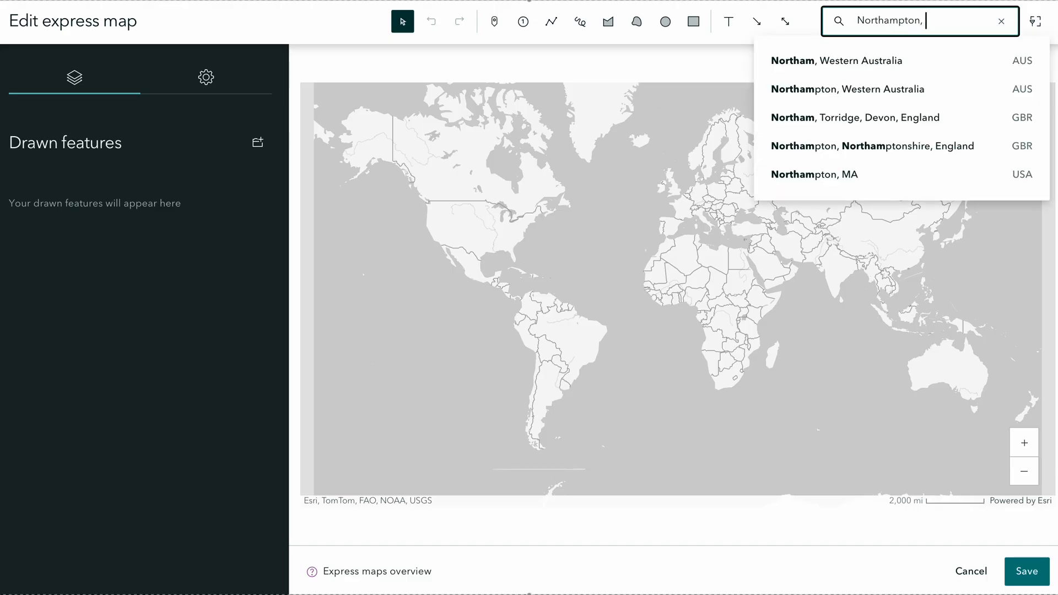
text( Mass)
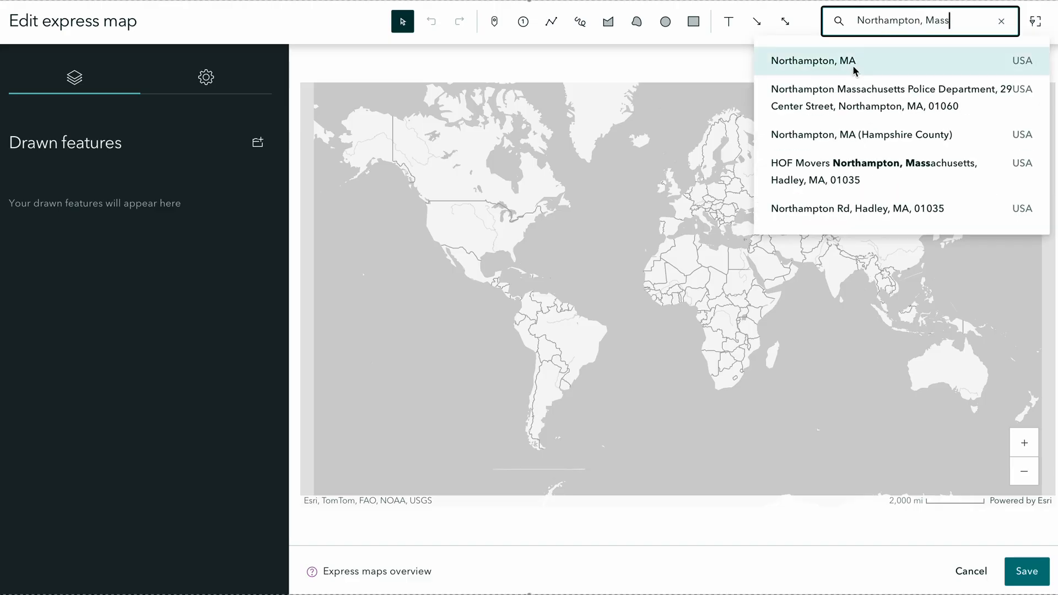
click(852, 67)
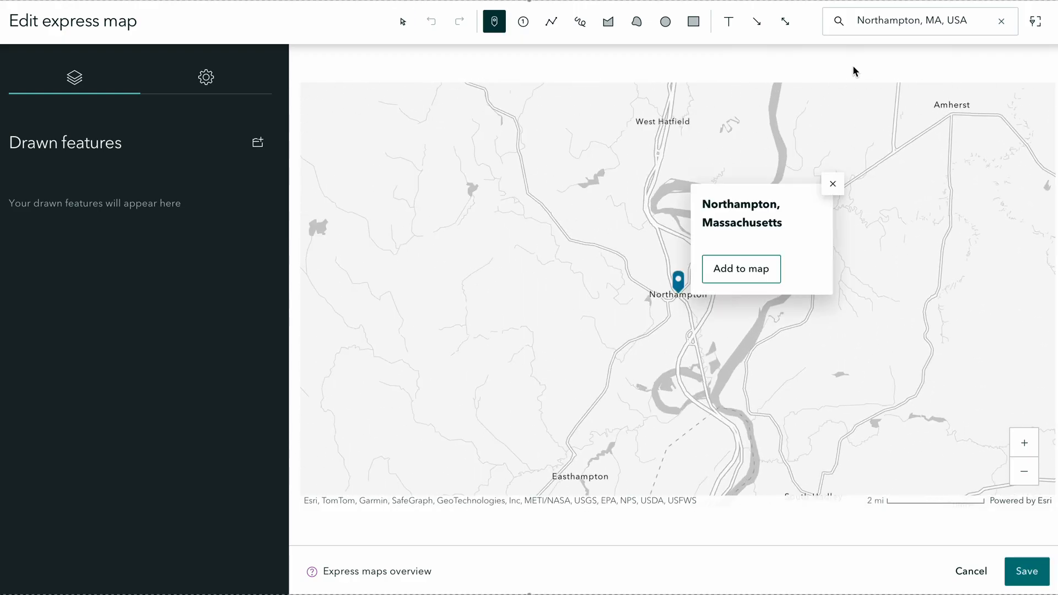
click(832, 183)
Step: Place a point marker on Smith College, west of central Northampton, and name it "Smith College"
scroll(686, 353, up, 5)
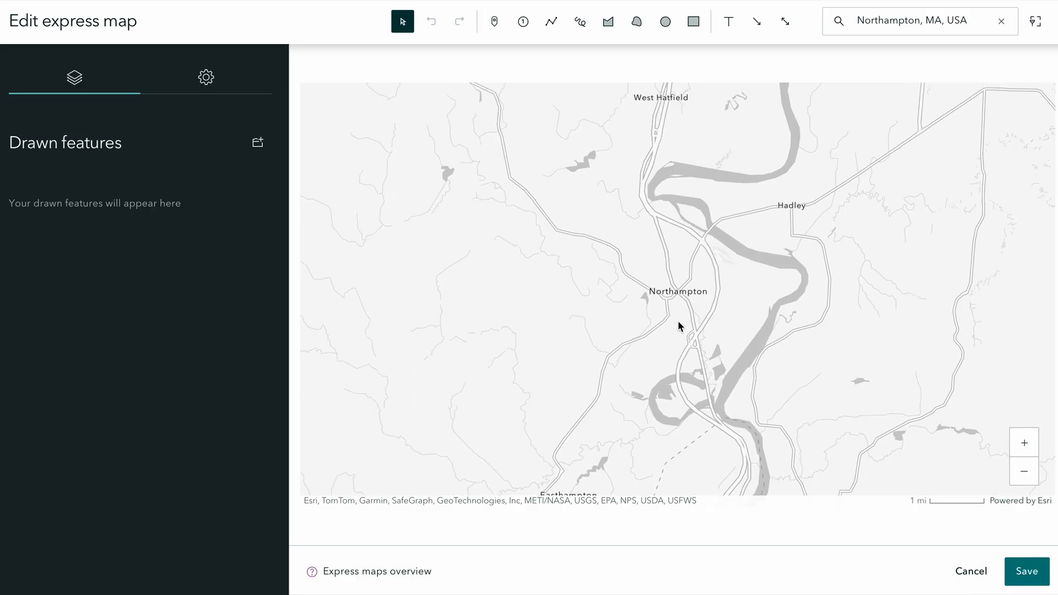
drag(630, 312, 712, 253)
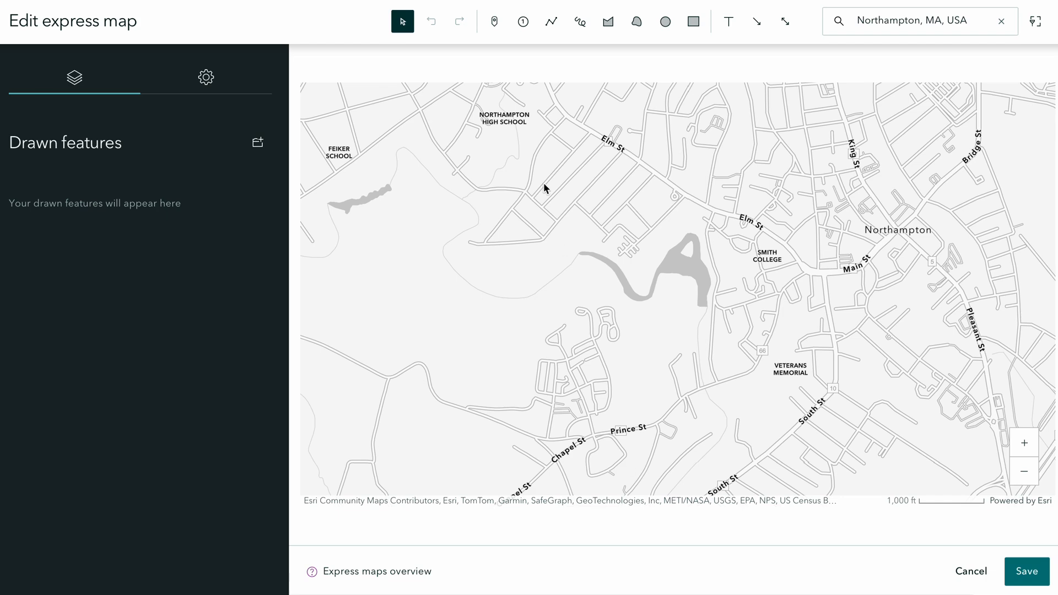
click(495, 25)
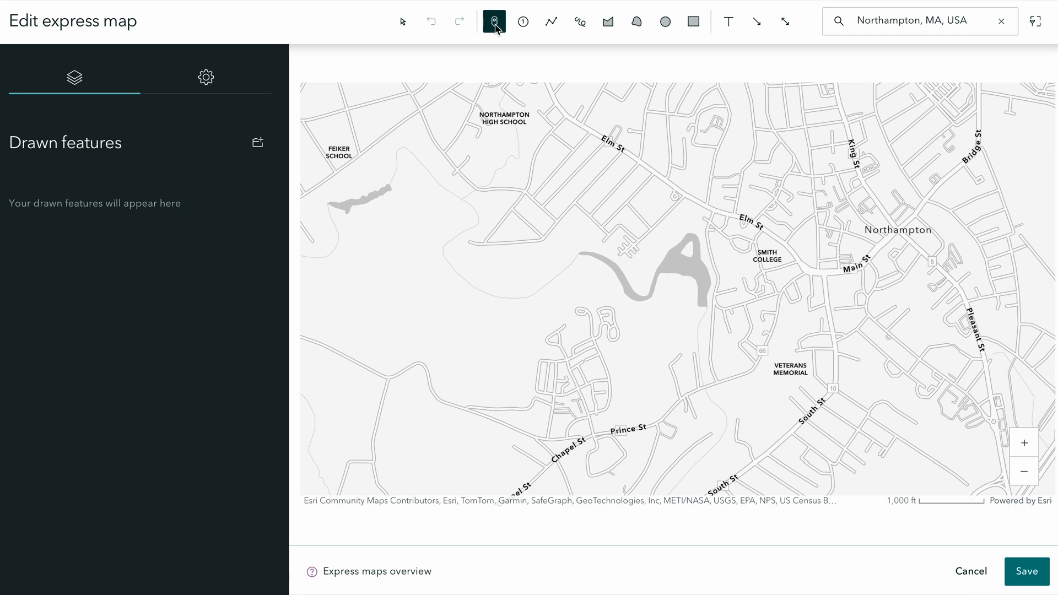
click(775, 258)
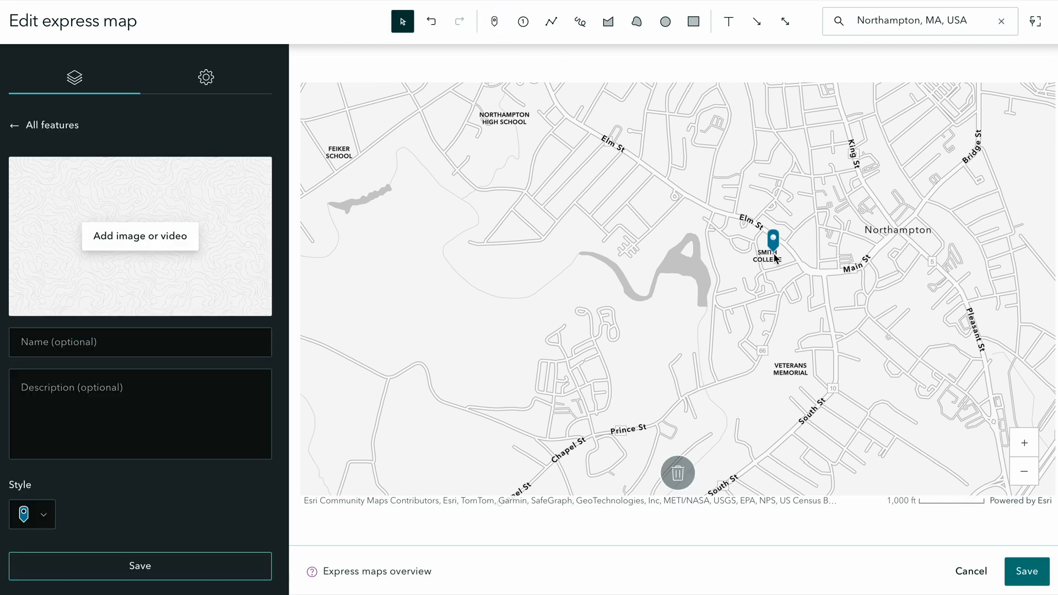
click(136, 342)
text(Smith College)
Step: Give the Smith College point an aerial campus photo and the description "Historically women's college located in Western Massachusetts. Founded 1871.", and save it
click(247, 406)
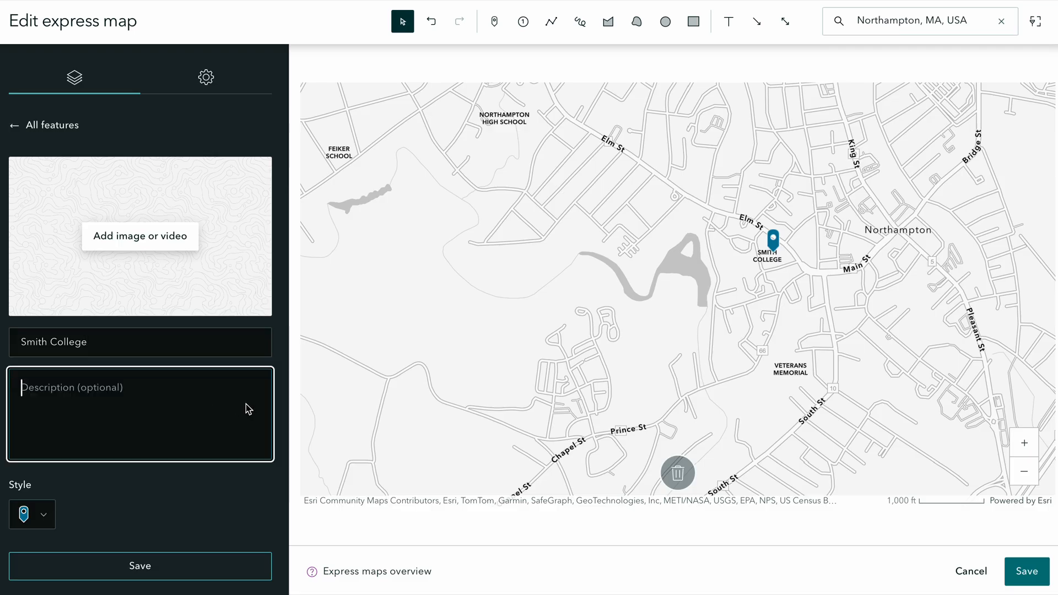
click(154, 234)
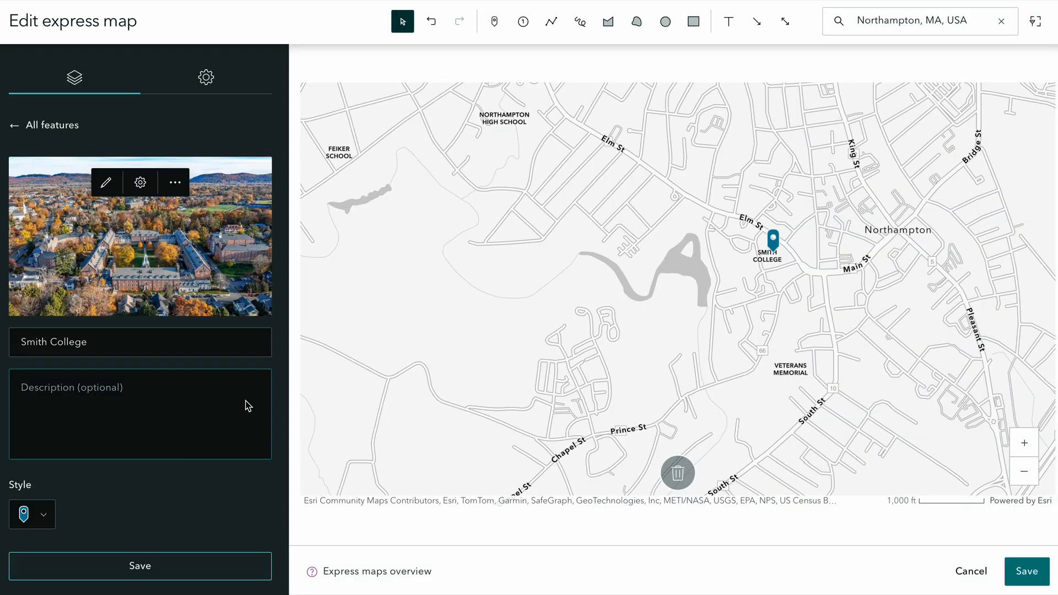
text(Historically women's college located in W)
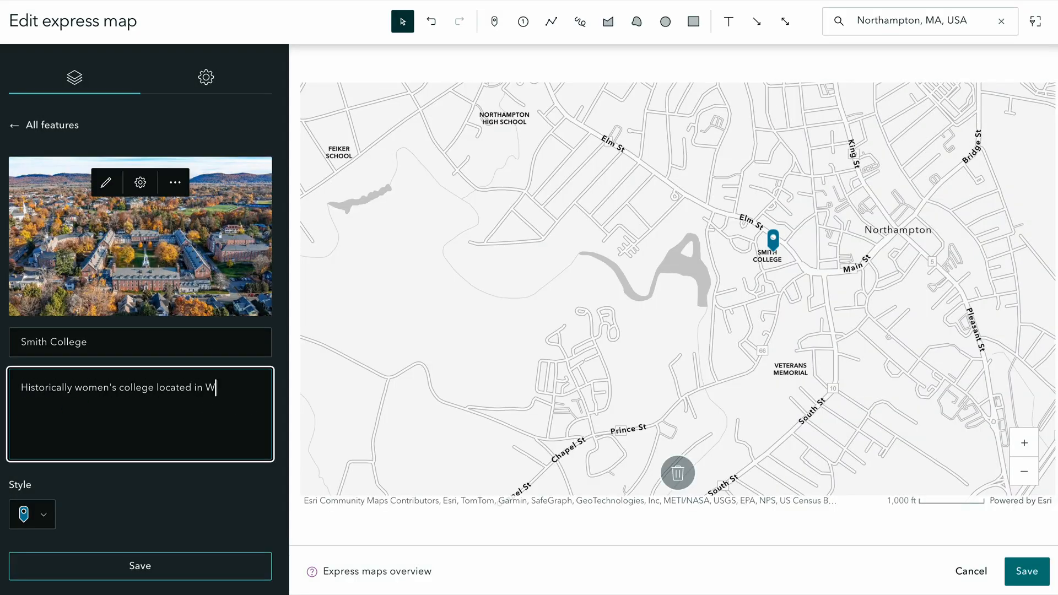
text(estern Massachusetts. Founded 1871.)
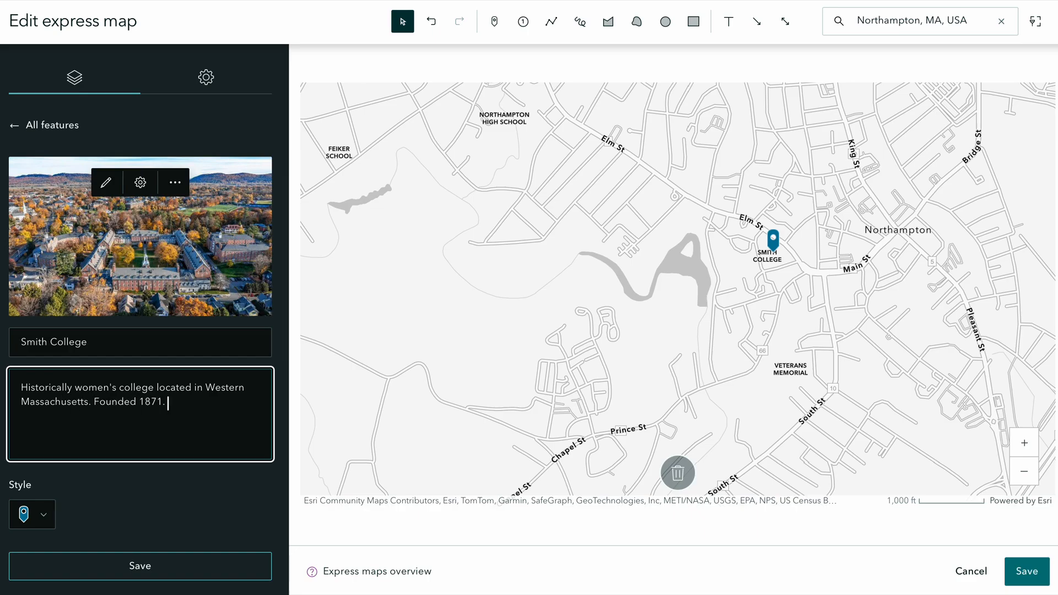
click(210, 572)
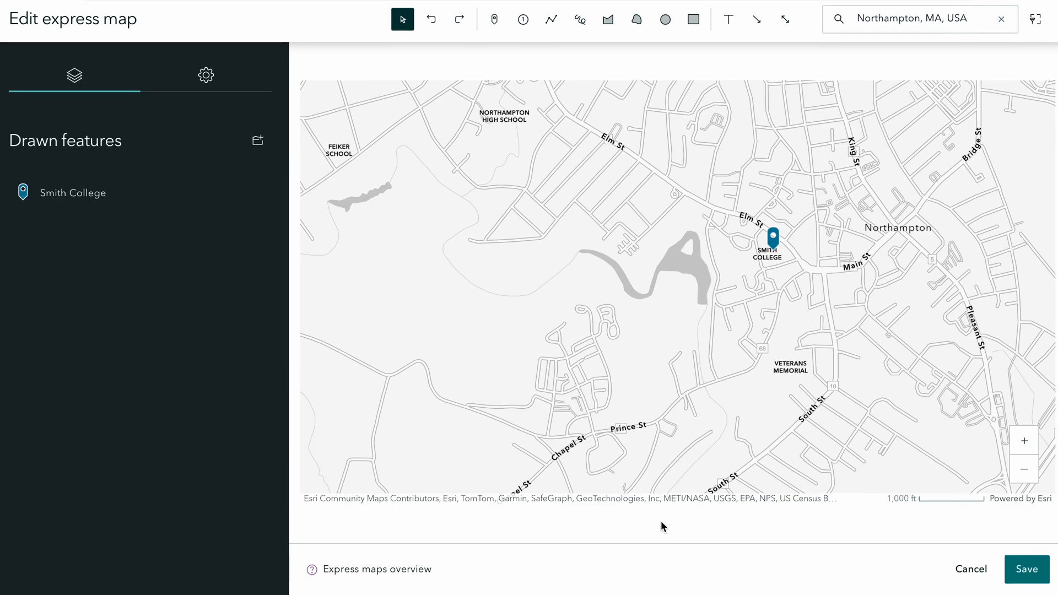
Step: Trace the pond as a freehand area named "Paradise Pond", described "Formed in the 18th century by a dam placed on the Mill River.", with image scenic_paradise.jpg
click(636, 22)
mouse_move(690, 232)
mouse_down()
mouse_move(712, 279)
mouse_move(707, 302)
mouse_move(668, 273)
mouse_move(653, 295)
mouse_move(628, 287)
mouse_move(577, 250)
mouse_move(650, 282)
mouse_move(692, 231)
mouse_up()
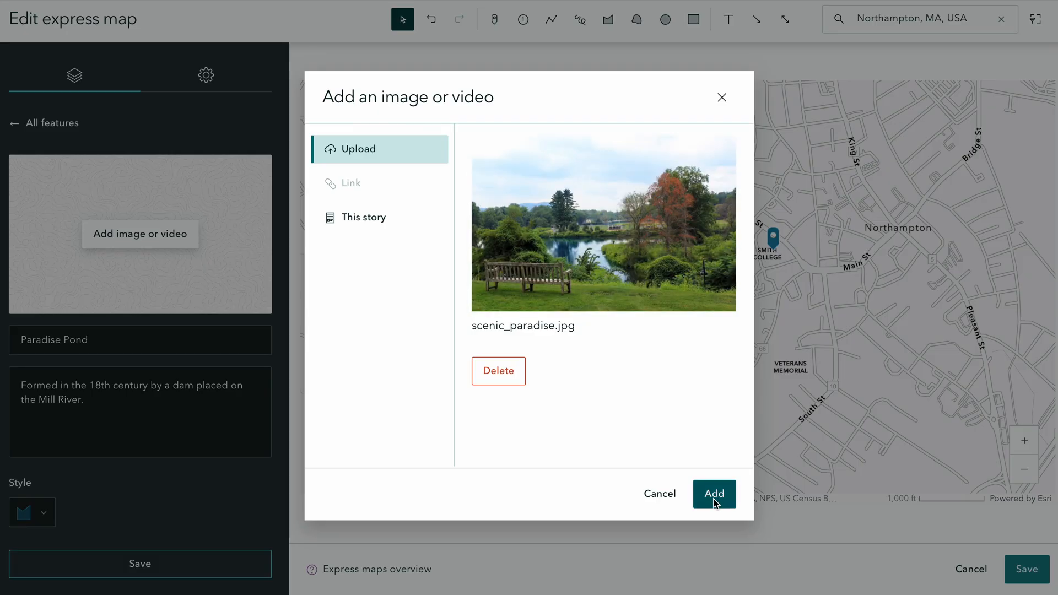
click(713, 494)
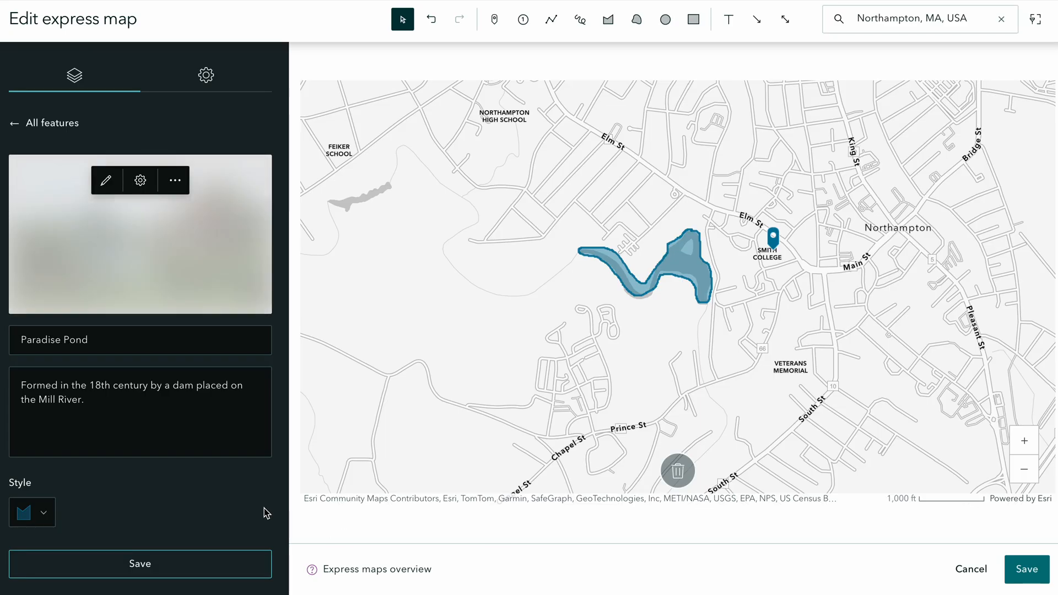
click(228, 571)
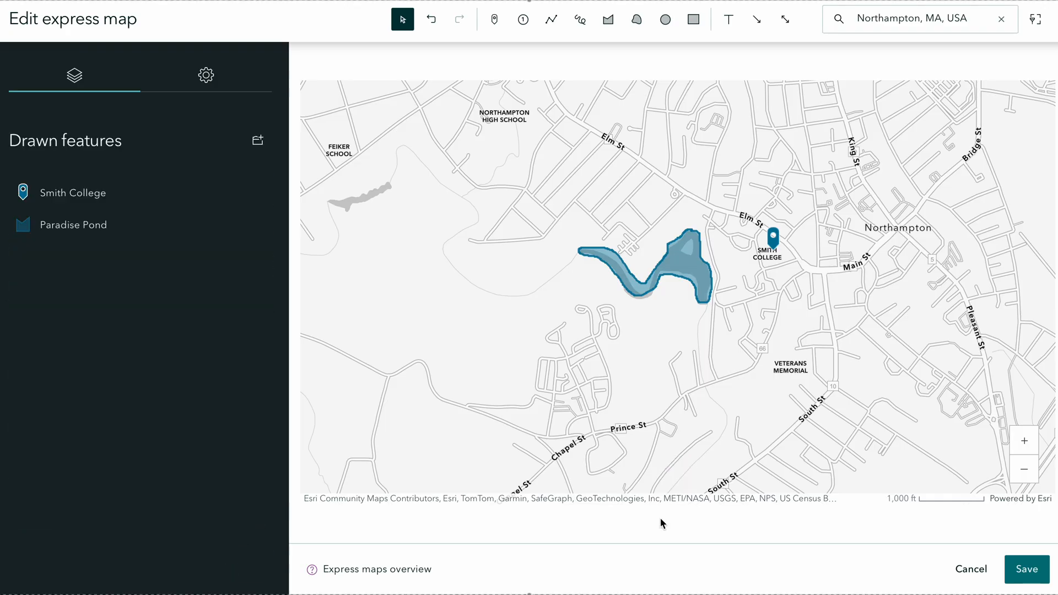
Step: Change the express map's basemap to Community
click(213, 82)
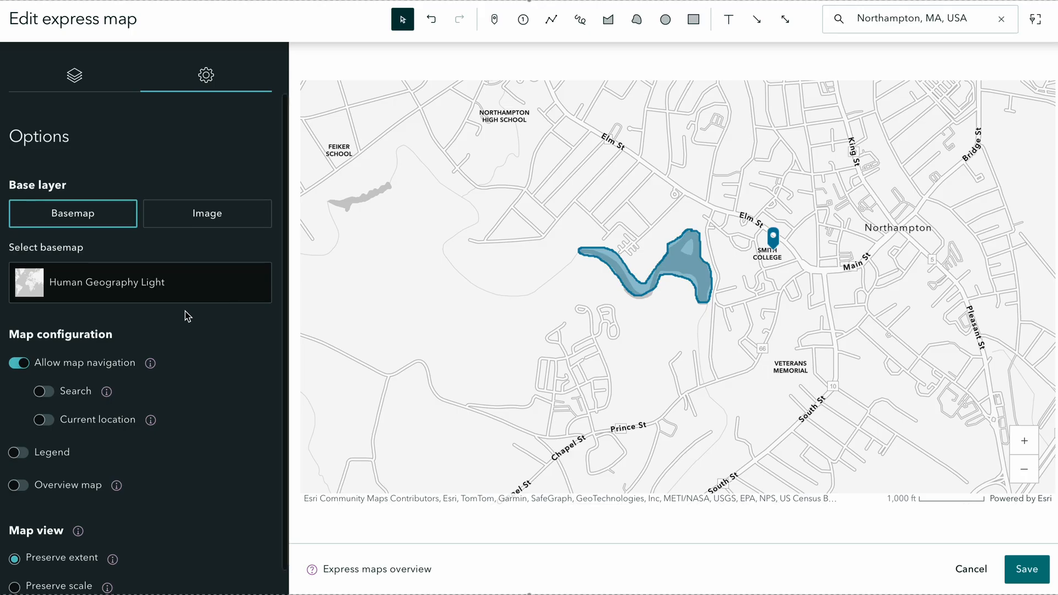
scroll(187, 314, down, 1)
click(159, 266)
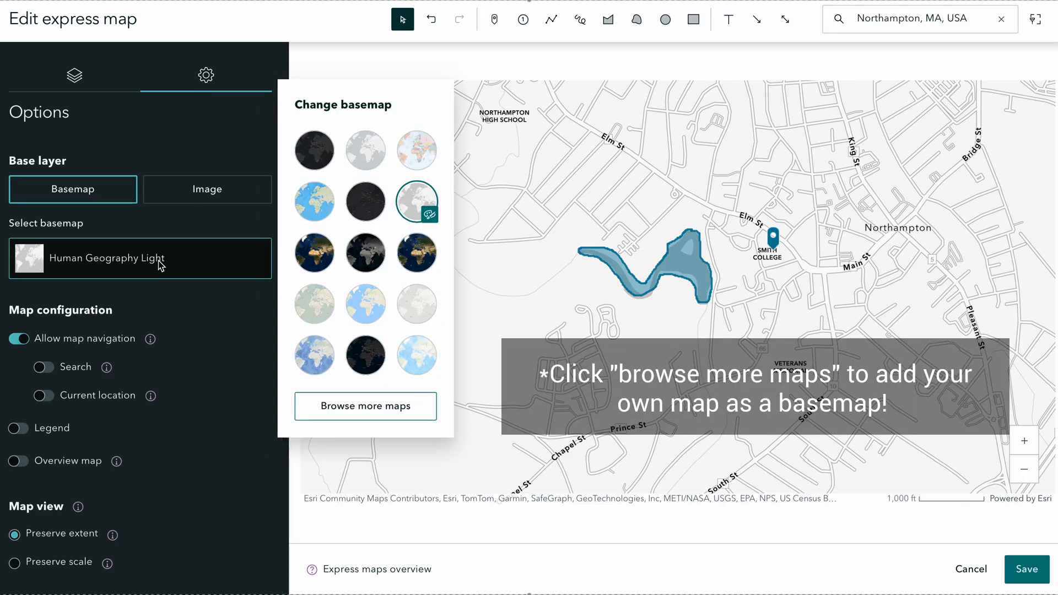
click(313, 214)
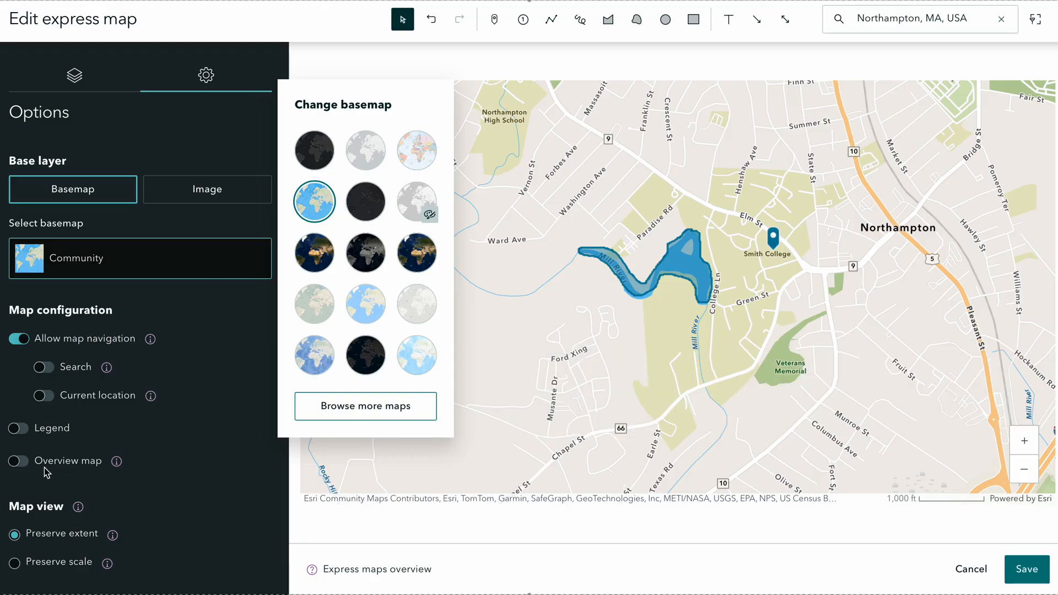
Step: Turn on the express map's legend, preview its contents on the map, and save the map to the story
click(22, 433)
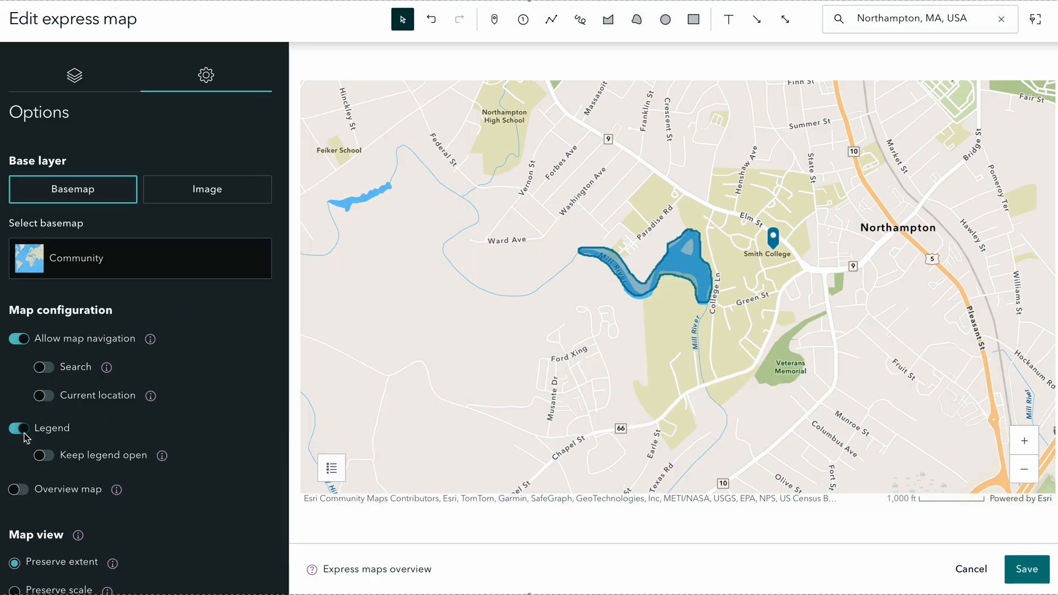
click(333, 469)
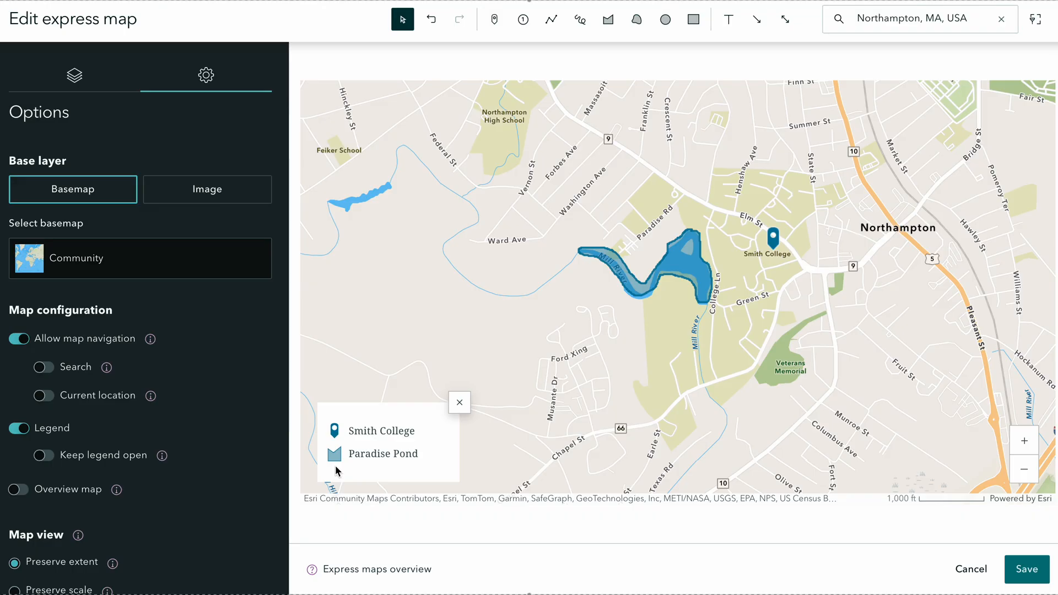
click(1026, 569)
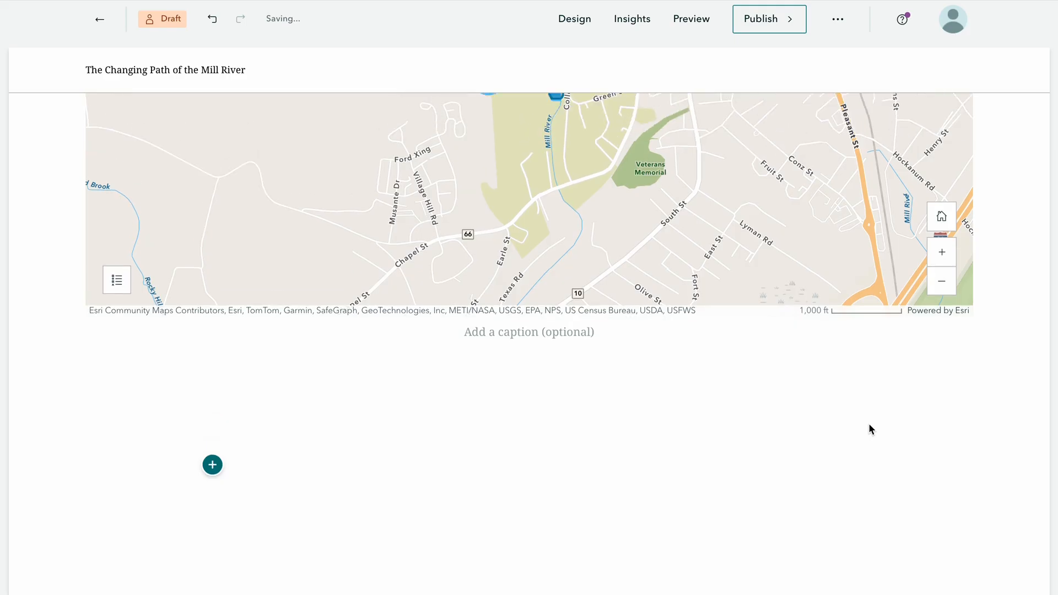
Step: Try the express map block at text-column width and set it to full page width
click(512, 194)
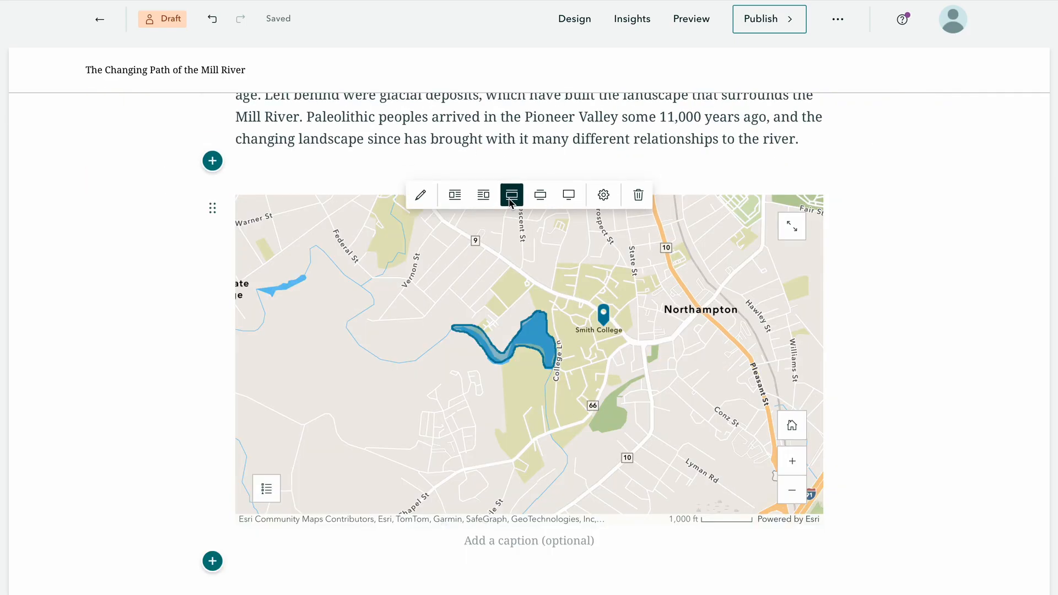
click(568, 194)
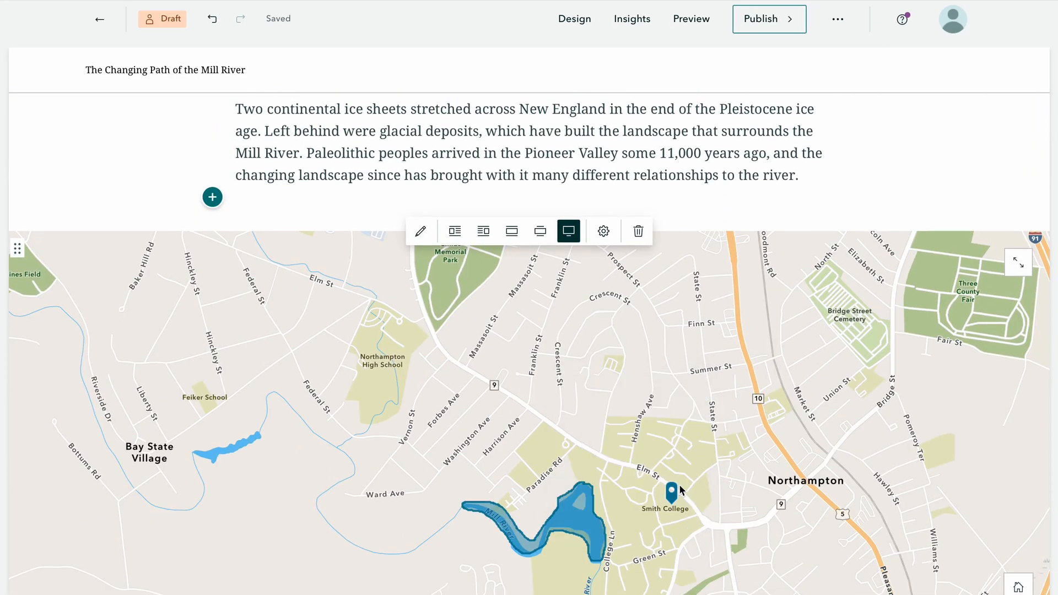
Step: Insert a map block below the express map using the web map "Mill River StoryMap - Intersecting History"
scroll(220, 289, down, 10)
click(213, 300)
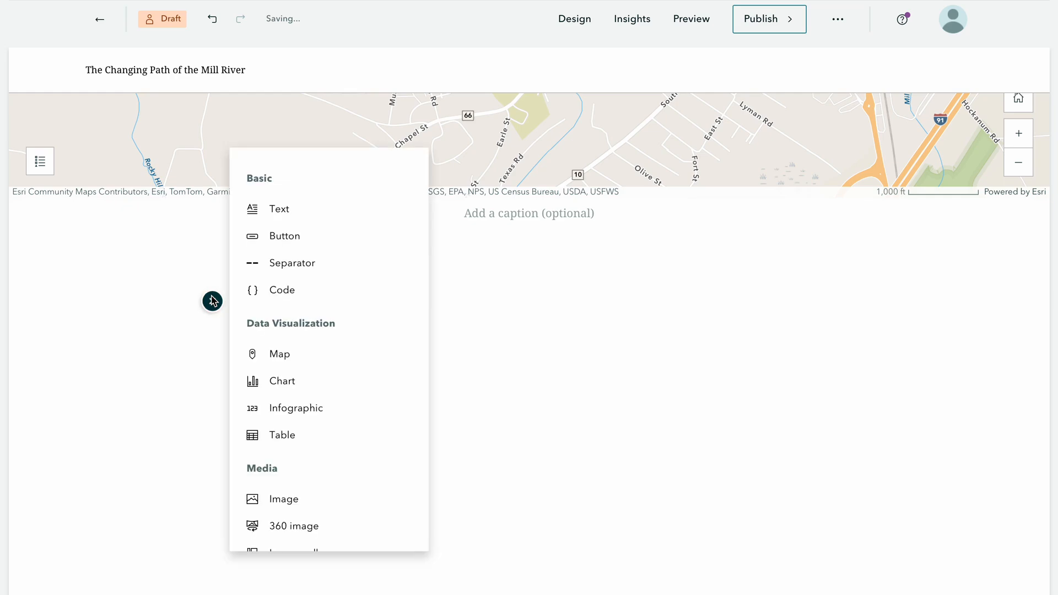
click(321, 354)
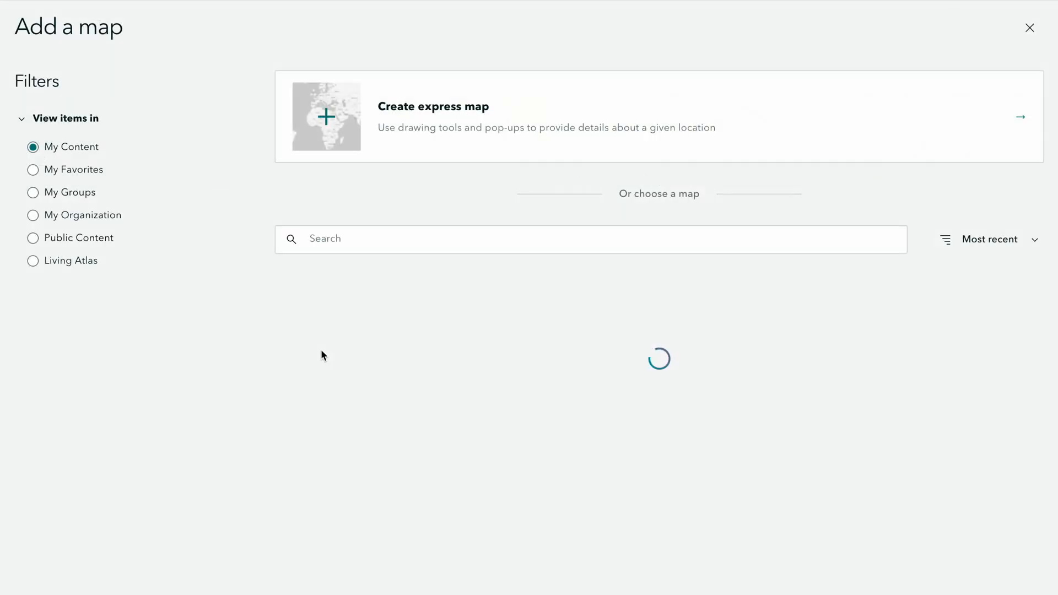
scroll(323, 354, down, 2)
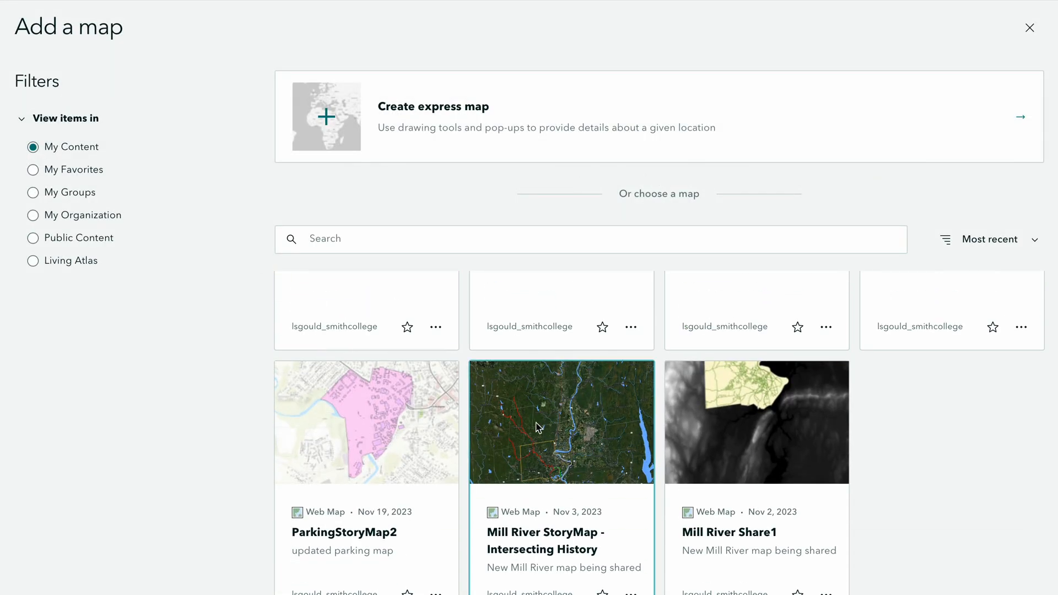
click(632, 459)
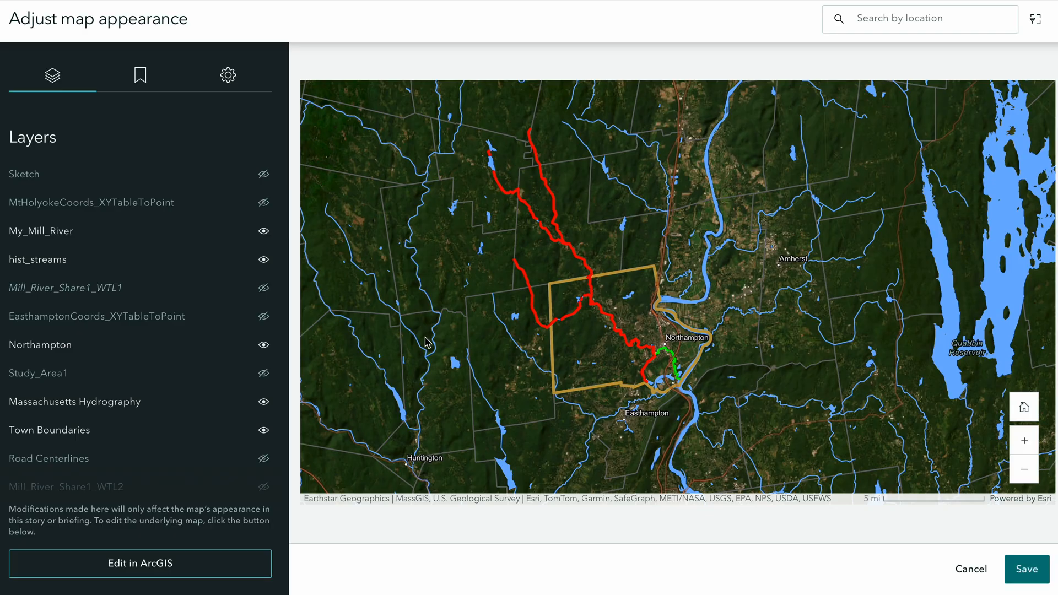
Step: Hide the Northampton layer, toggle hist_streams off and back on, and save the web map's appearance
click(267, 346)
click(263, 264)
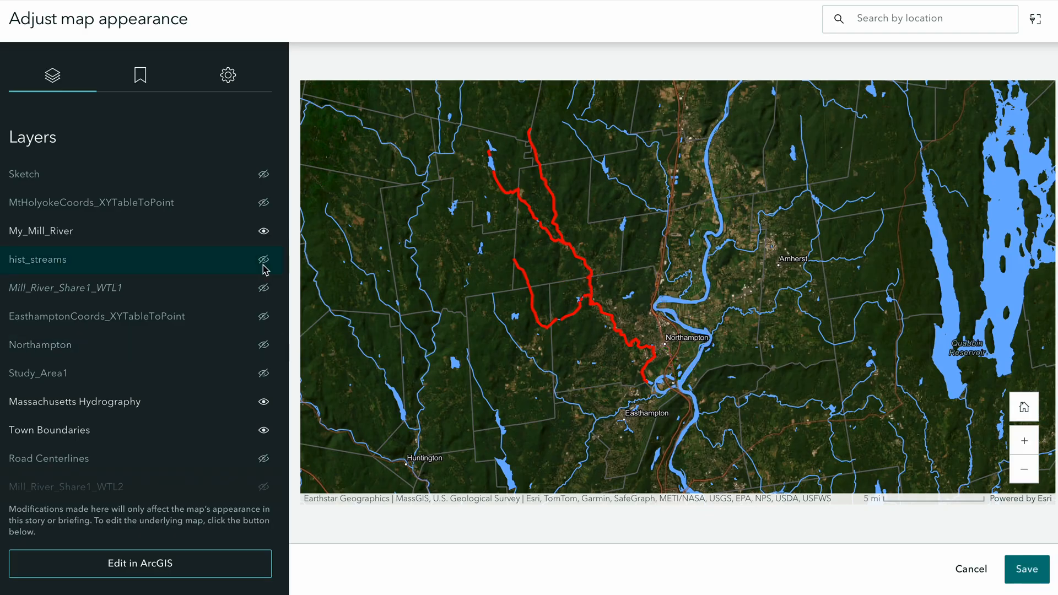
click(264, 265)
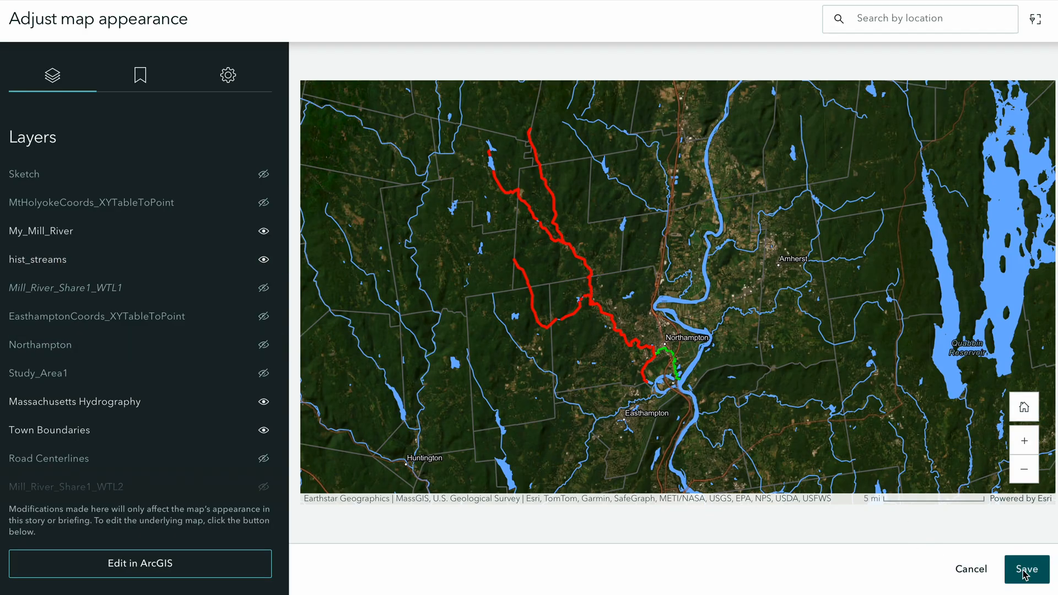
click(1026, 569)
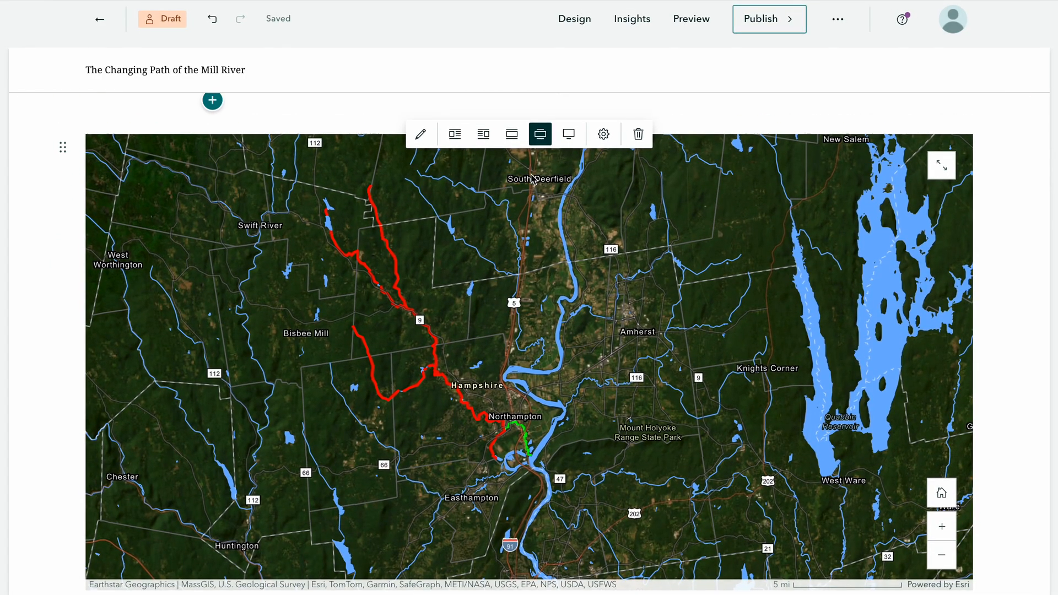
Step: Try the left-floating, large and full-width layouts for the web map block, and settle on the right-floating layout
click(454, 134)
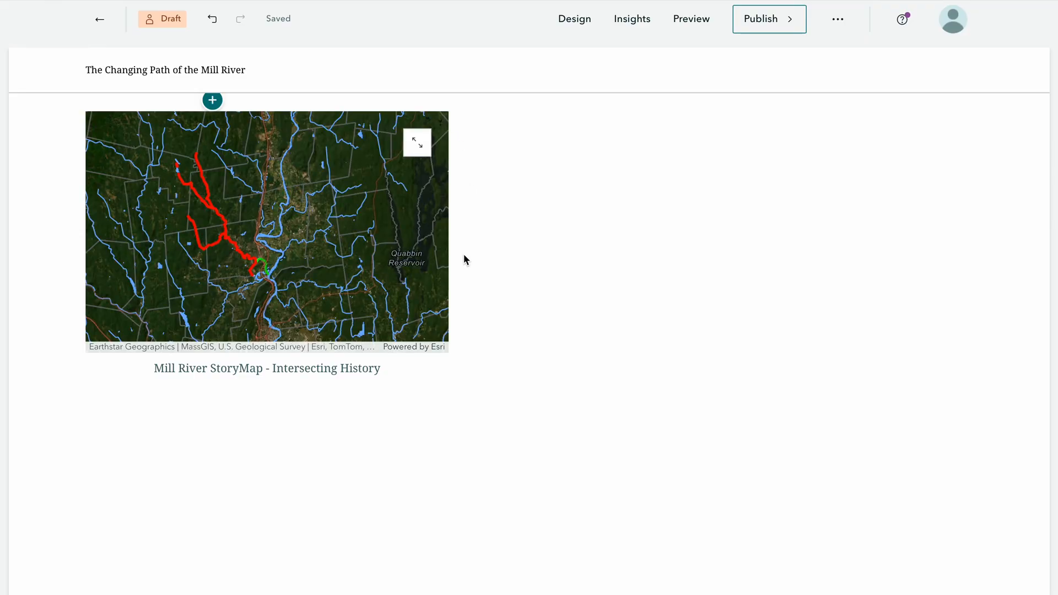
scroll(464, 254, up, 1)
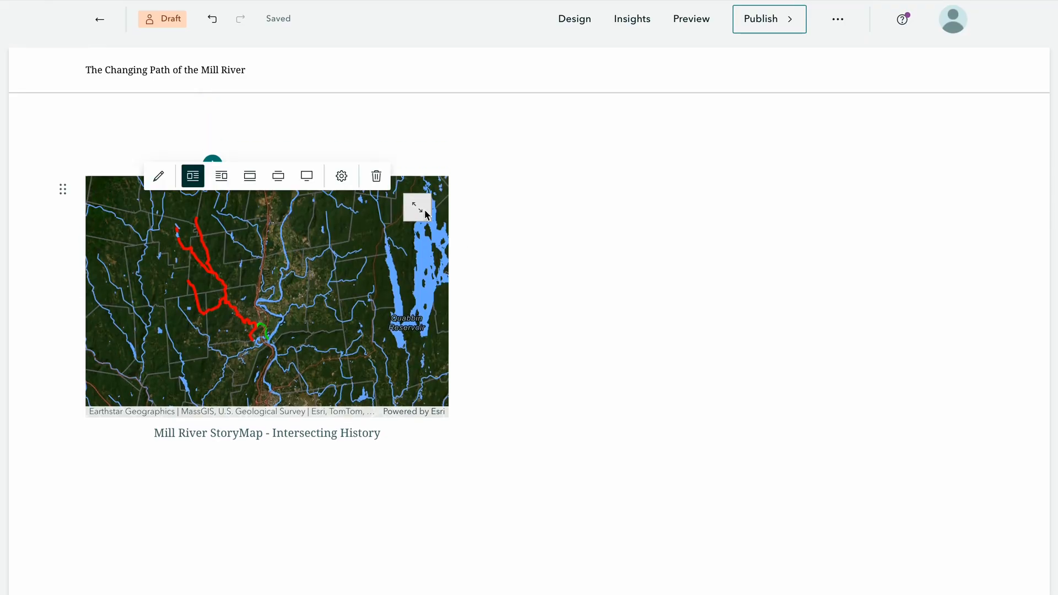
click(278, 175)
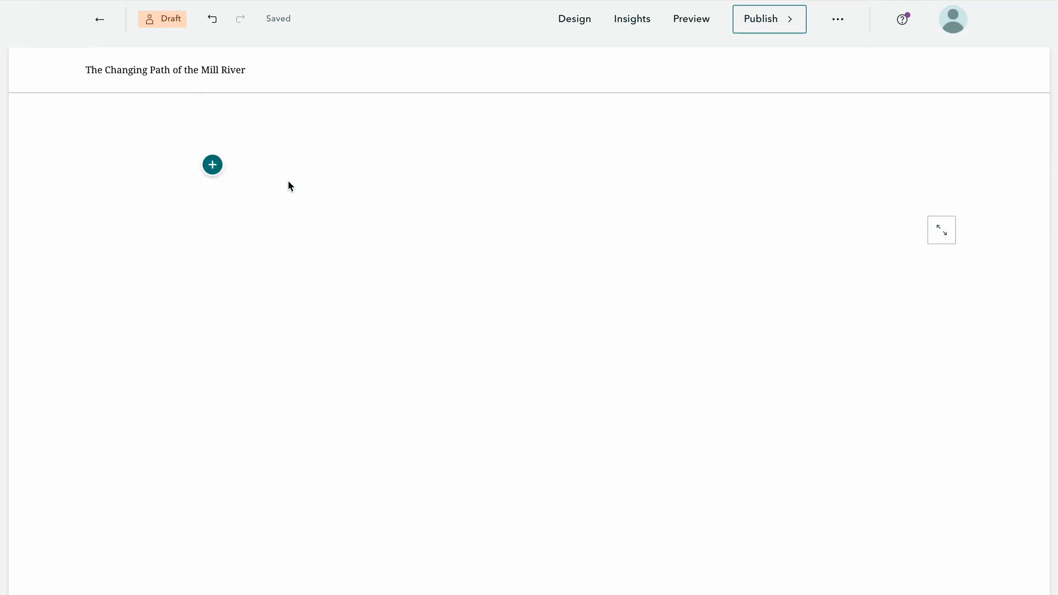
click(567, 198)
scroll(523, 138, down, 1)
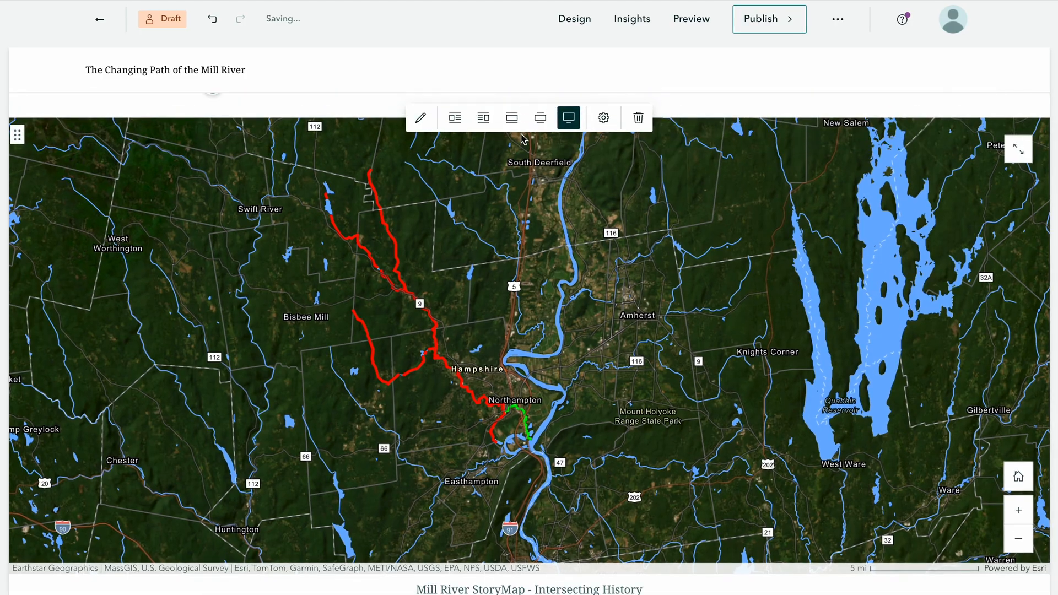
click(483, 117)
Step: Replace the web map's caption with "Mill River Historic Paths" and place a paragraph about the river's diversion beside the map
click(919, 455)
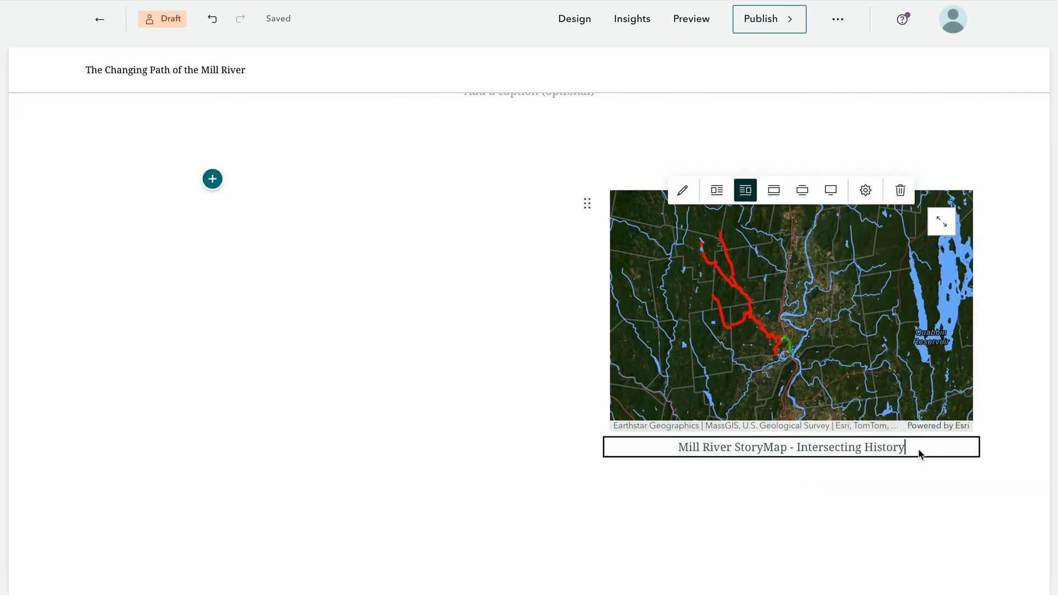
key(ctrl+a)
key(BackSpace)
text(Mill River Historic pa)
key(BackSpace)
key(BackSpace)
text(Paths)
click(447, 466)
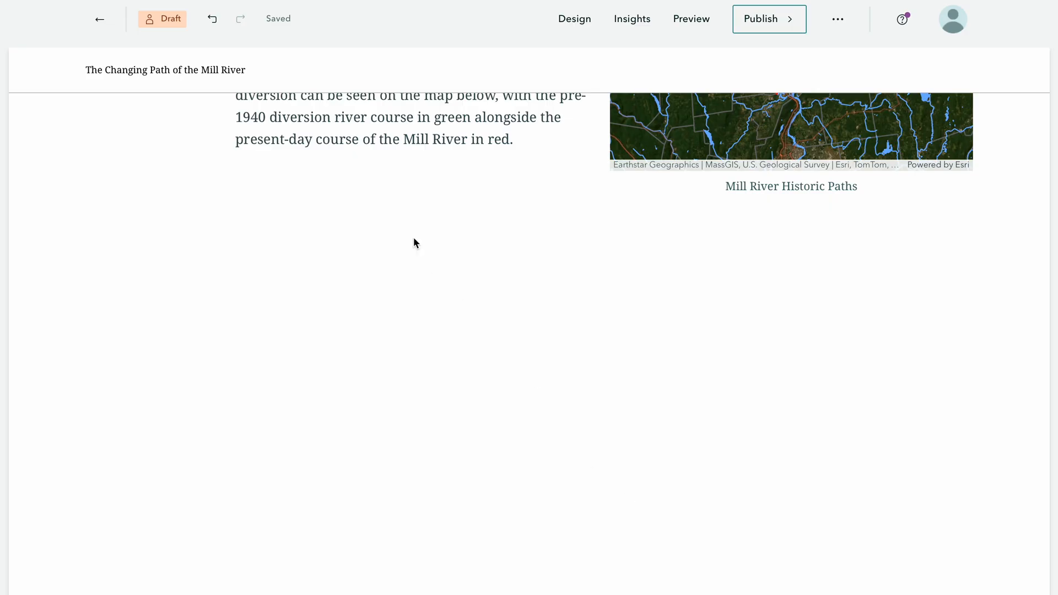
Step: Insert a Swipe block below the river diversion paragraph and choose the web map "Mill River Share1" for its left side
click(213, 162)
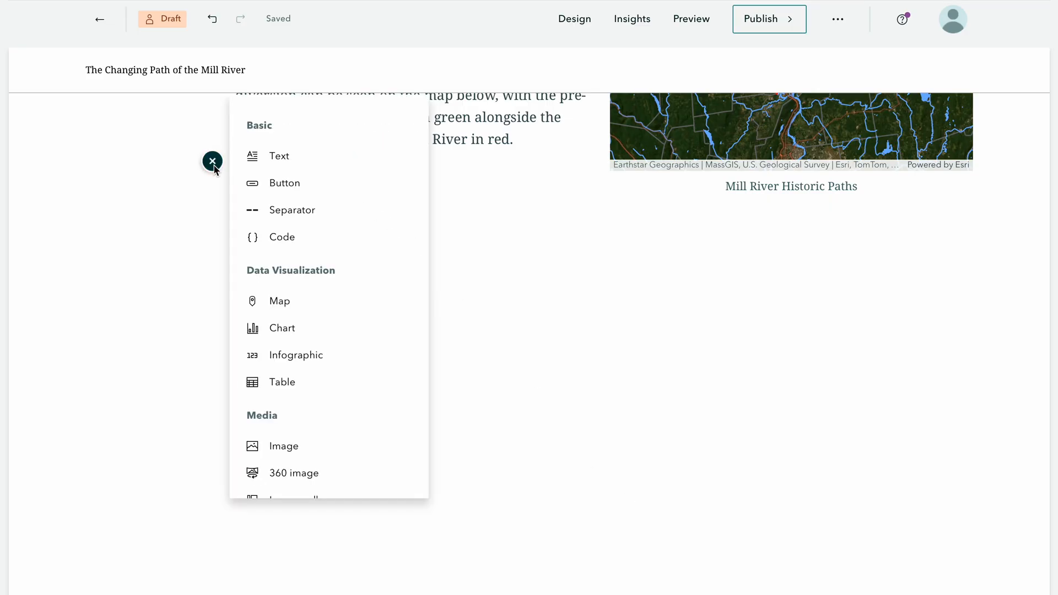
scroll(358, 421, down, 5)
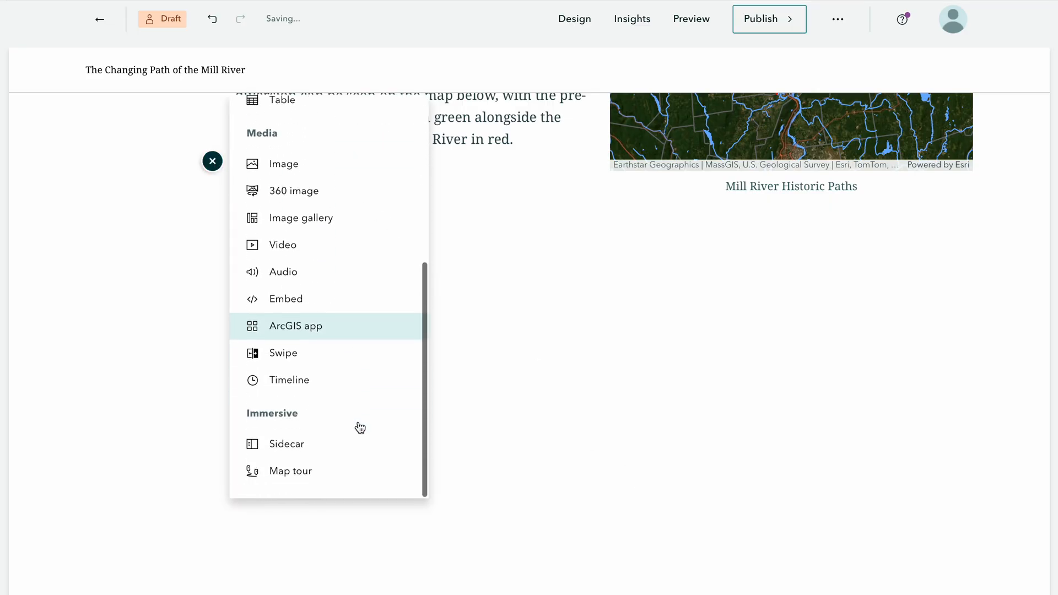
click(308, 353)
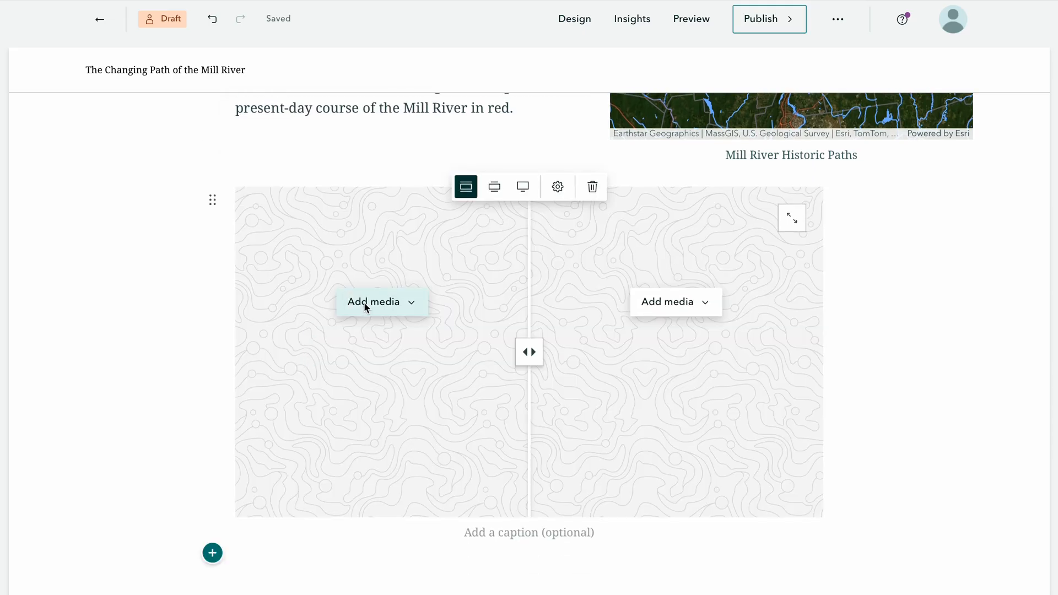
click(363, 302)
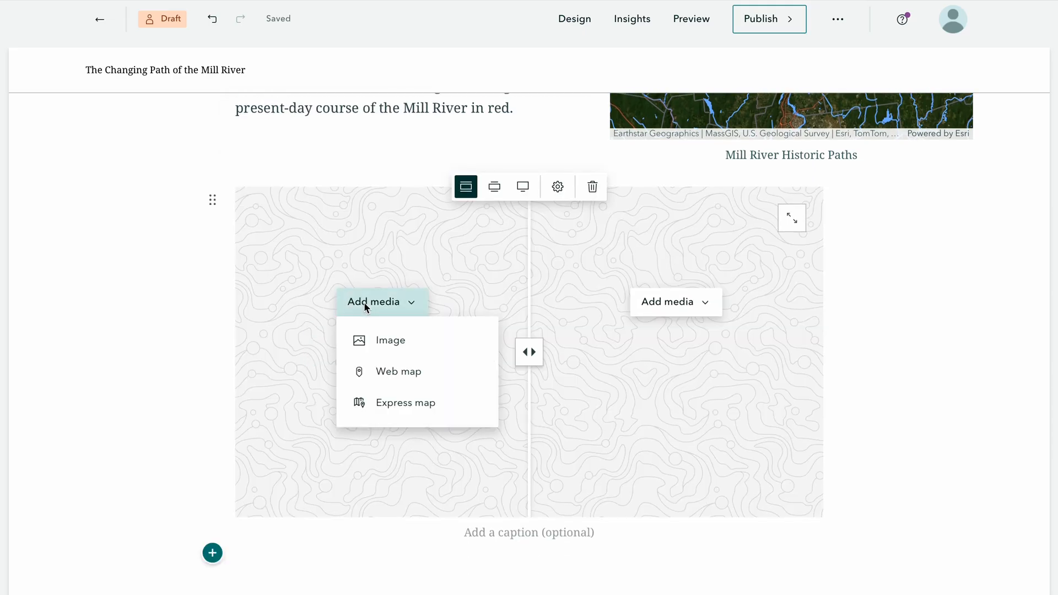
click(378, 370)
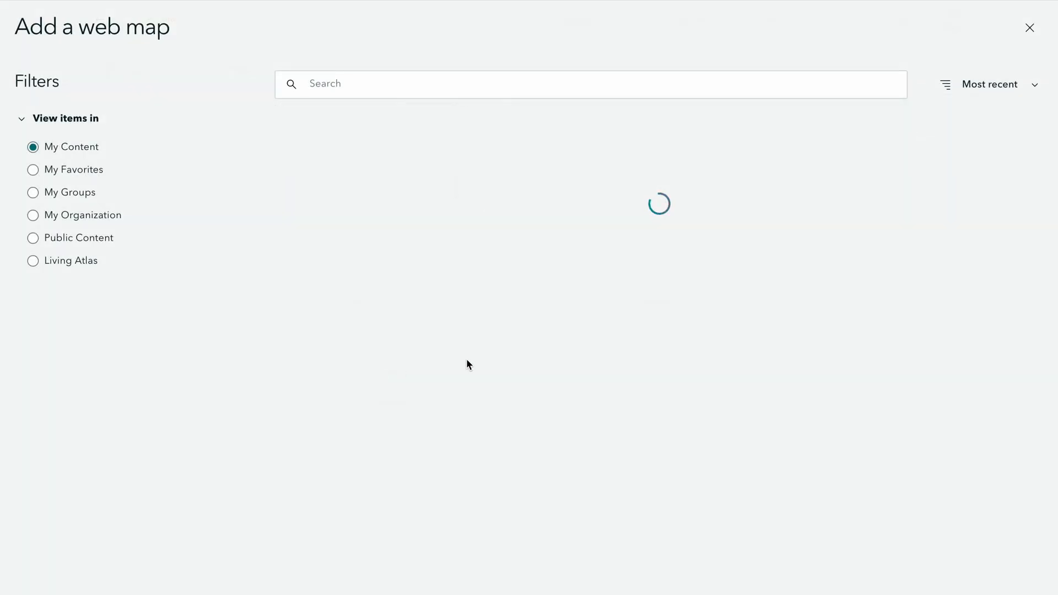
scroll(701, 430, down, 1)
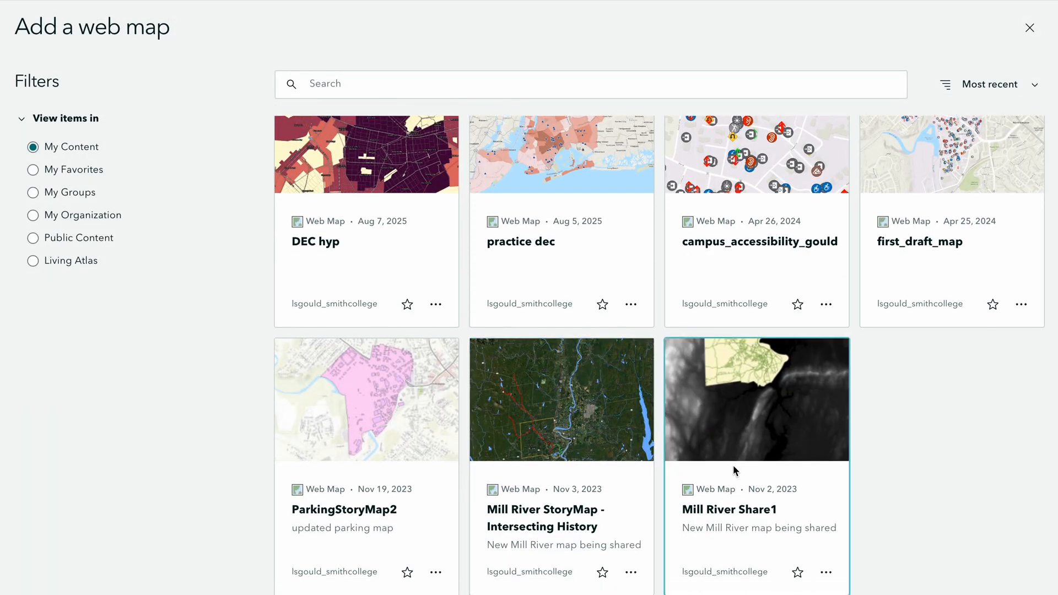
click(733, 468)
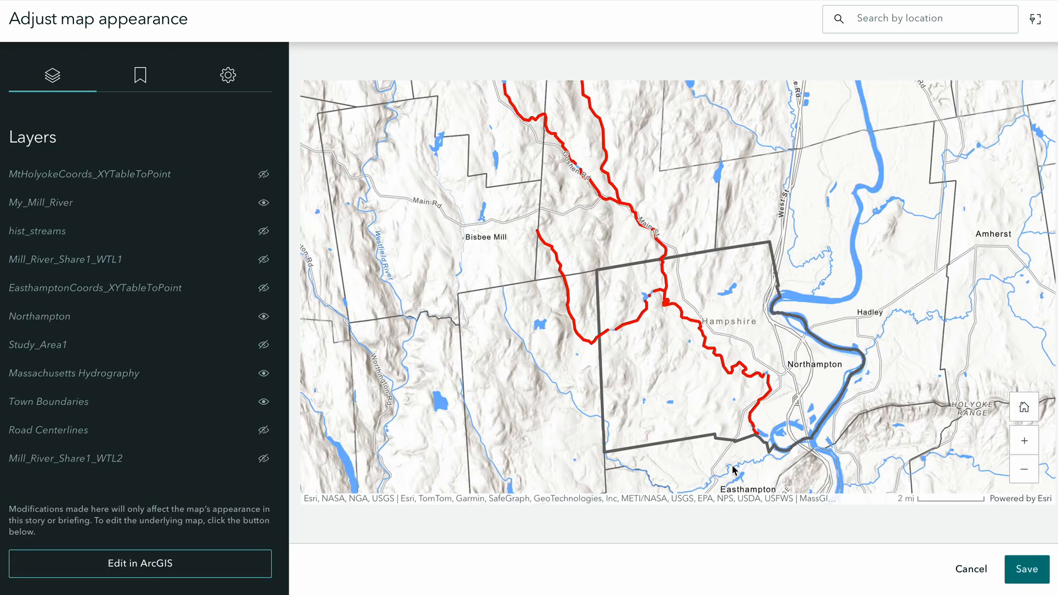
Step: Show the Mill_River_Share1_WTL2 layer on the left swipe map, keep the Mill River in frame, and save the map
drag(684, 323, 679, 364)
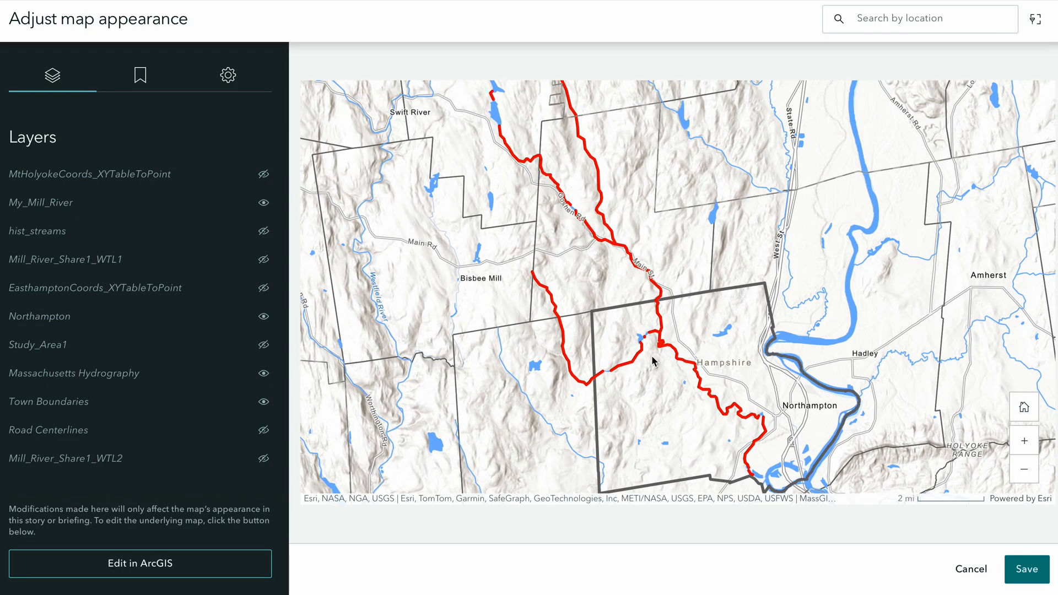
click(263, 462)
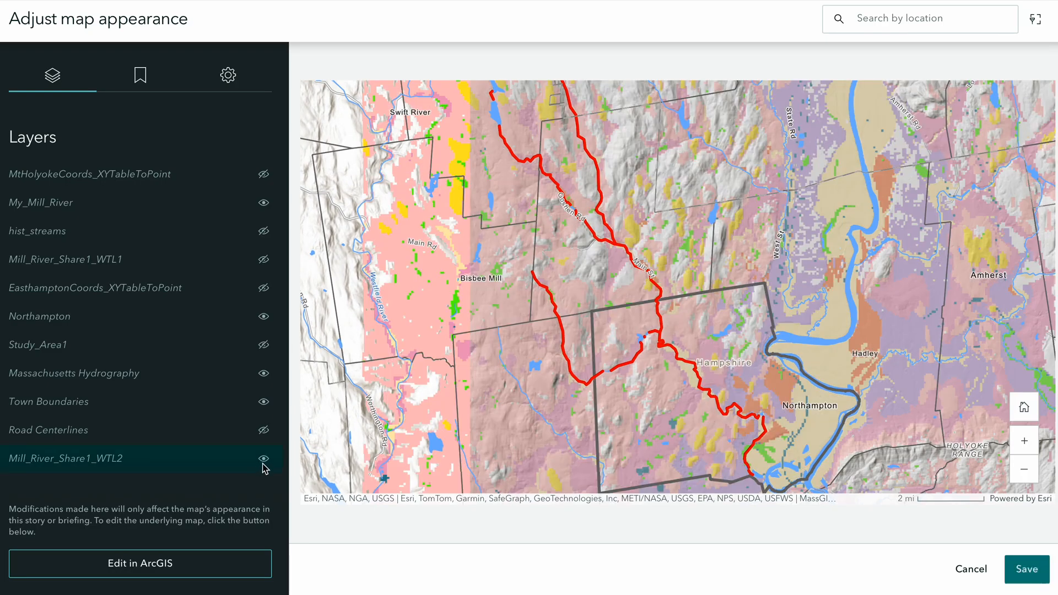
drag(649, 387, 619, 402)
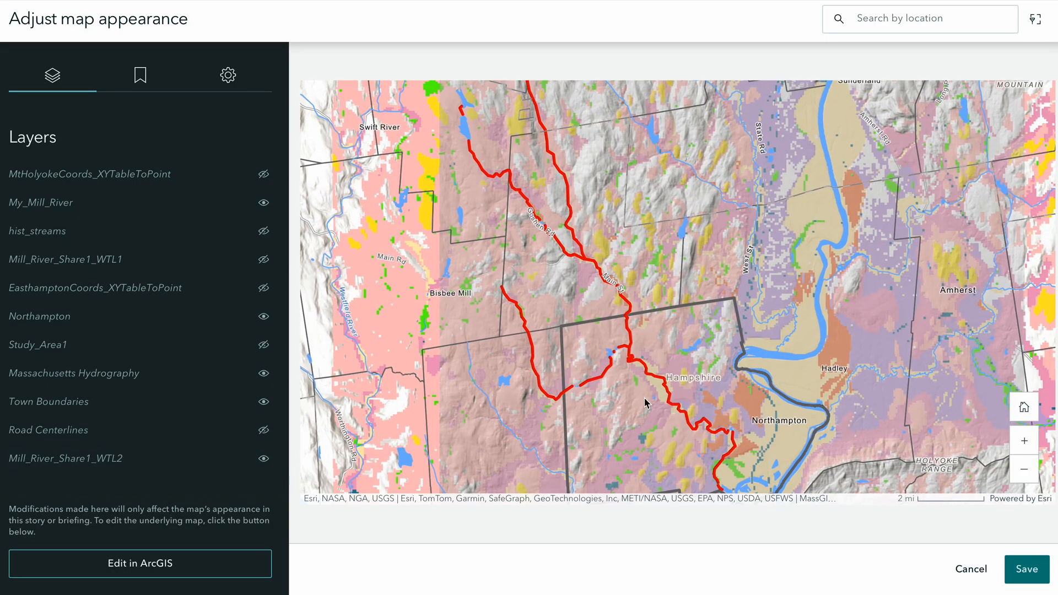
click(1034, 576)
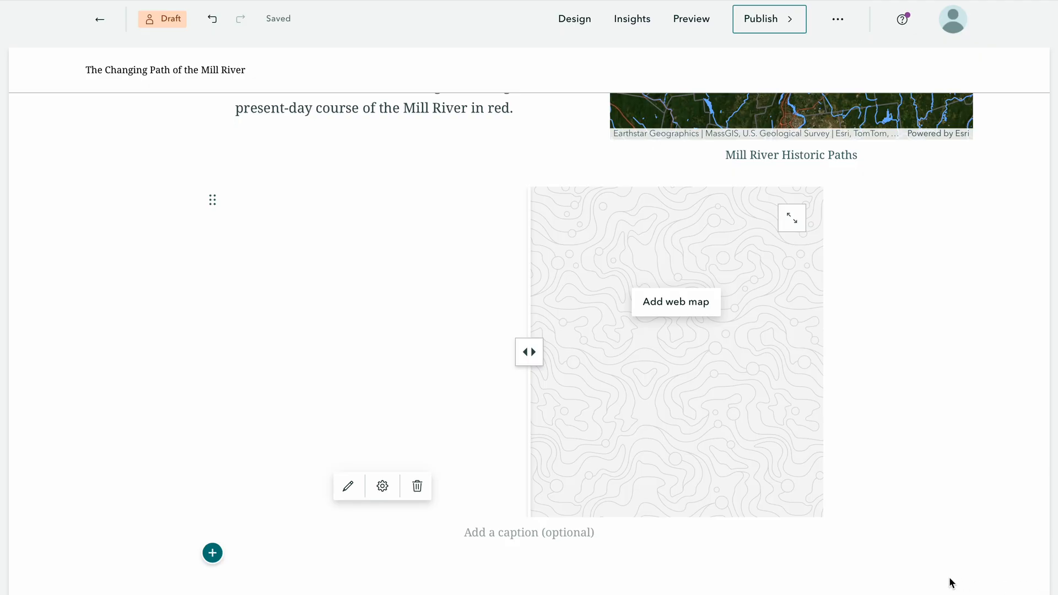
Step: Add the web map "Mill River Share1" to the right side of the swipe block with its default layers and save it
click(697, 306)
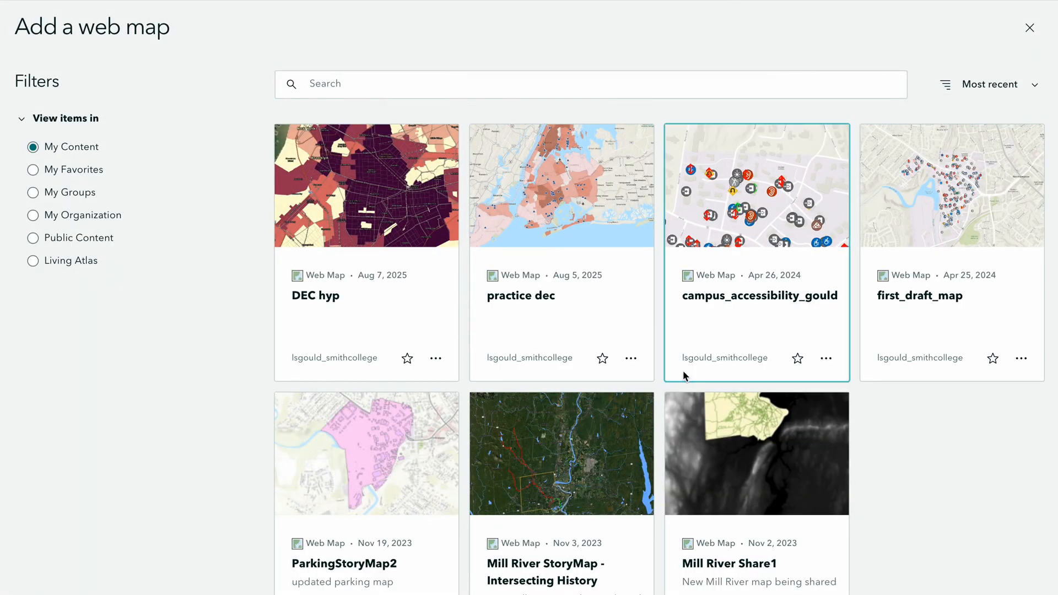
click(680, 461)
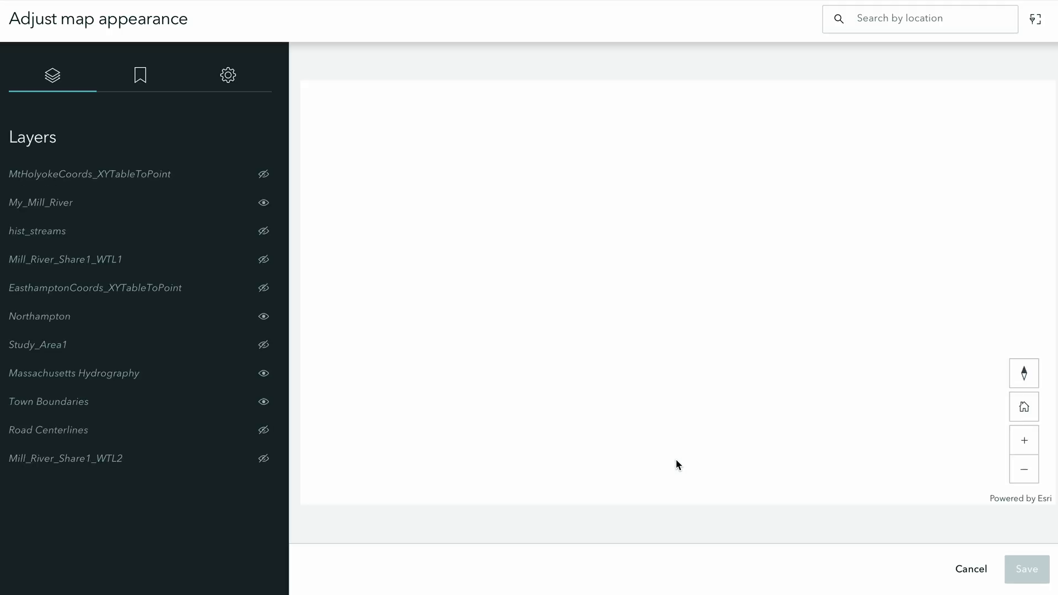
click(1028, 570)
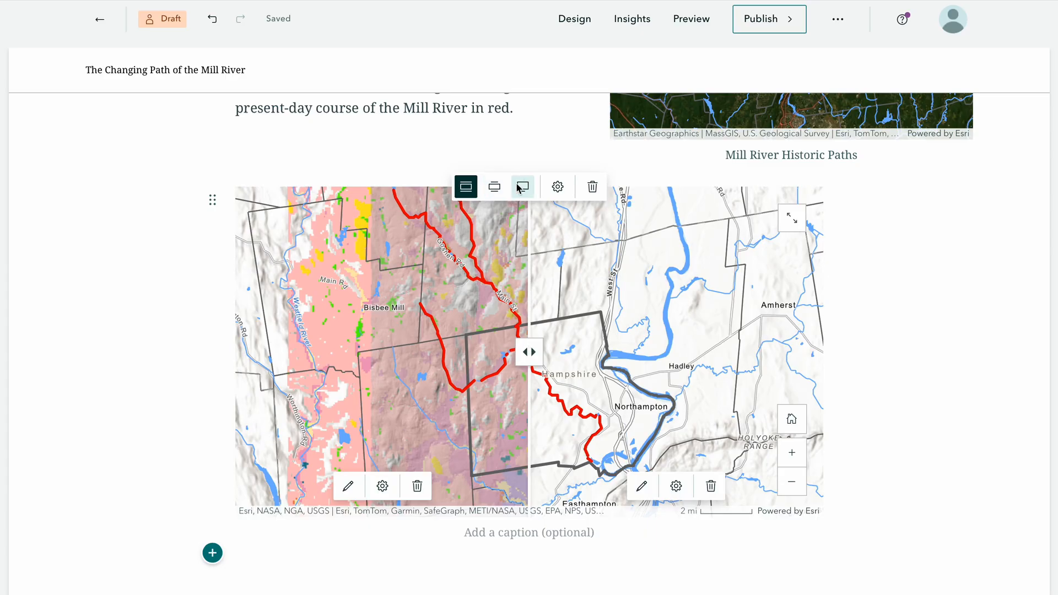
Step: Insert a second swipe block below the map comparison and add a Mill River map image to each side
click(495, 186)
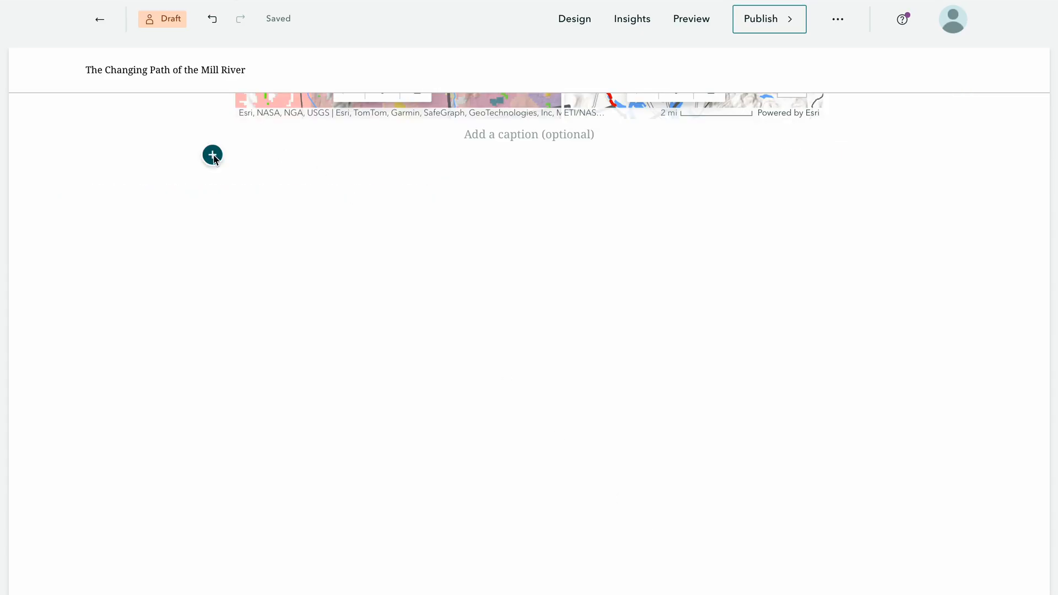
click(212, 155)
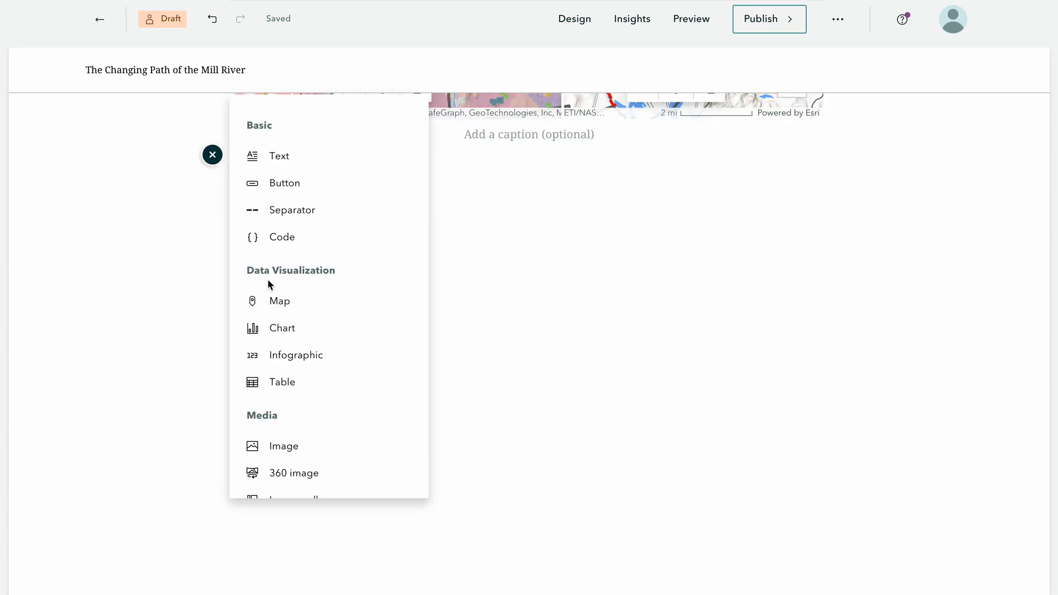
scroll(287, 368, down, 5)
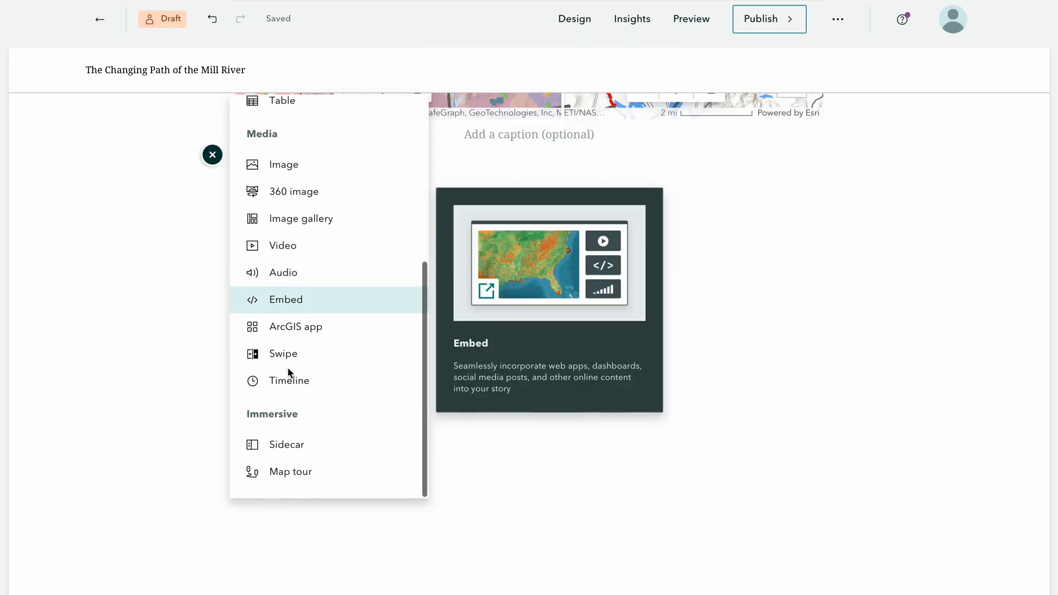
click(288, 357)
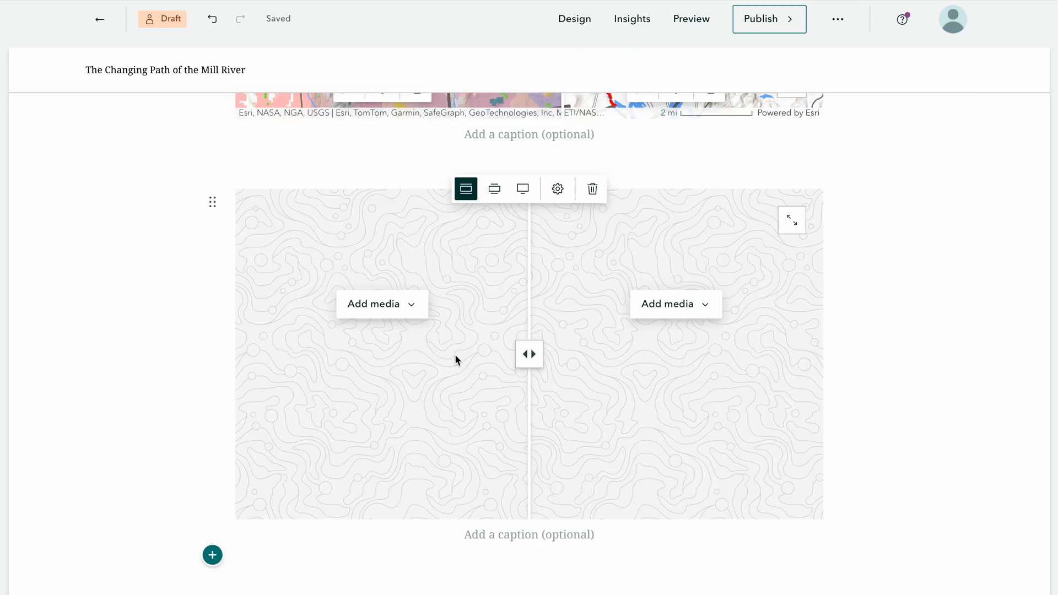
click(390, 308)
click(388, 349)
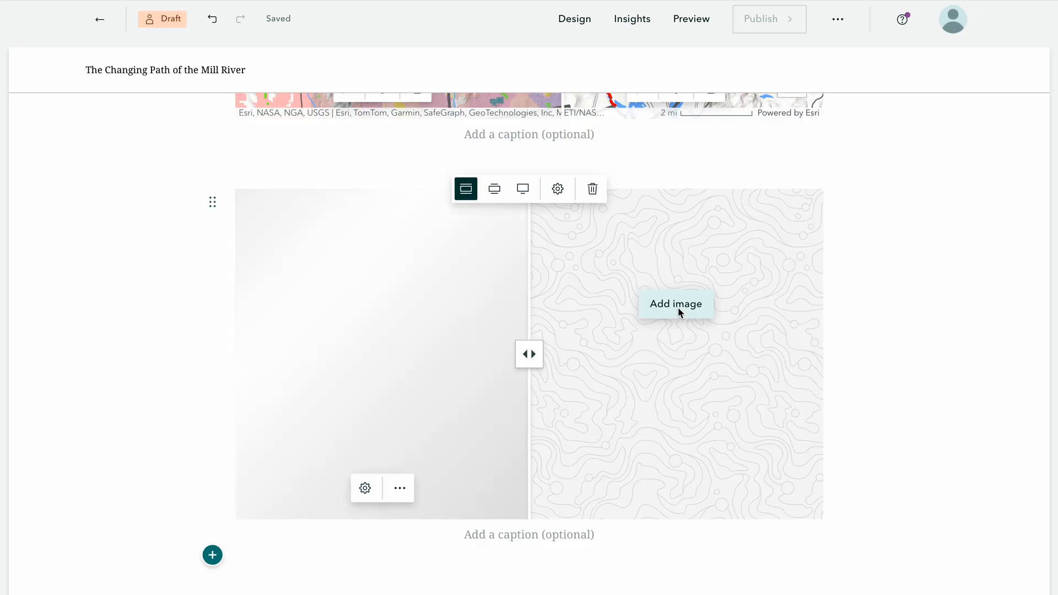
click(678, 306)
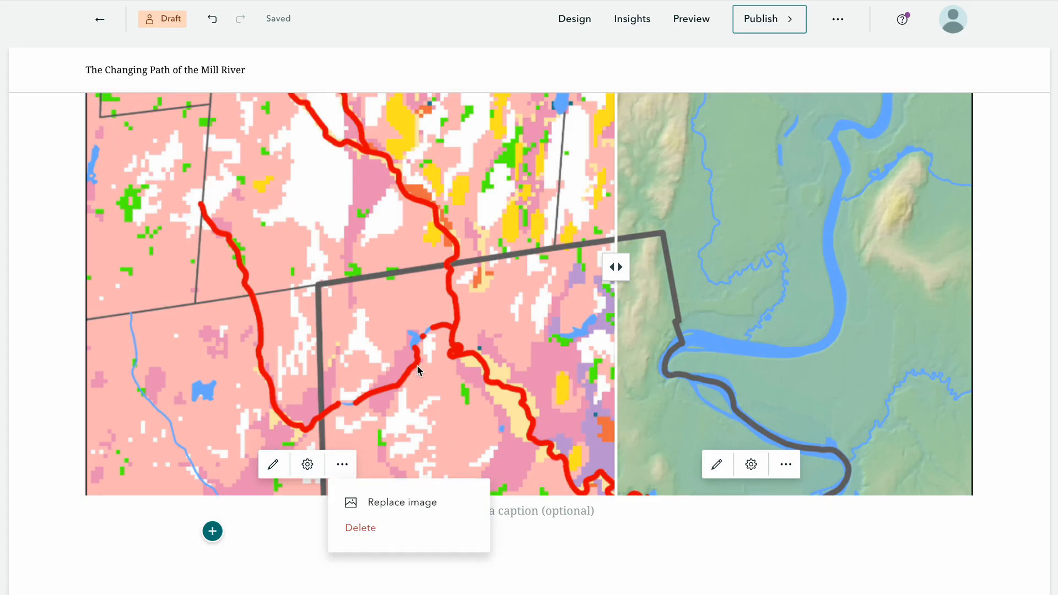
Step: Set the image swipe block to Fit (do not crop) and slide its divider to the images' left edge
scroll(419, 370, up, 5)
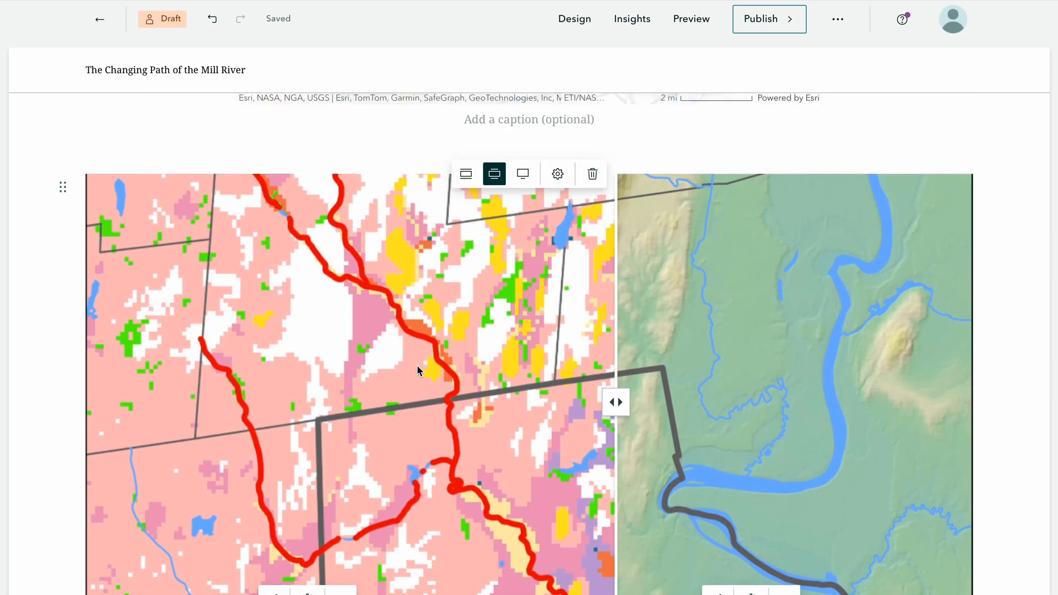
click(558, 347)
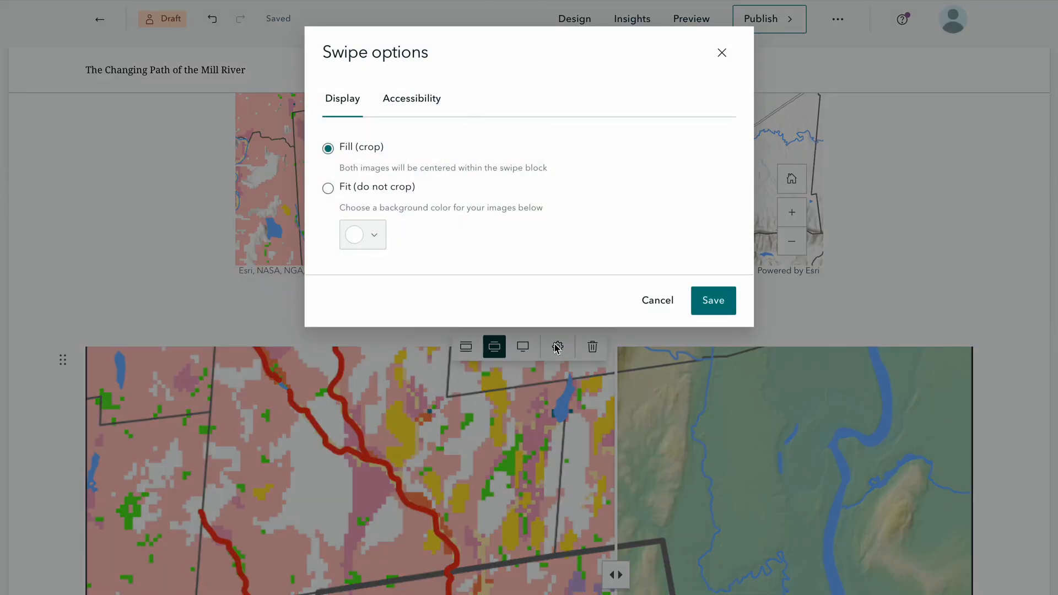
click(331, 190)
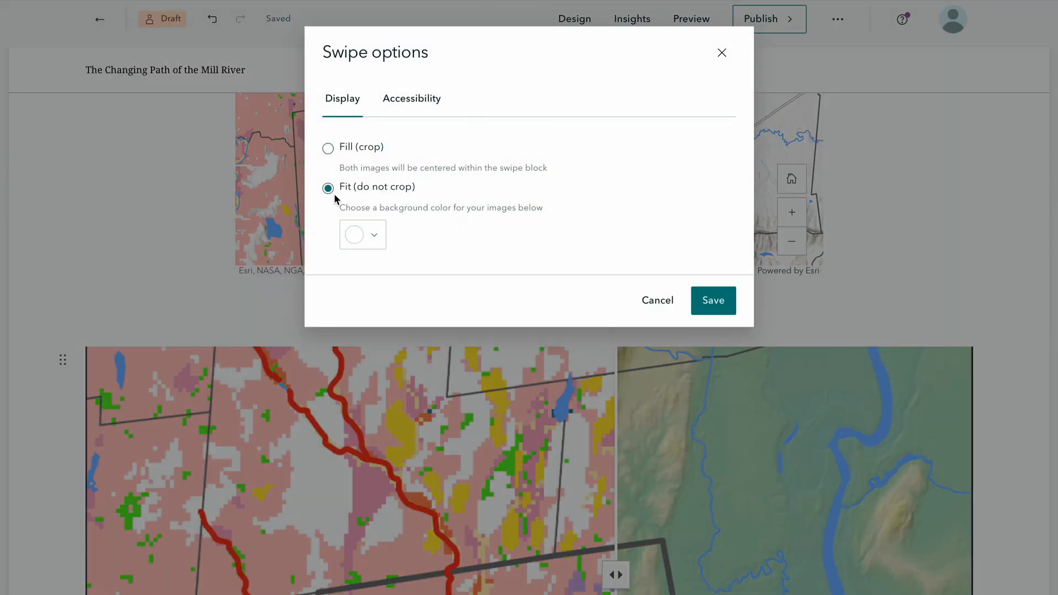
click(717, 303)
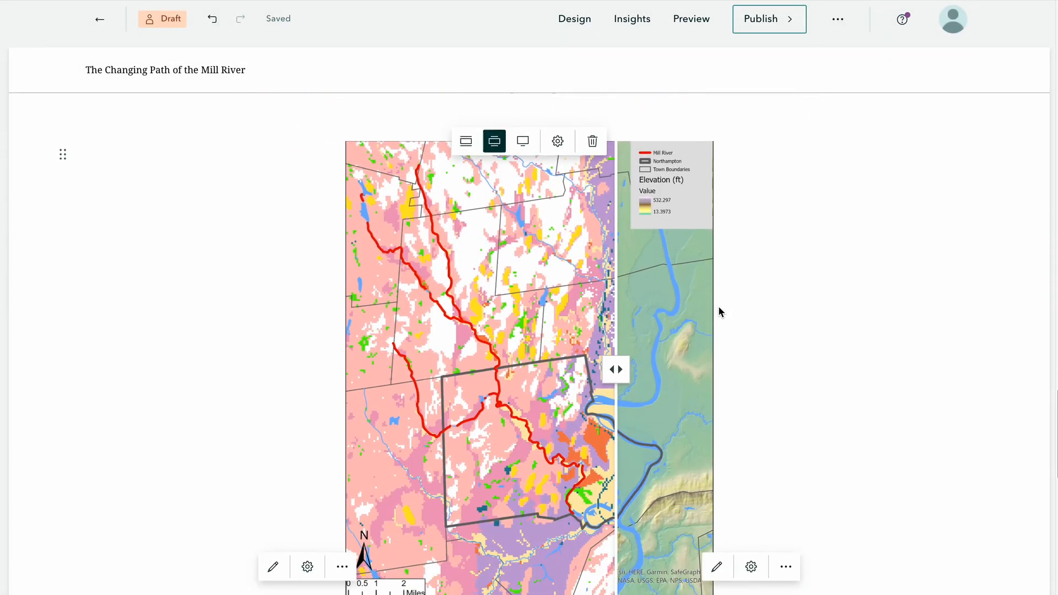
drag(616, 355, 352, 372)
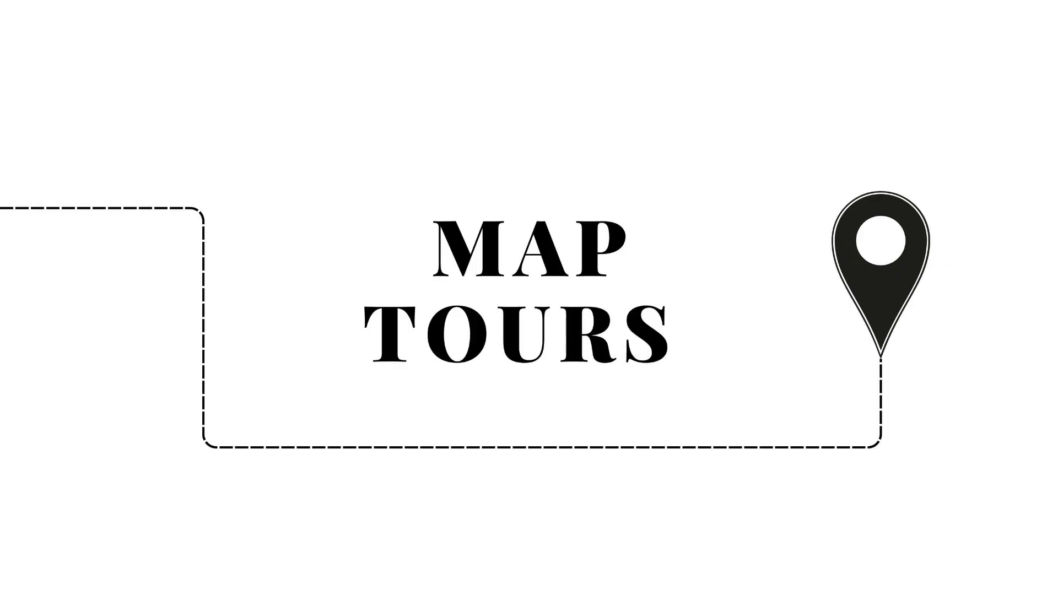
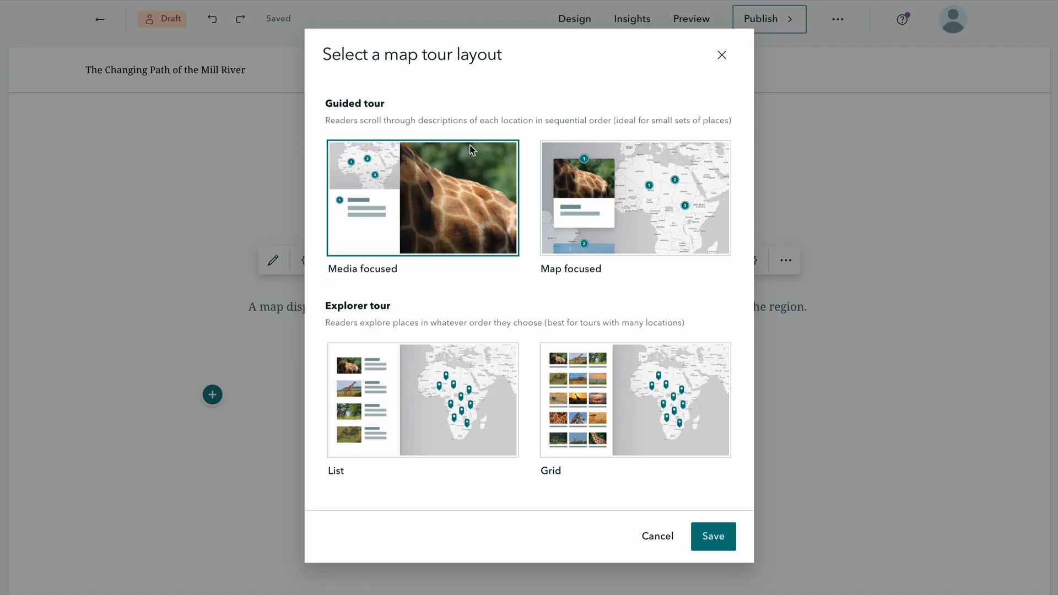
Step: Choose the Map focused guided tour layout for the map tour and replace its basemap with the Mill River web map from My Content
click(565, 230)
click(716, 537)
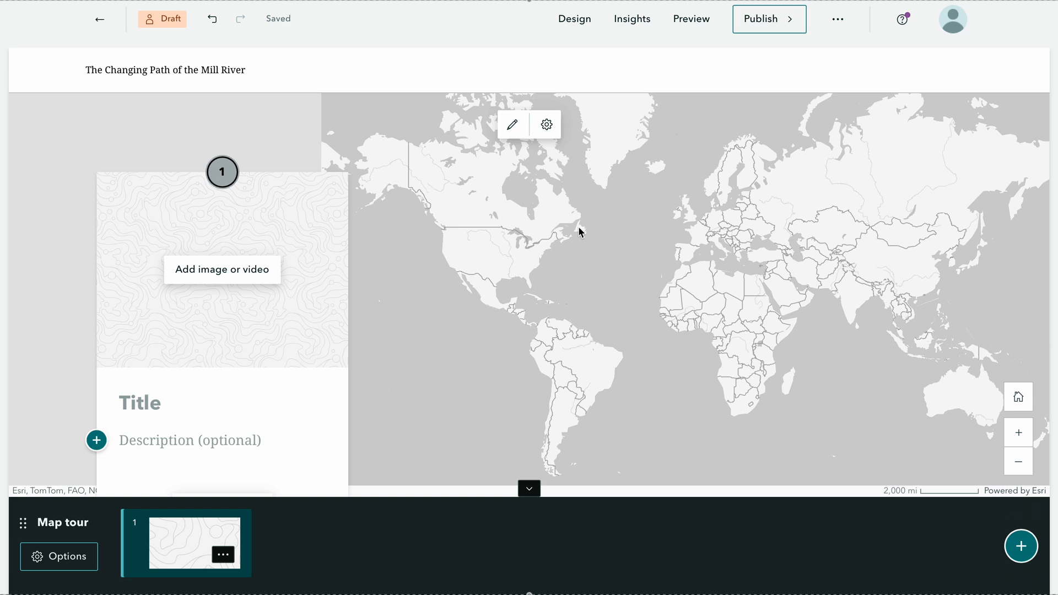
click(512, 127)
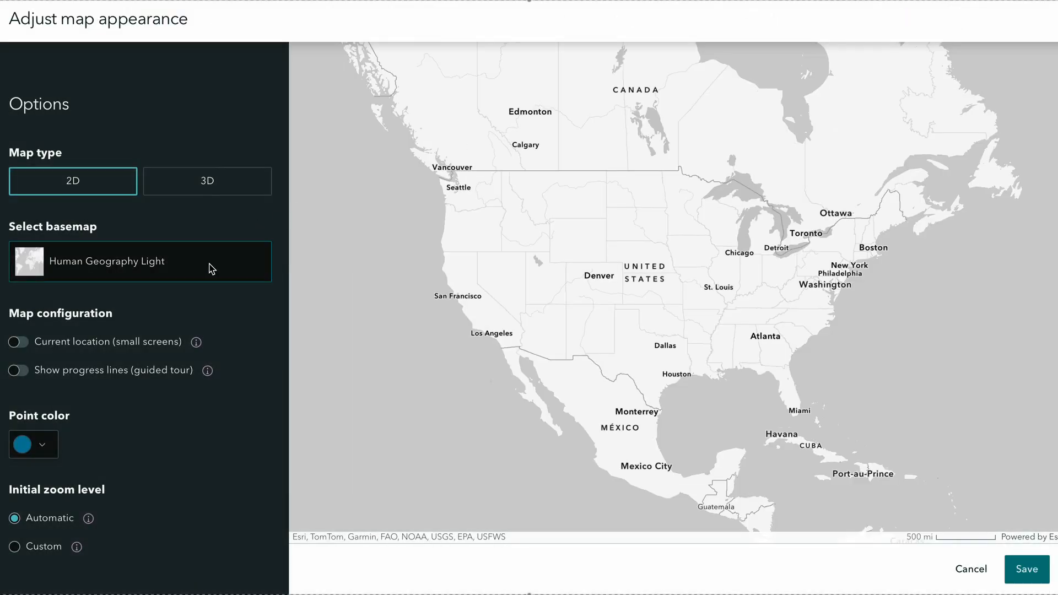
click(211, 268)
click(366, 409)
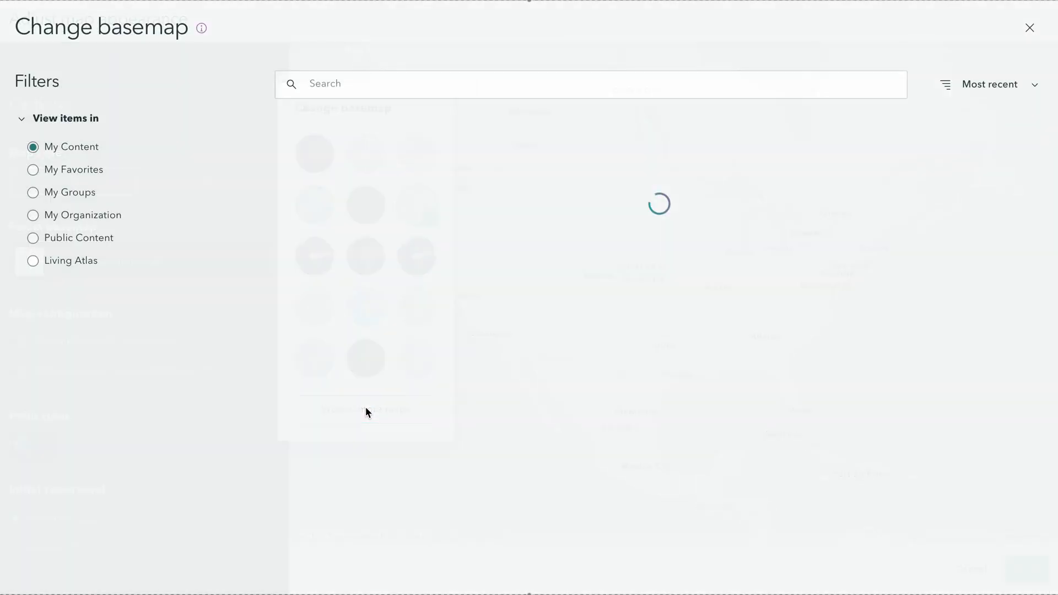
click(577, 457)
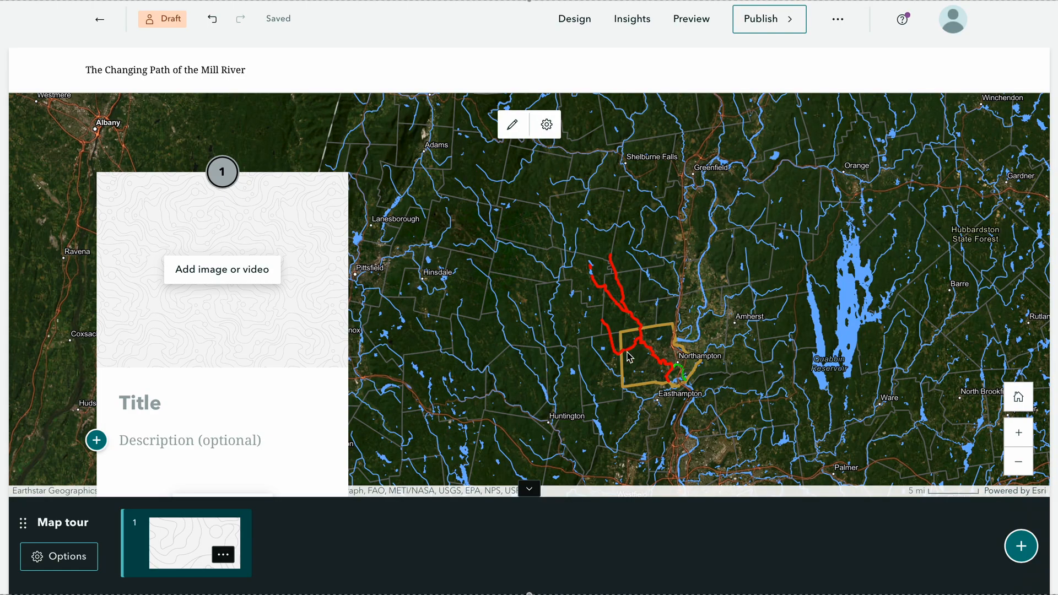
Step: Place tour point 1 where the green path splits from the red Mill River path near Texas Rd, and save the location
scroll(281, 405, down, 3)
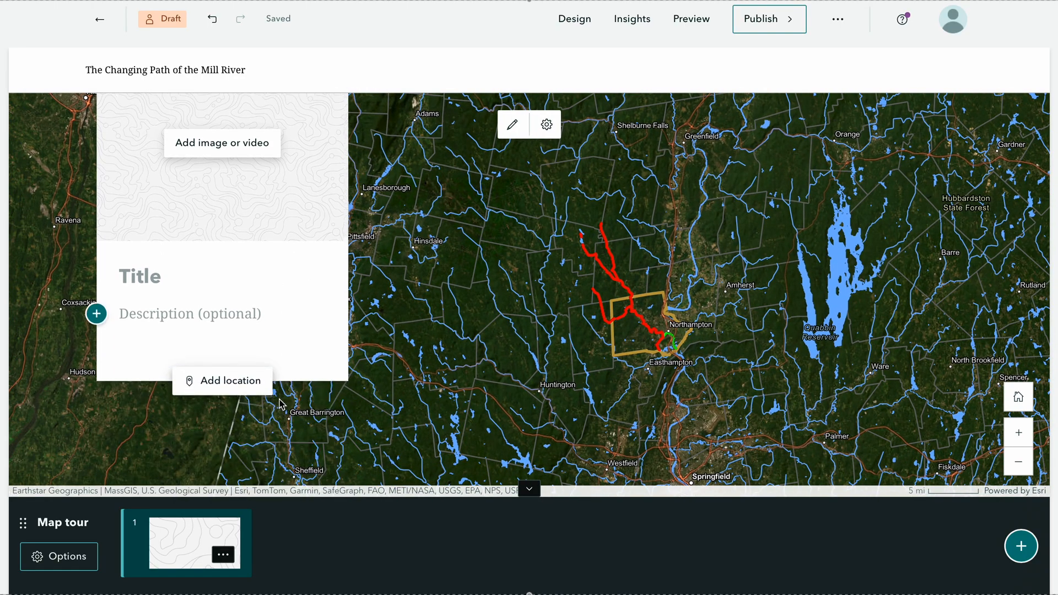
click(233, 390)
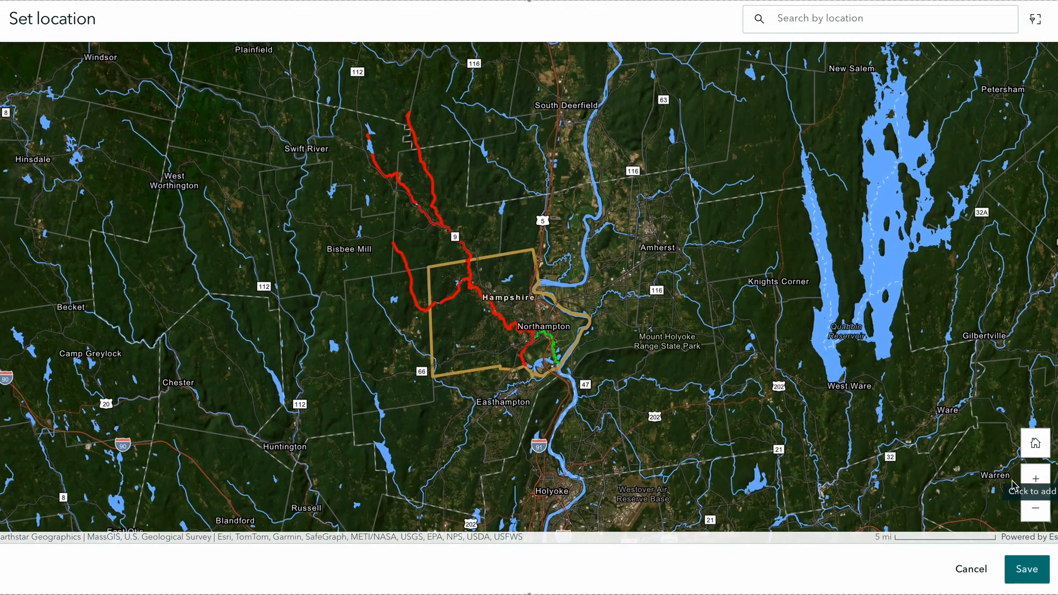
click(1035, 479)
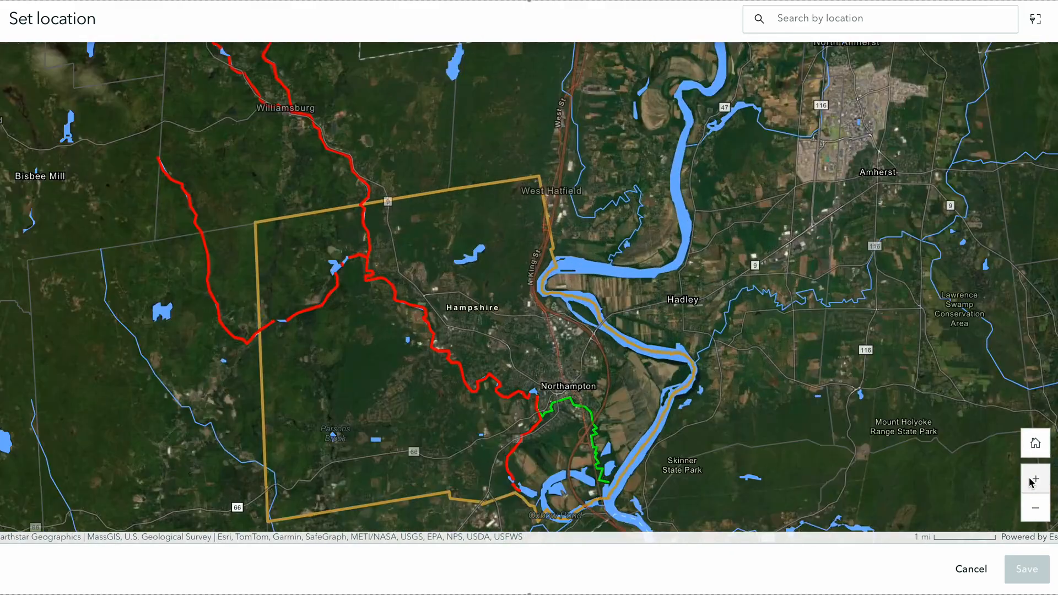
scroll(650, 330, up, 2)
scroll(781, 335, up, 3)
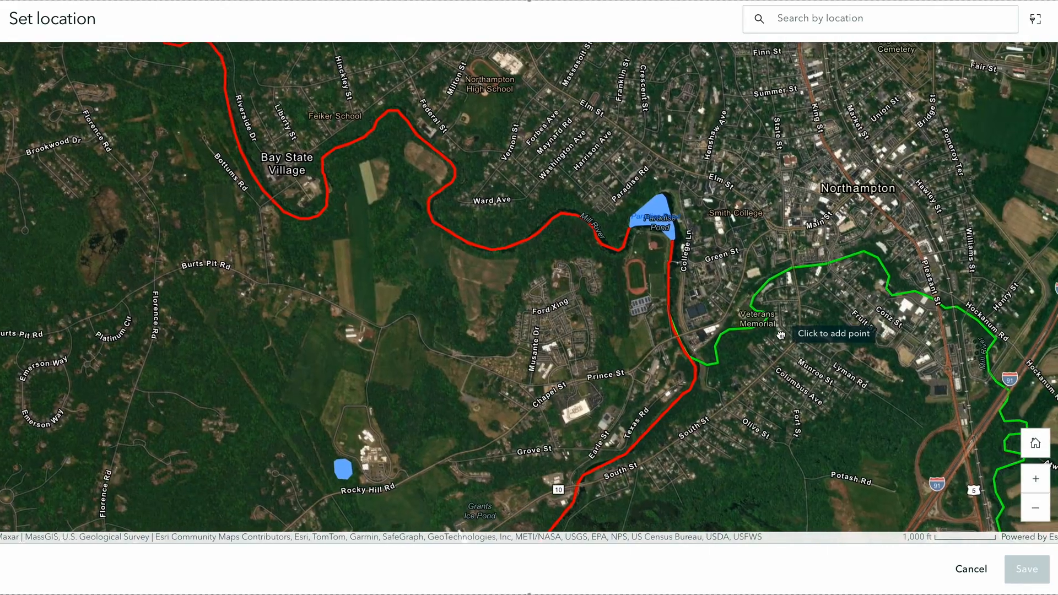
click(689, 360)
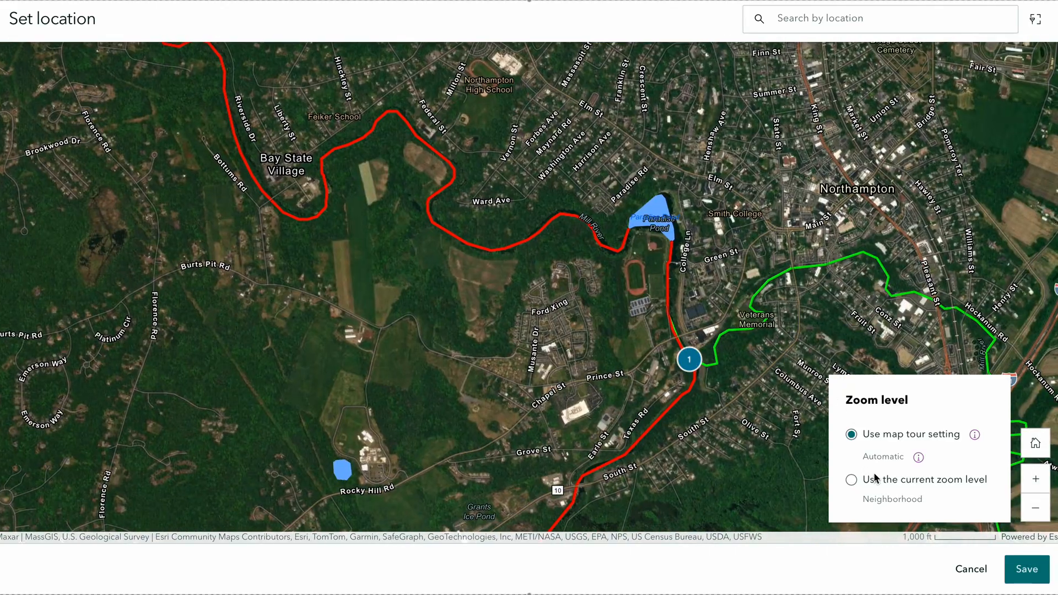
click(1025, 573)
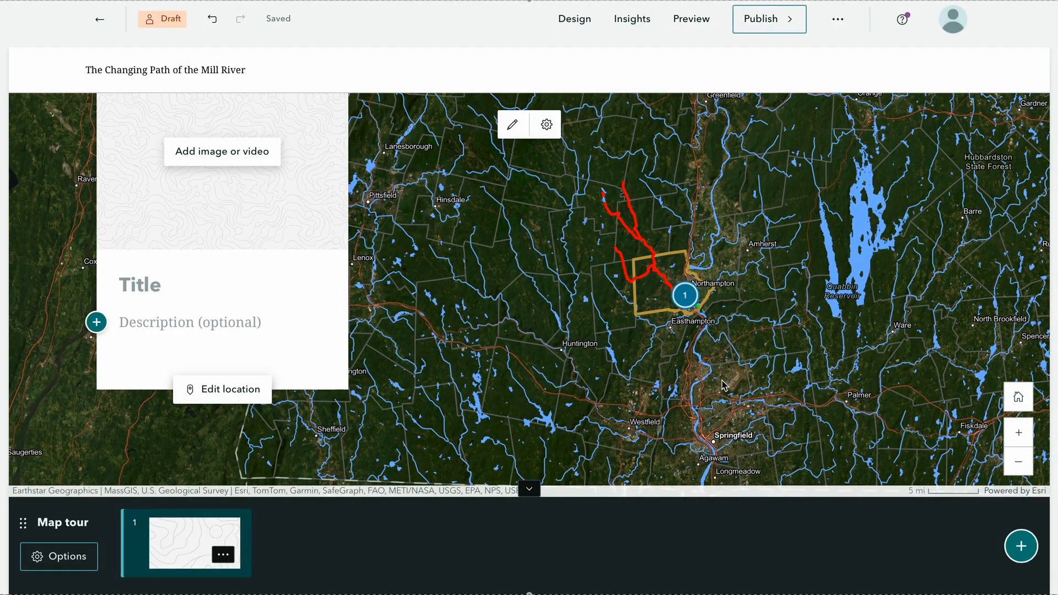
Step: Title the first tour place "1940 Diversion, Mill River" and paste its description beginning "By the mid-19th century"
scroll(214, 286, up, 2)
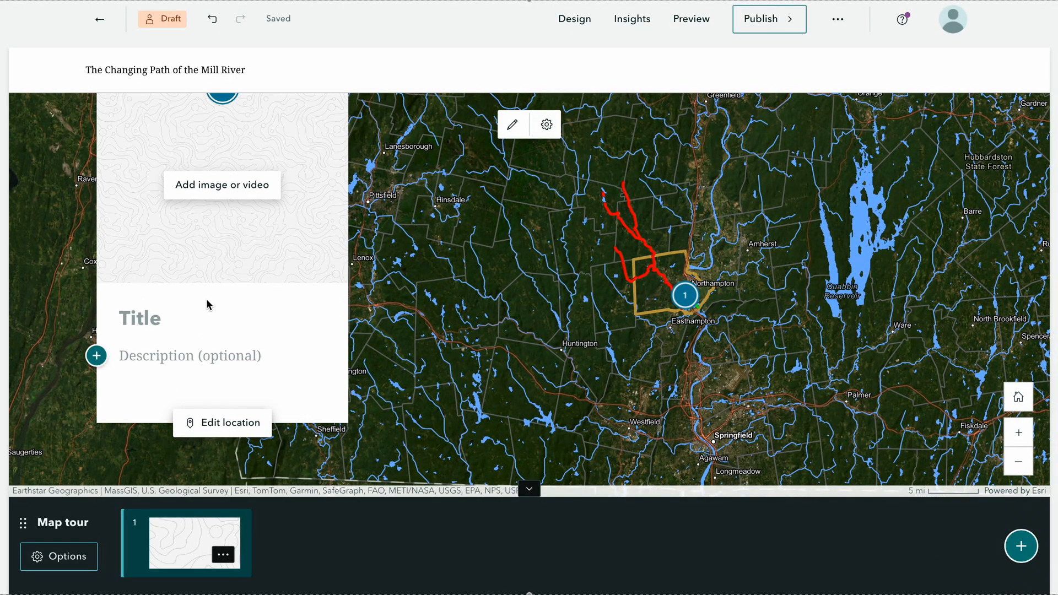
click(181, 379)
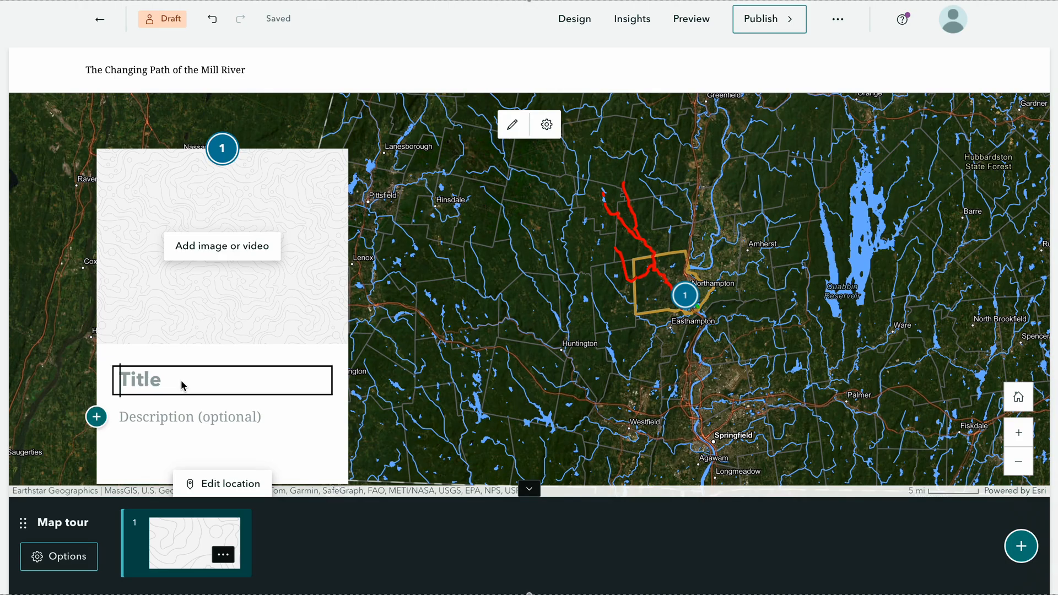
text(1940 Diversion, Mill River)
click(172, 443)
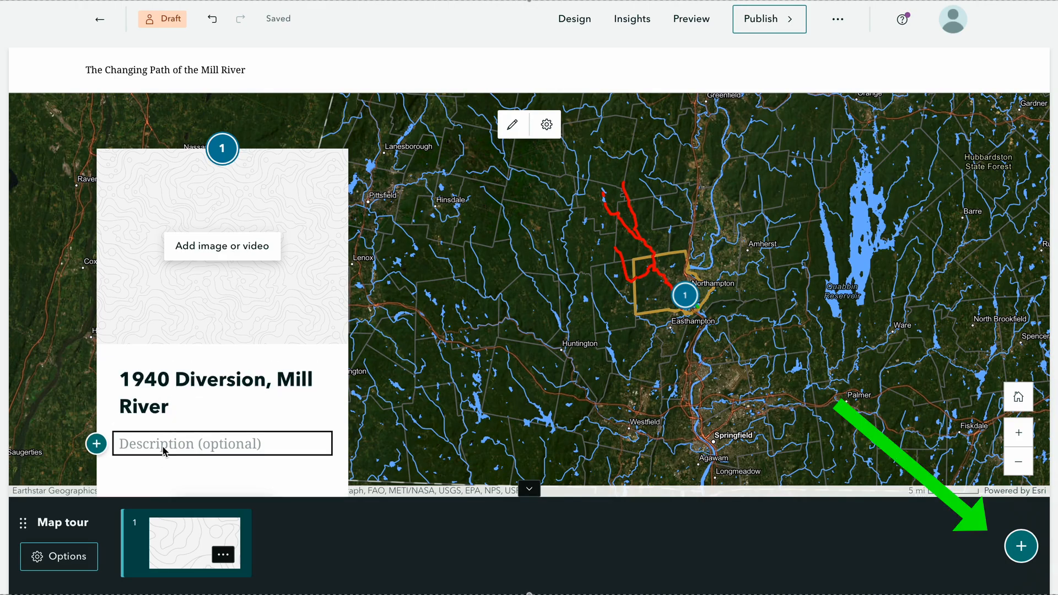
key(ctrl+v)
Step: Add a second tour place and save its location on the green path between Conz St and Pleasant St in Northampton
click(1021, 546)
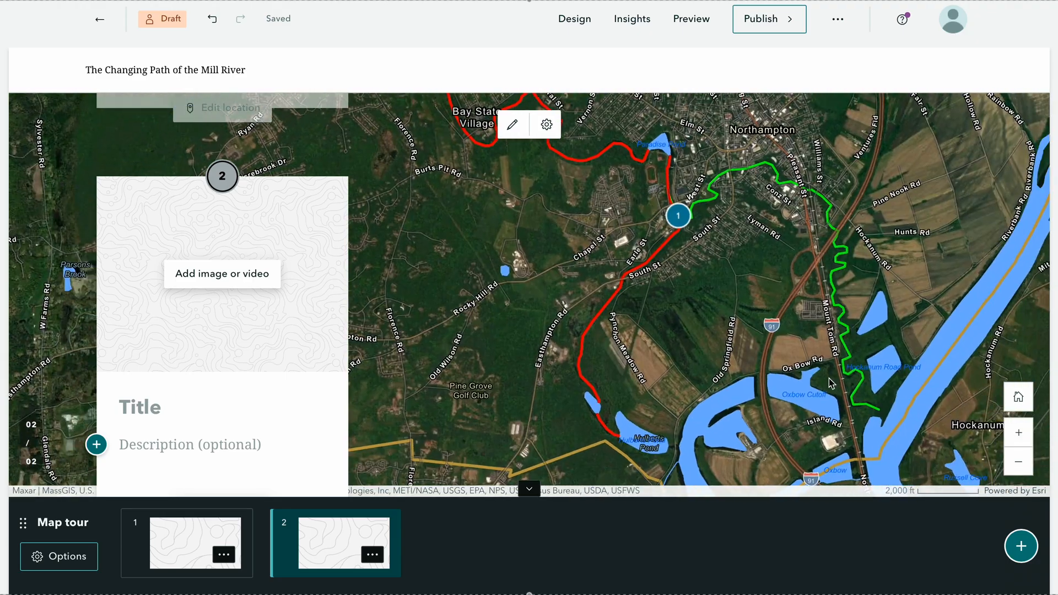
click(1018, 432)
drag(814, 460, 709, 529)
drag(882, 485, 700, 405)
scroll(248, 468, down, 3)
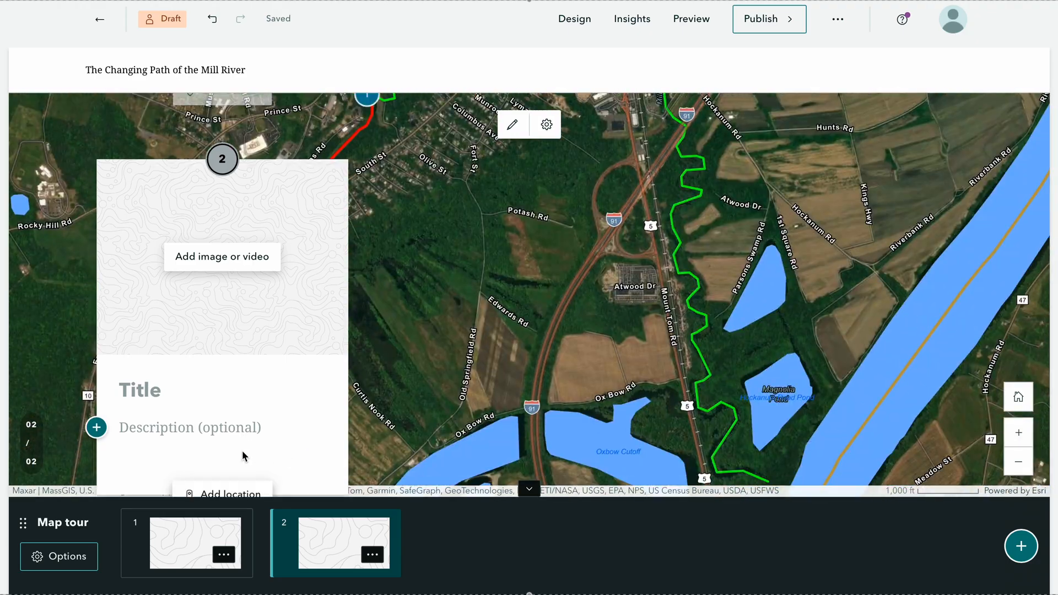
click(209, 374)
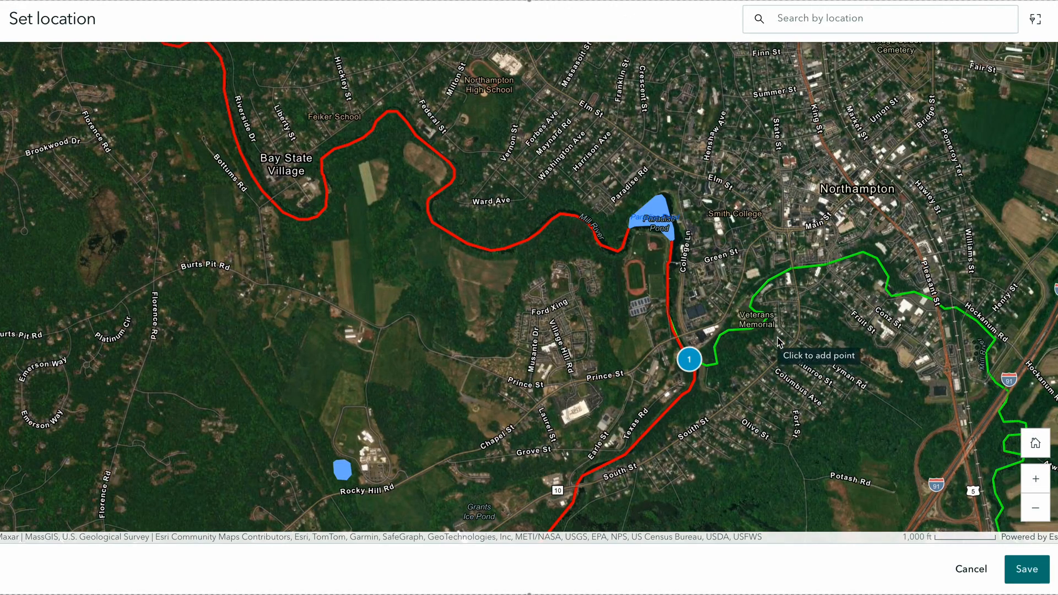
click(908, 297)
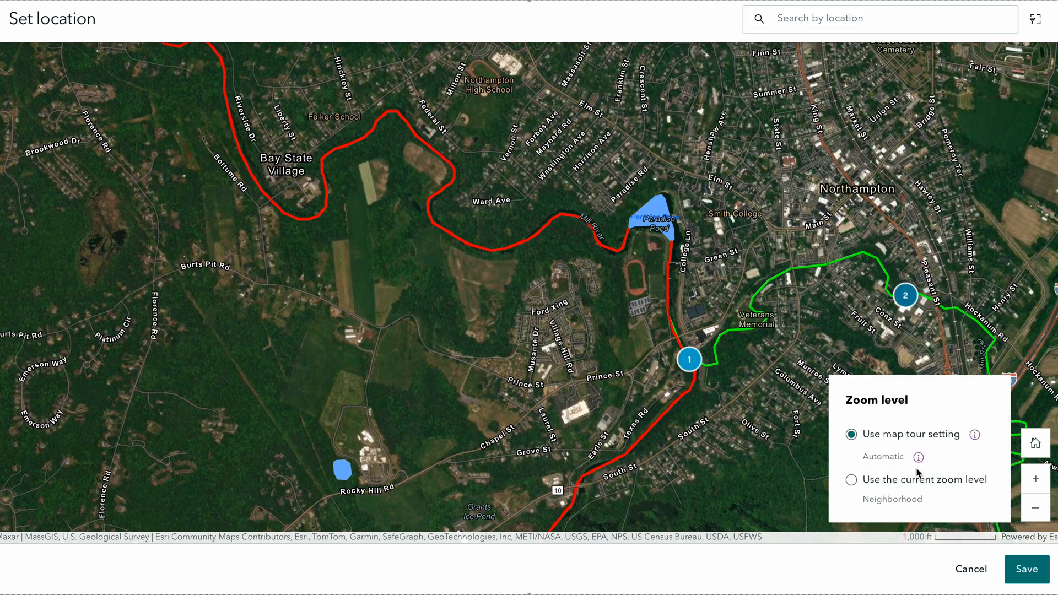
click(1026, 571)
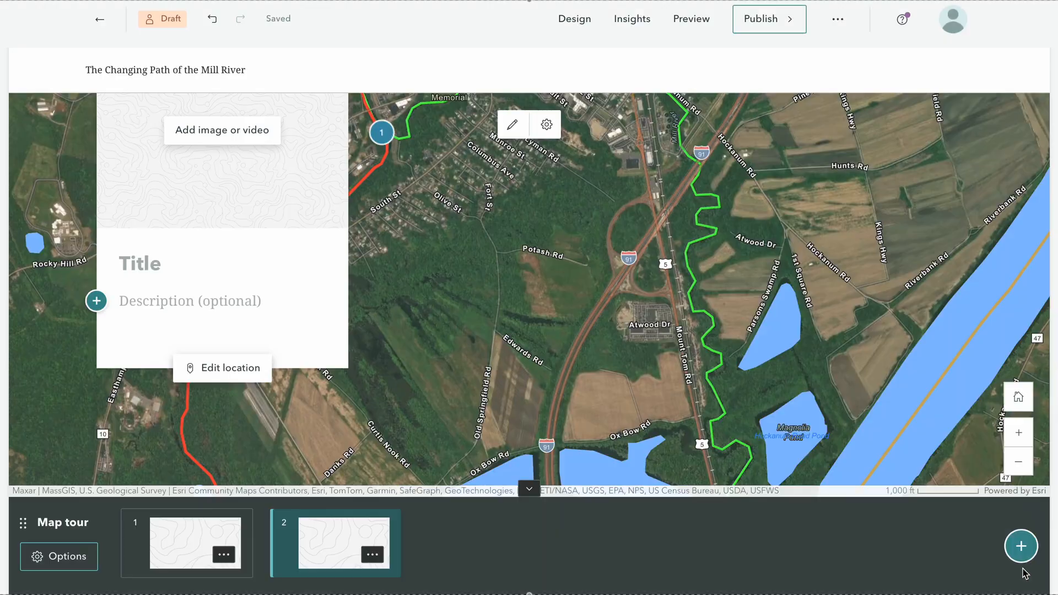
Step: Add the Felt building photo to the first tour place, 1940 Diversion, and set its display to Fit (do not crop)
scroll(195, 291, up, 2)
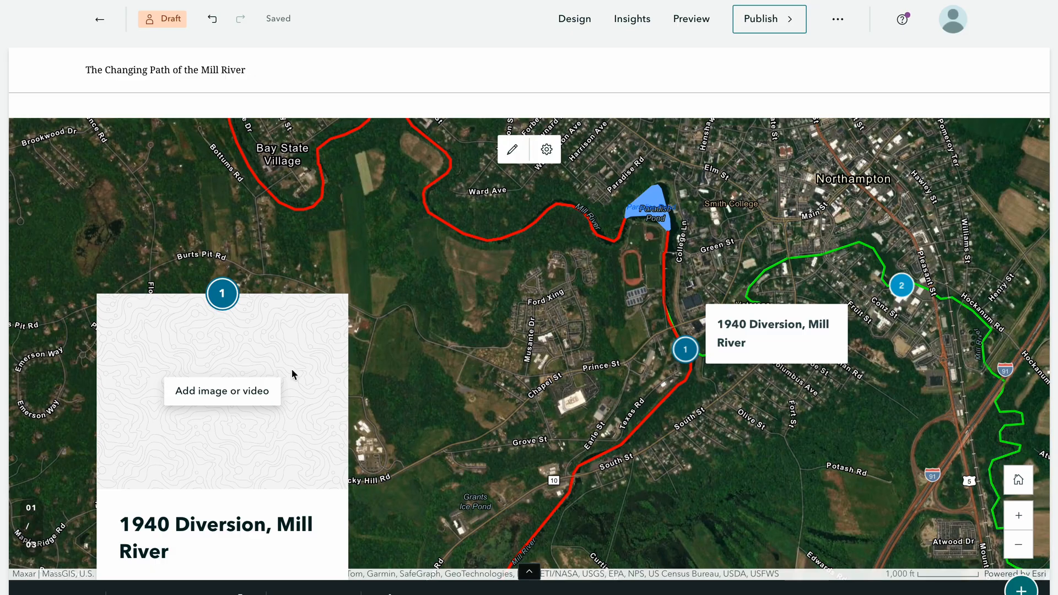
scroll(246, 418, down, 2)
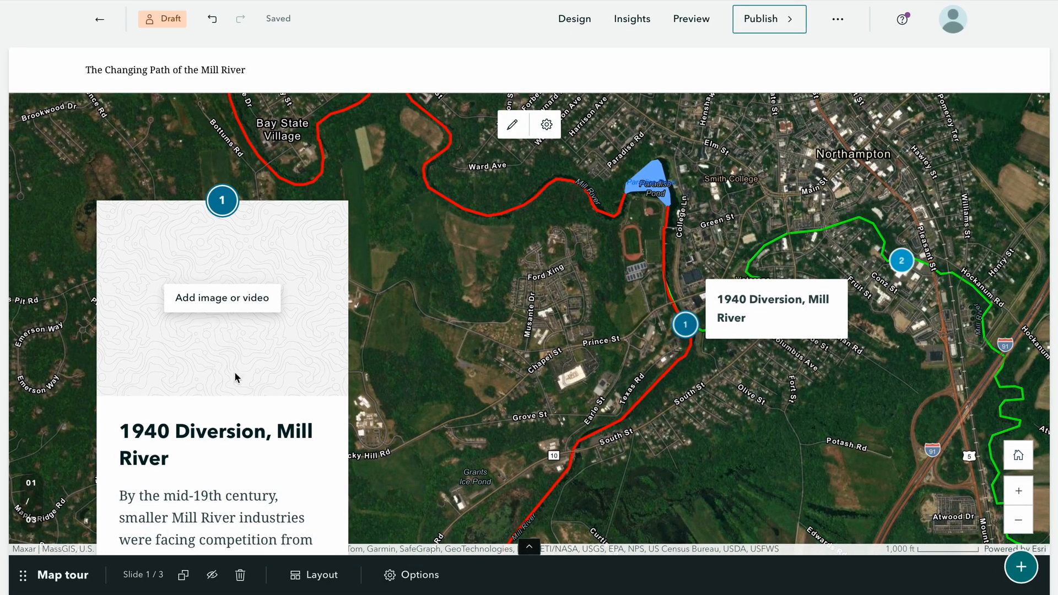
click(222, 298)
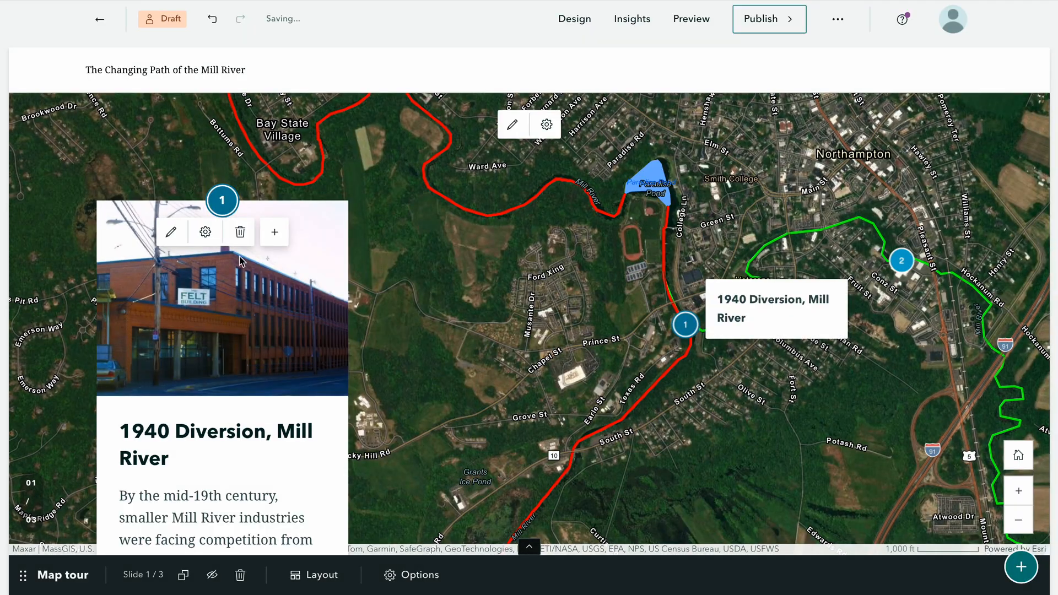
click(200, 234)
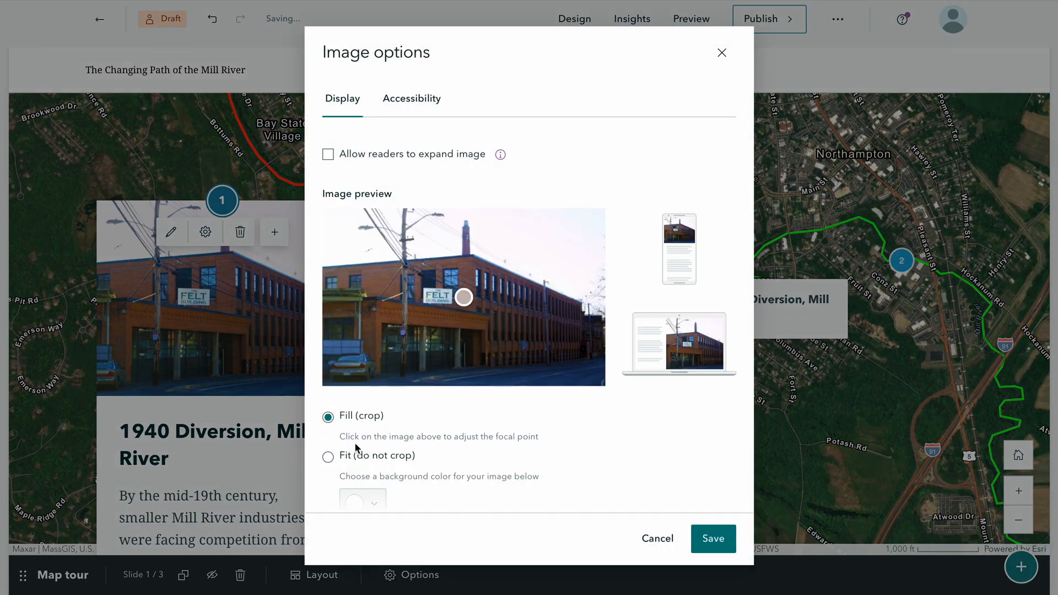
click(328, 458)
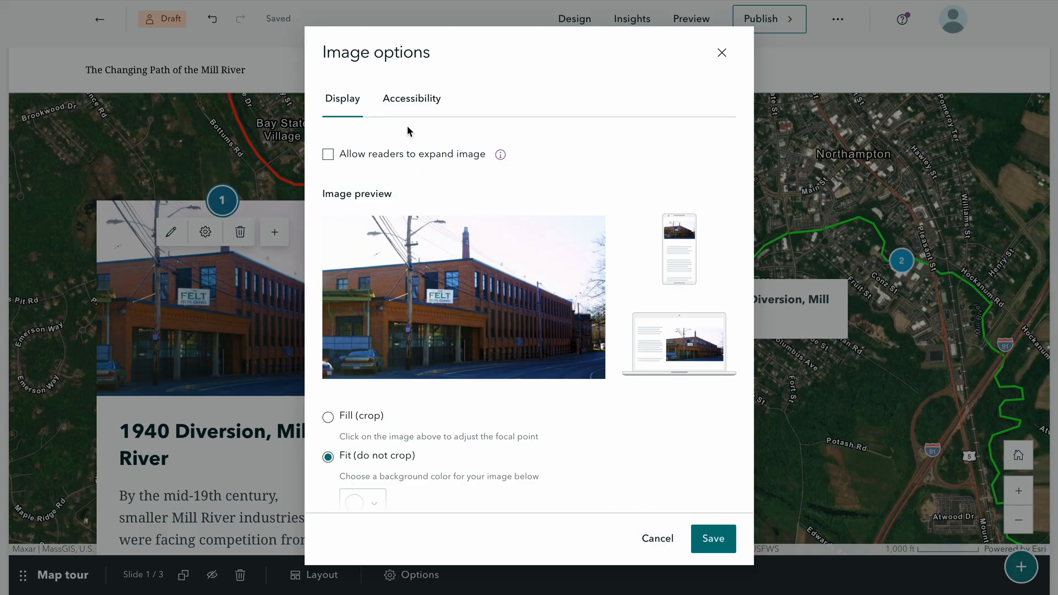
Step: Give the Felt building photo the alternative text "Image of the Felt Building, where the 1940 diversion happened." and save the image options
click(409, 103)
click(421, 166)
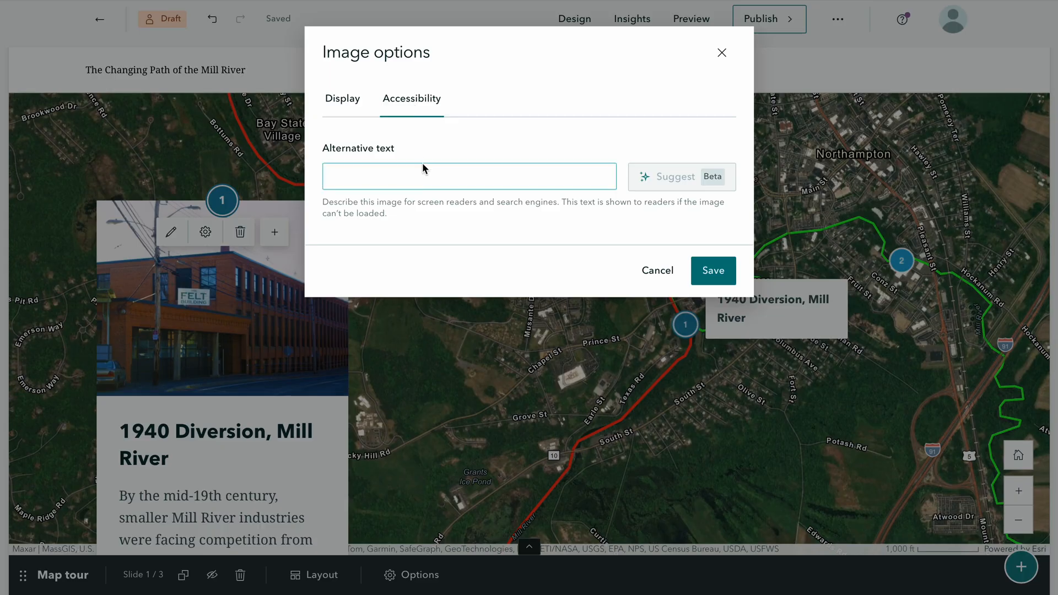
text(Image of the Felt )
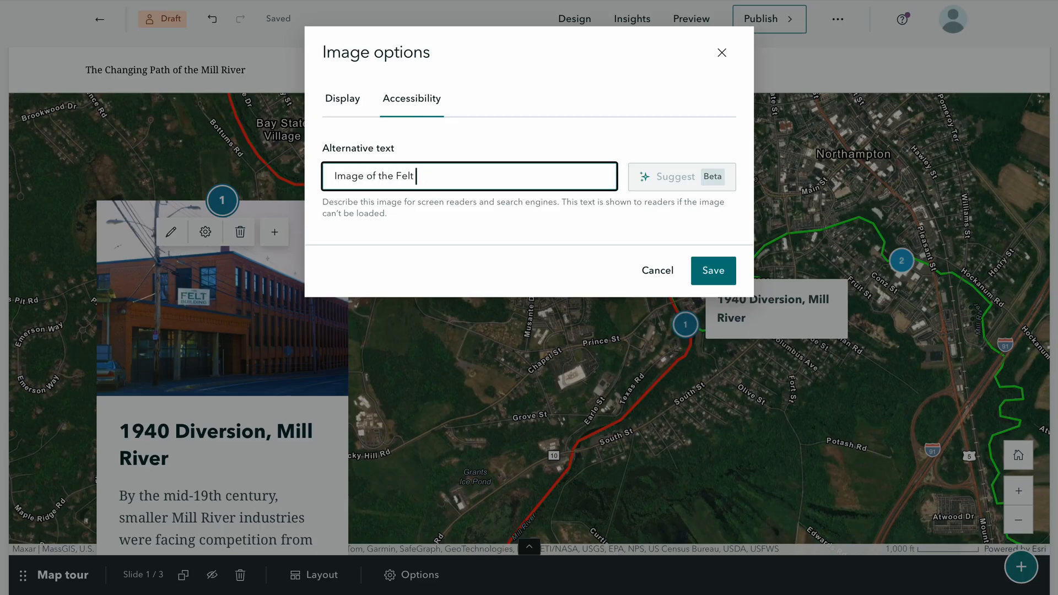
text(Building, where the 1940 diversion happened.)
click(737, 284)
Step: Add the river diversions map image to the second tour place, let readers expand it, and set it to Fit (do not crop)
scroll(255, 367, down, 5)
scroll(254, 367, down, 10)
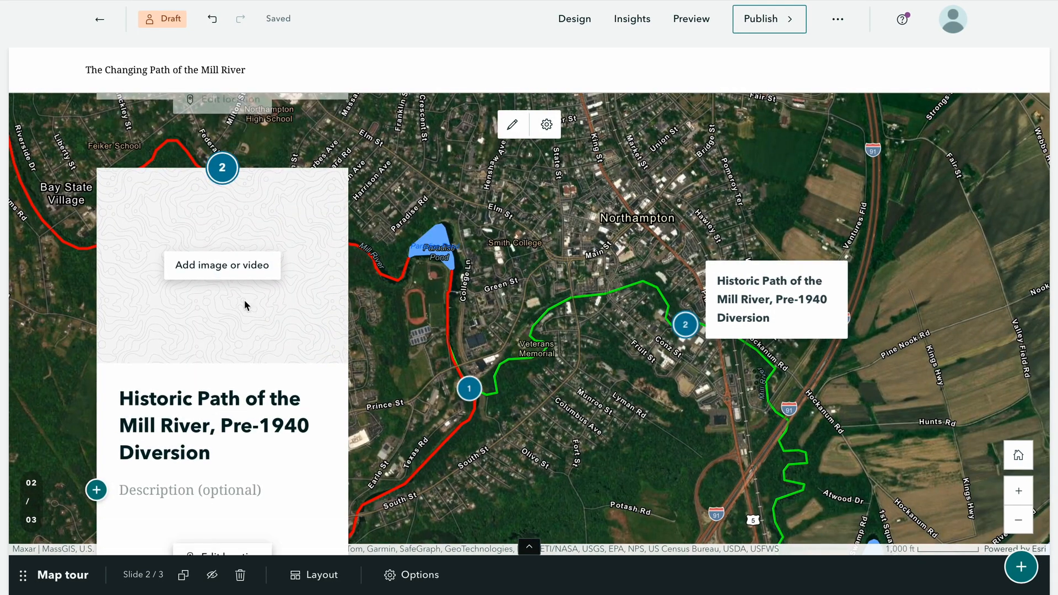
click(236, 265)
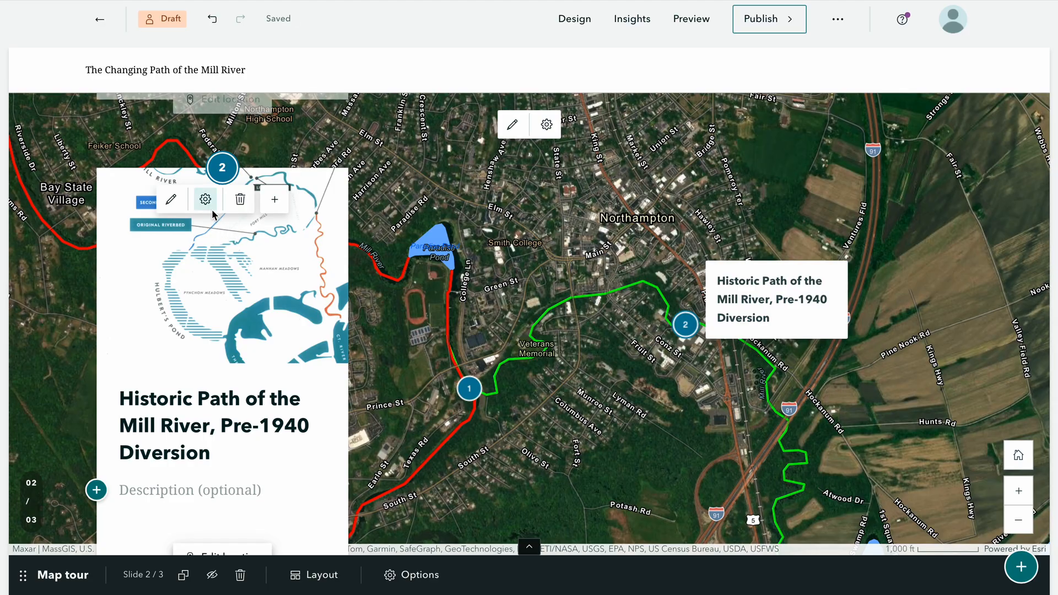
click(205, 199)
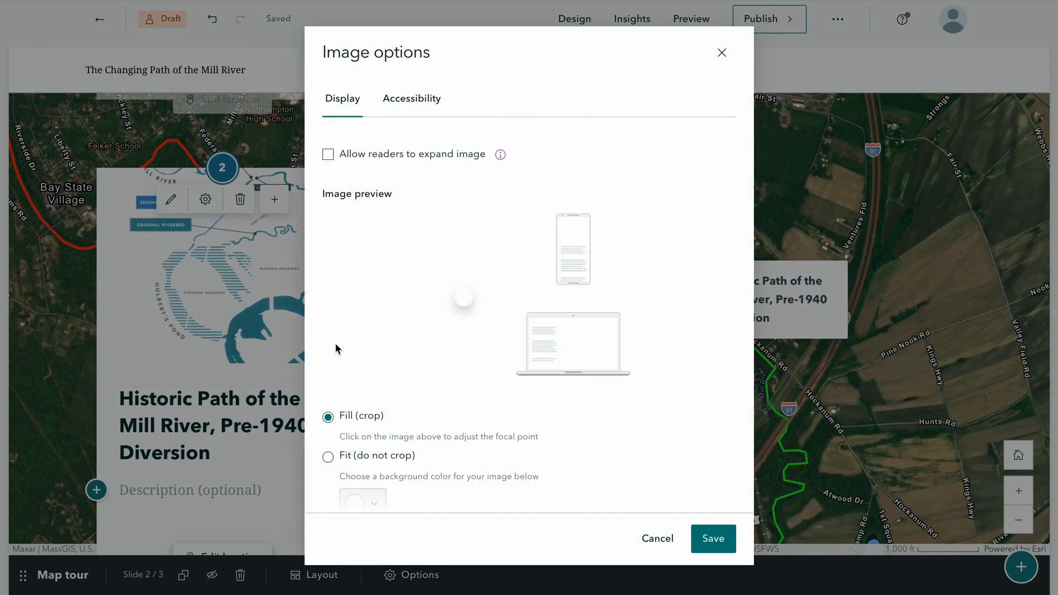
click(334, 459)
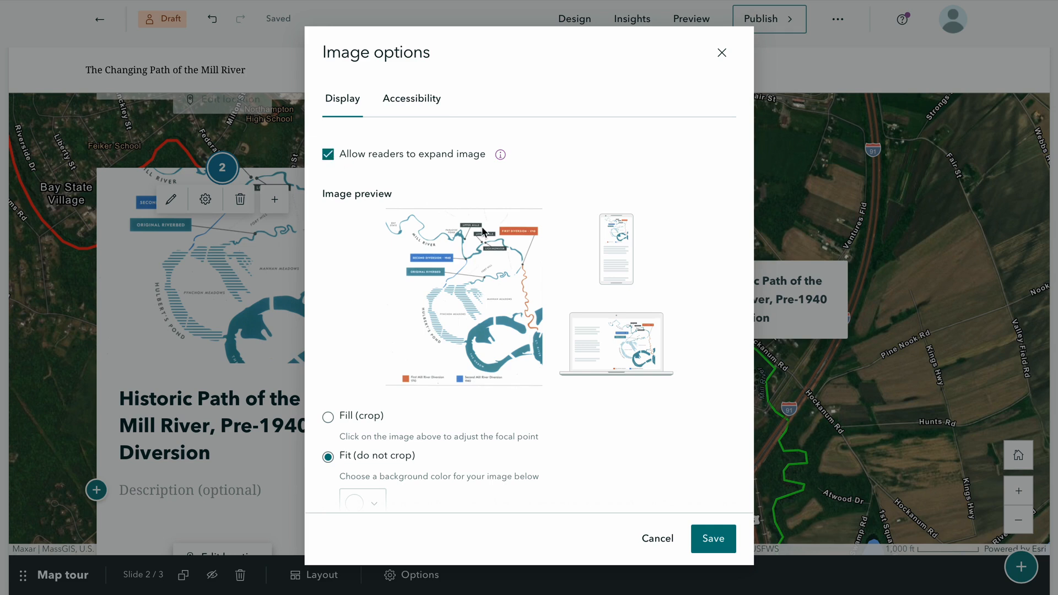
scroll(560, 380, down, 3)
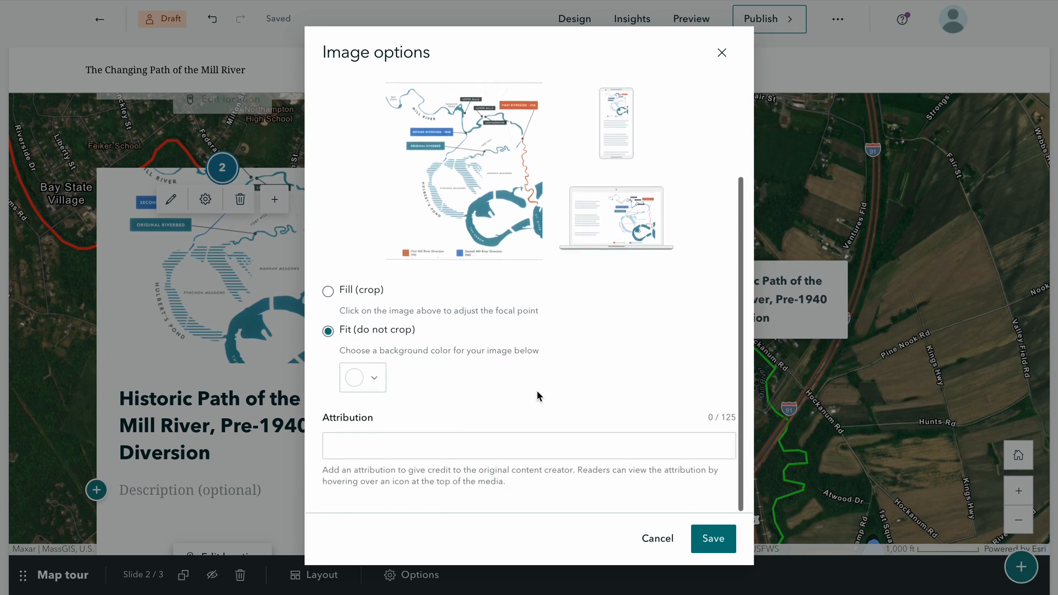
Step: Set the diversions image background to the dark theme color, attribute it to "Mill River Greenway Initiative", and save the image options
click(379, 384)
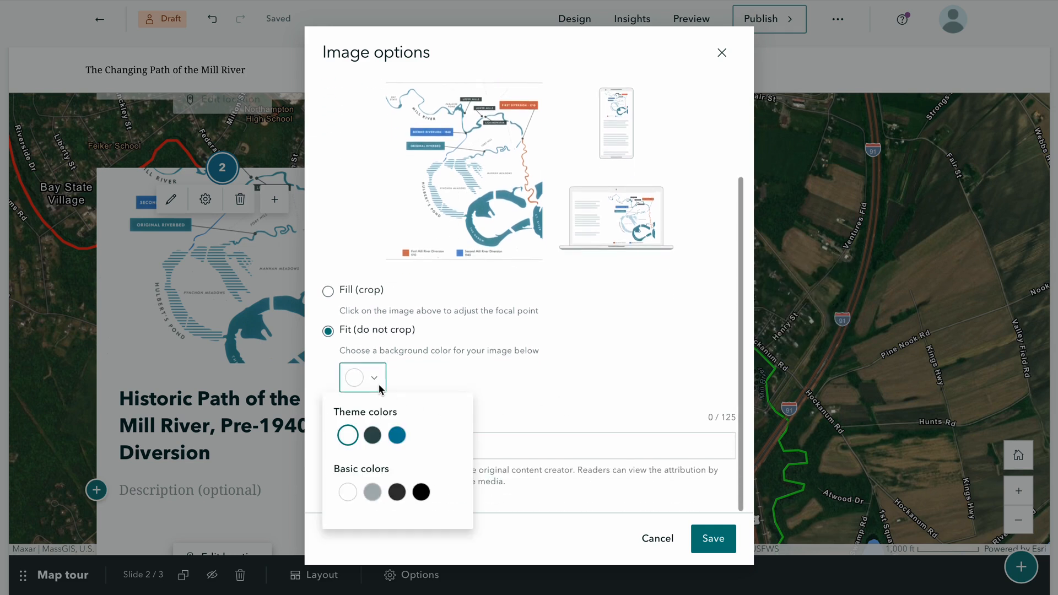
click(373, 435)
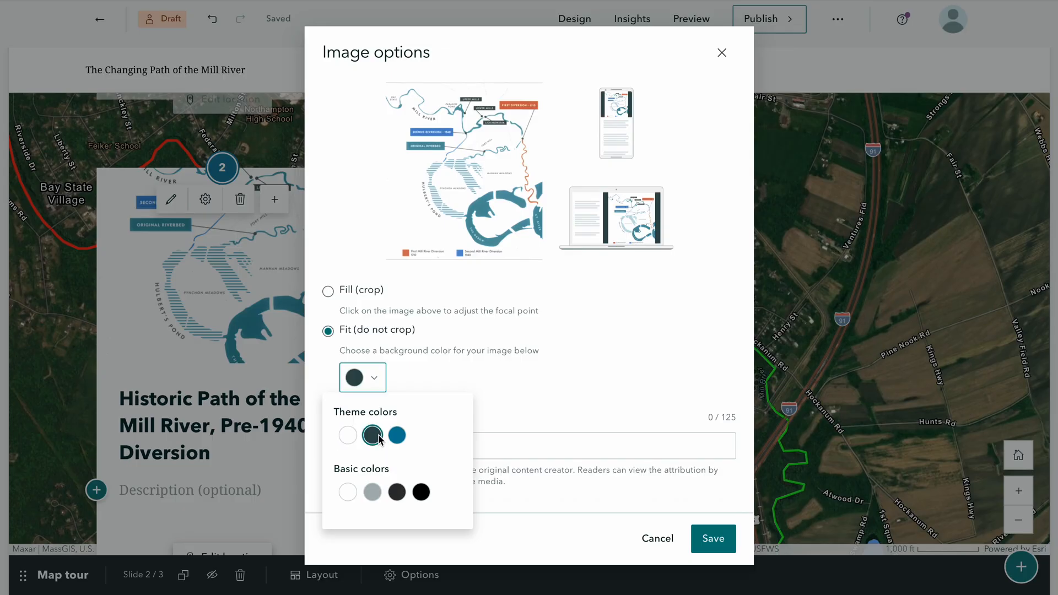
click(550, 381)
click(551, 381)
click(551, 381)
click(495, 452)
text(Mill River Greenway Initiative)
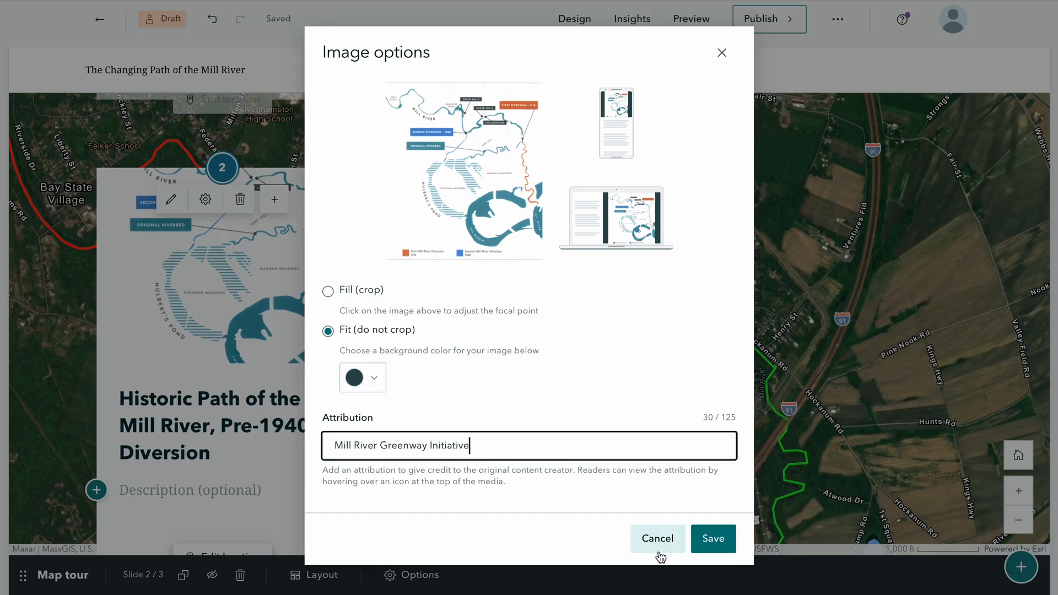
click(712, 550)
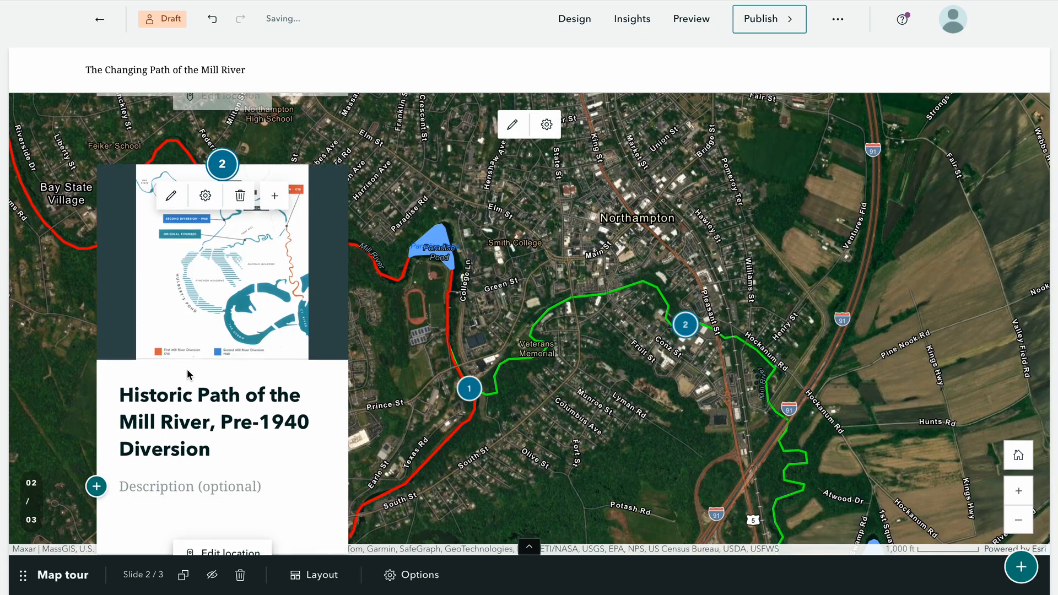
Step: Check the expanded view of the second place's diversions image and close it
scroll(187, 369, down, 1)
click(194, 244)
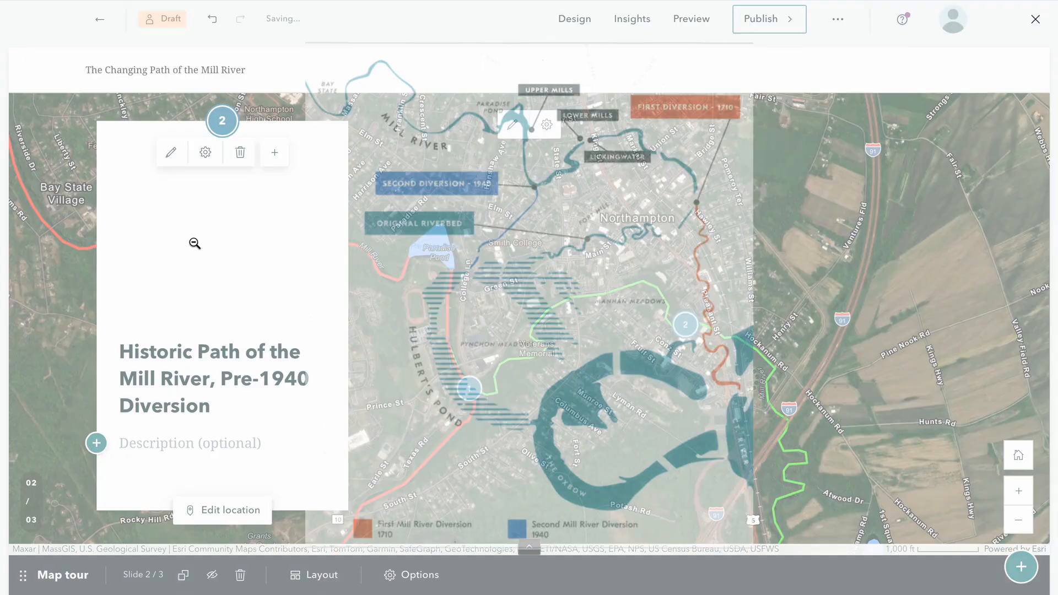
click(1036, 22)
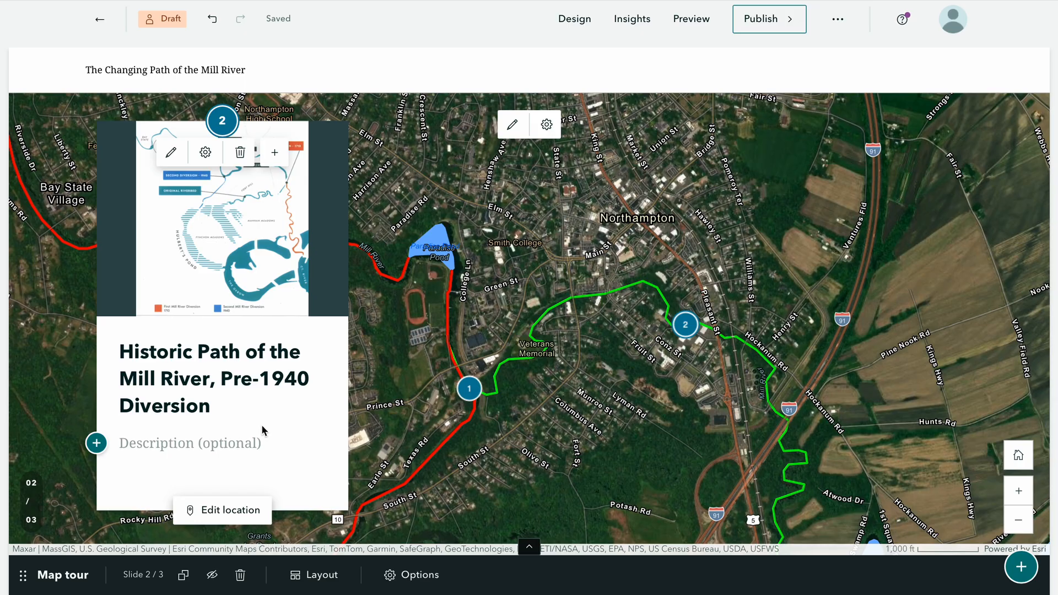
Step: Add a photo to the third tour place
scroll(261, 430, down, 10)
click(223, 324)
click(719, 493)
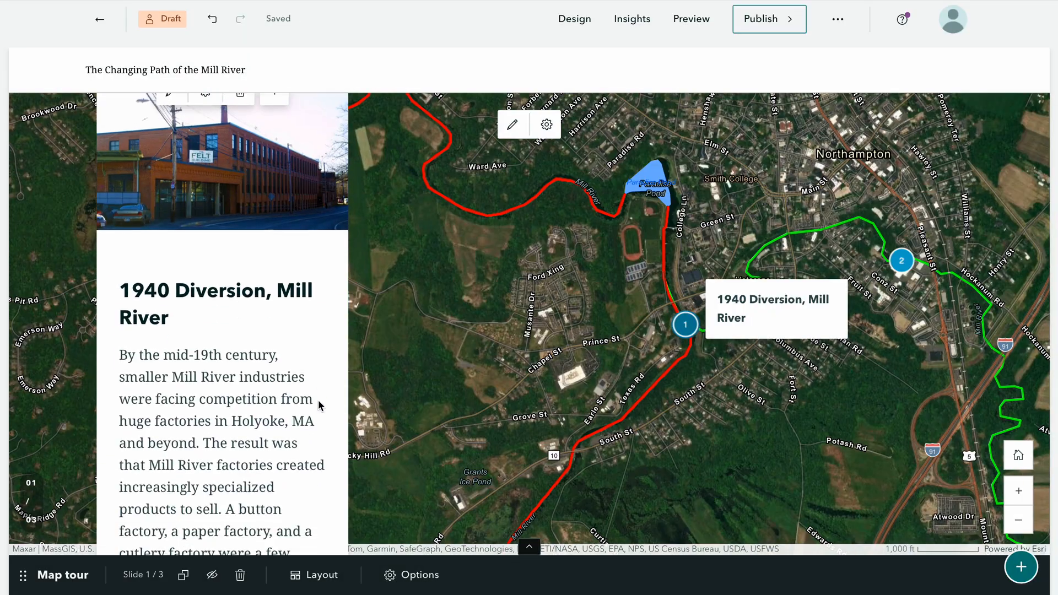
Step: Insert another map tour below the finished one, starting from scratch with the Explorer tour List layout
scroll(318, 406, down, 10)
scroll(319, 406, down, 10)
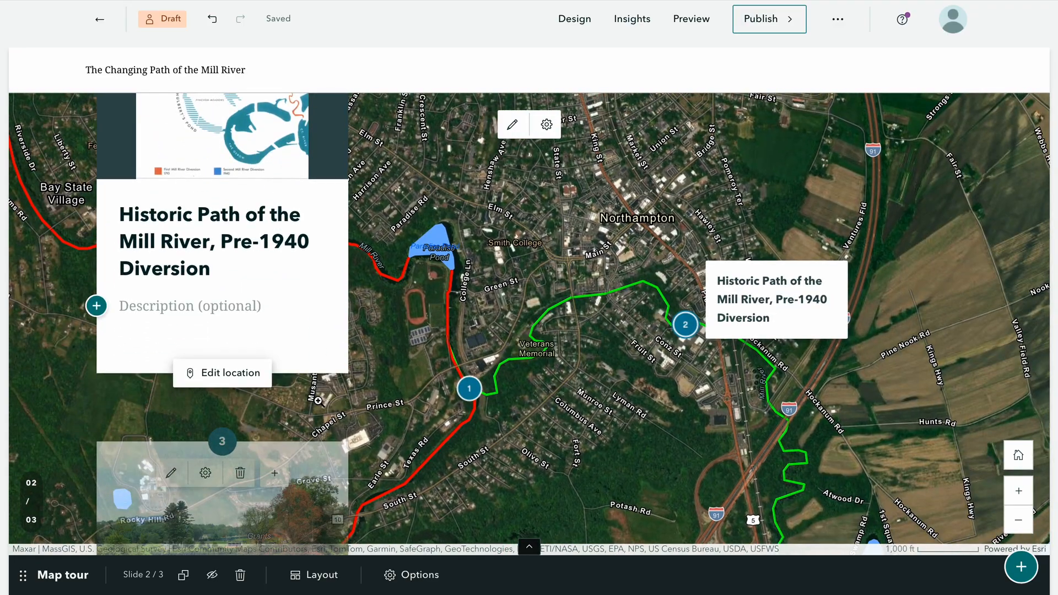
scroll(318, 400, down, 5)
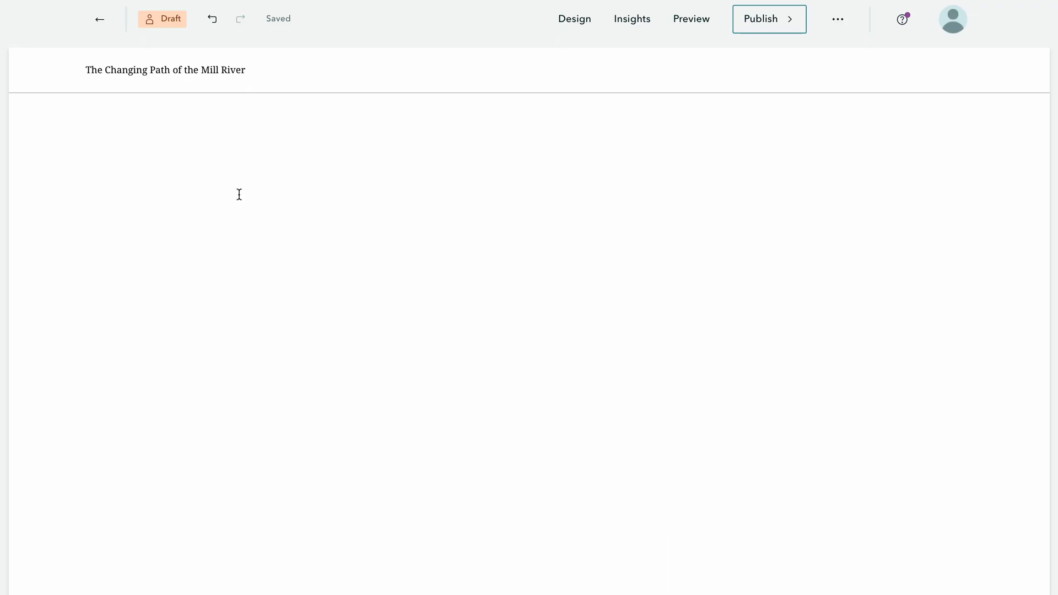
click(212, 197)
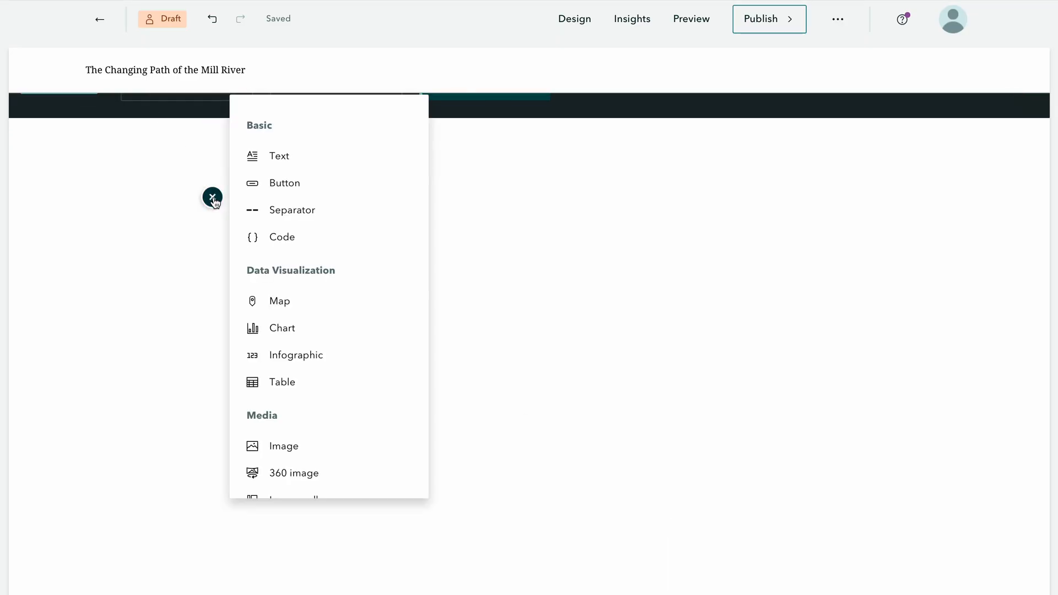
scroll(322, 392, down, 5)
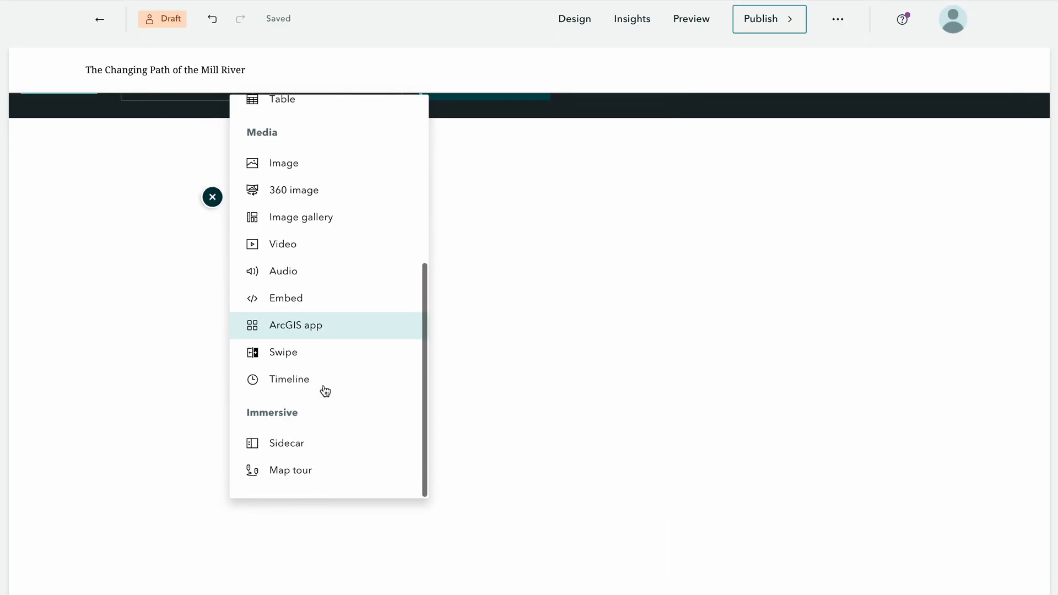
click(311, 473)
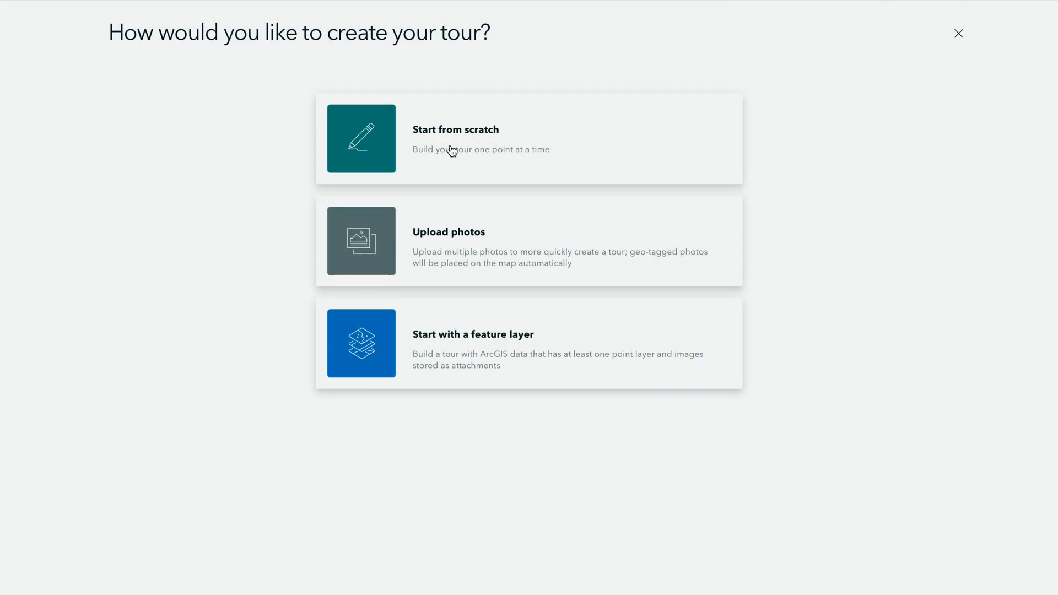
click(454, 148)
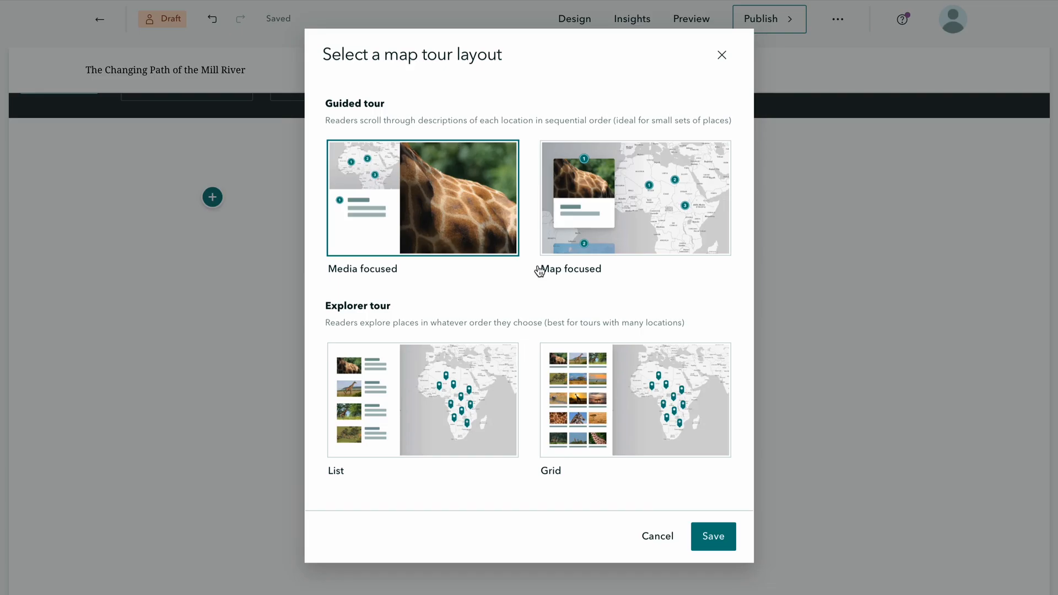
click(580, 413)
click(413, 406)
click(718, 547)
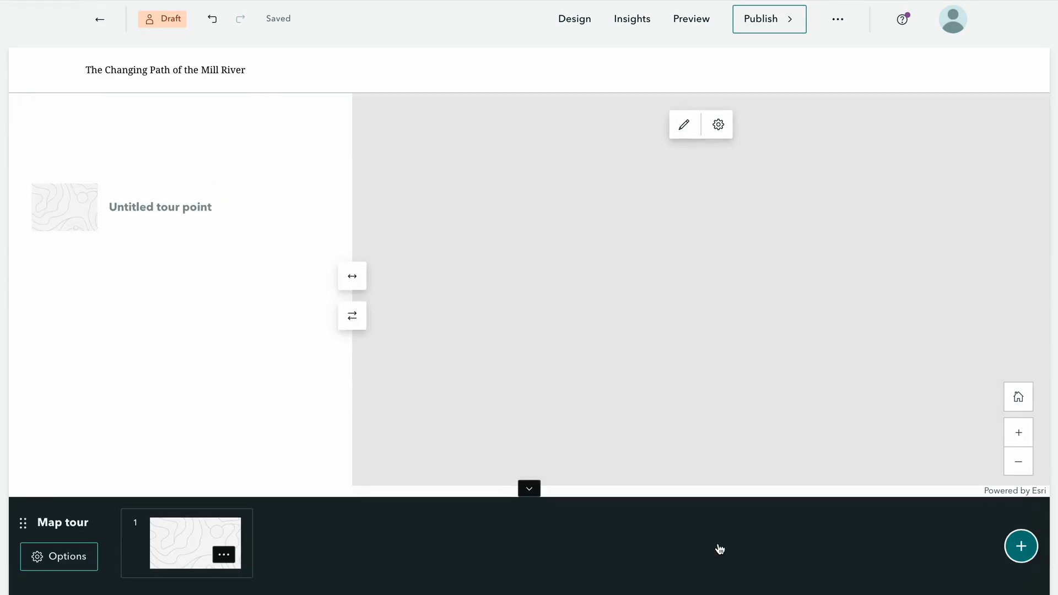
Step: Replace the new tour's basemap with the "Mill River StoryMap - Intersecting History" web map from My Content and save the map appearance
click(692, 132)
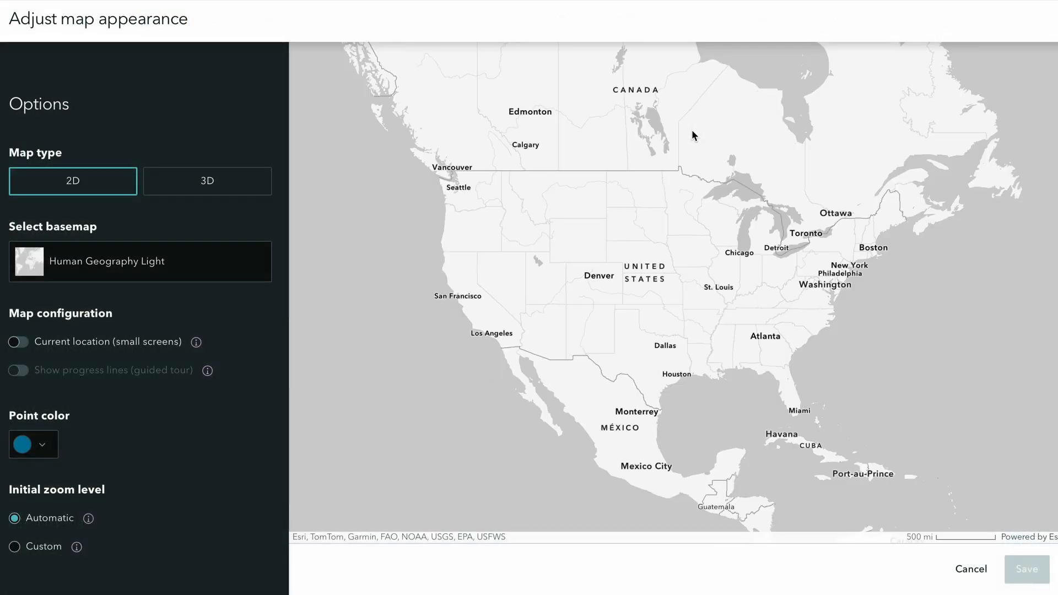
click(167, 258)
click(336, 418)
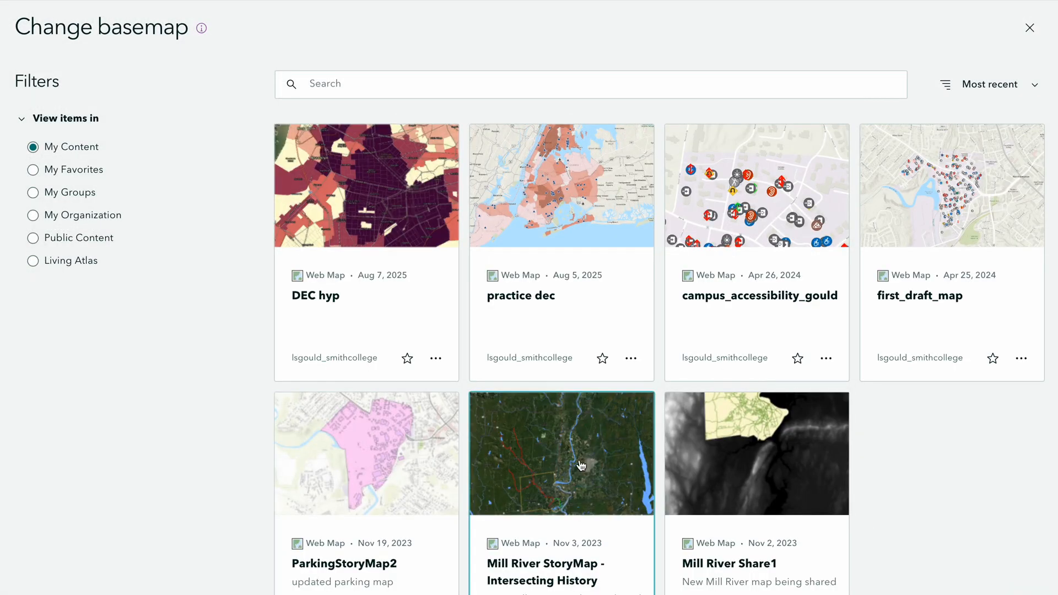
click(573, 469)
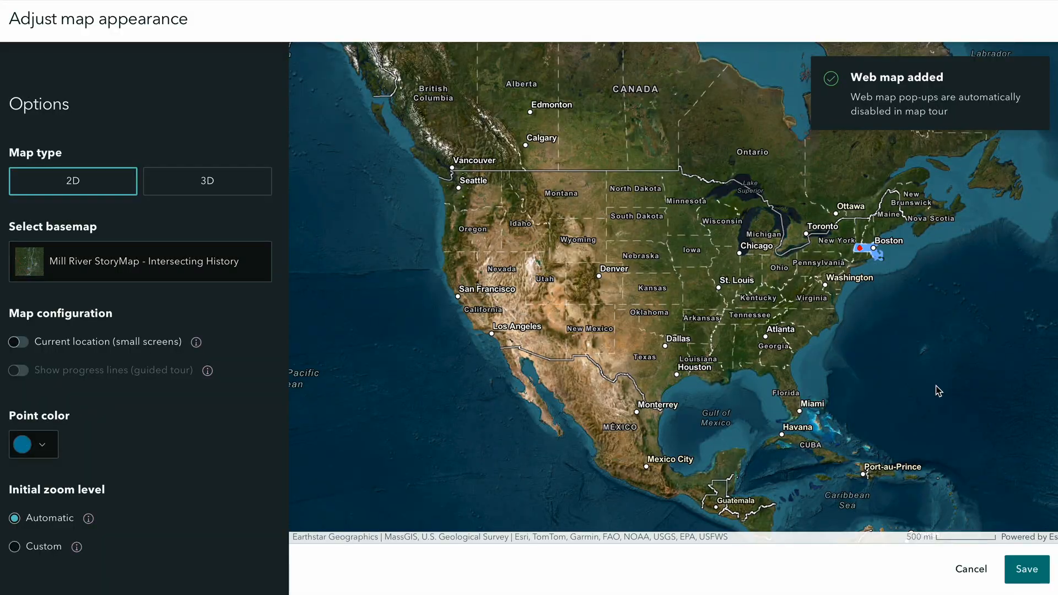
click(1028, 572)
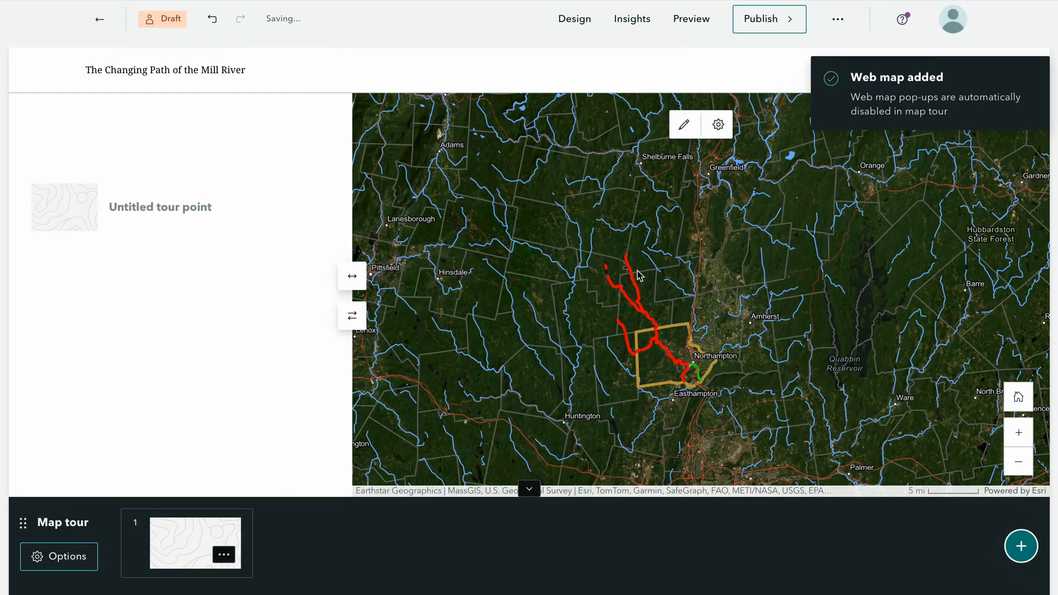
Step: Set the first tour point's location on the Connecticut River oxbow south of Northampton, using the current zoom level, and save it
drag(638, 272, 587, 252)
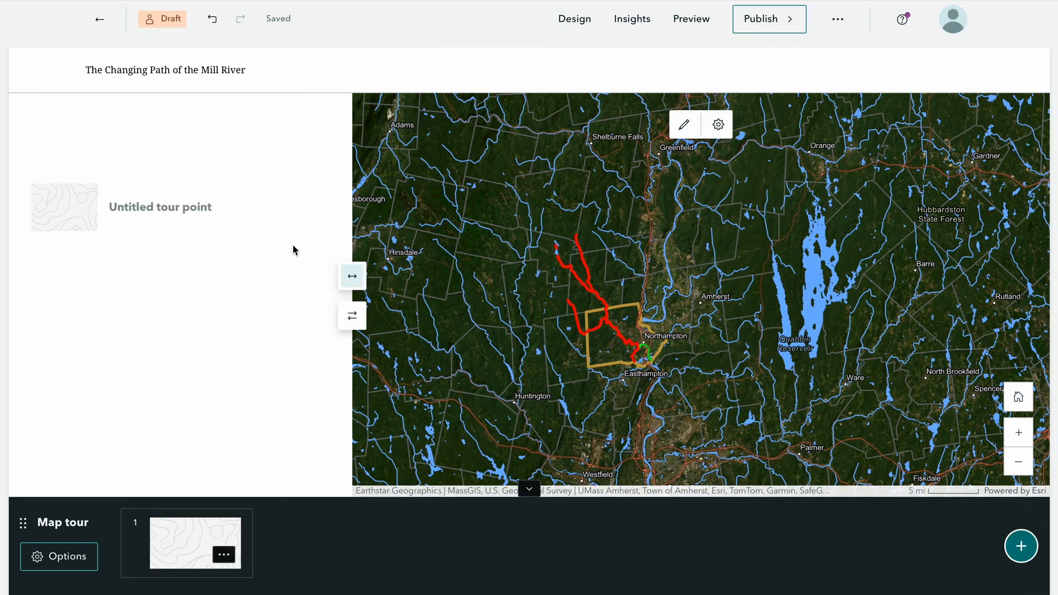
click(192, 212)
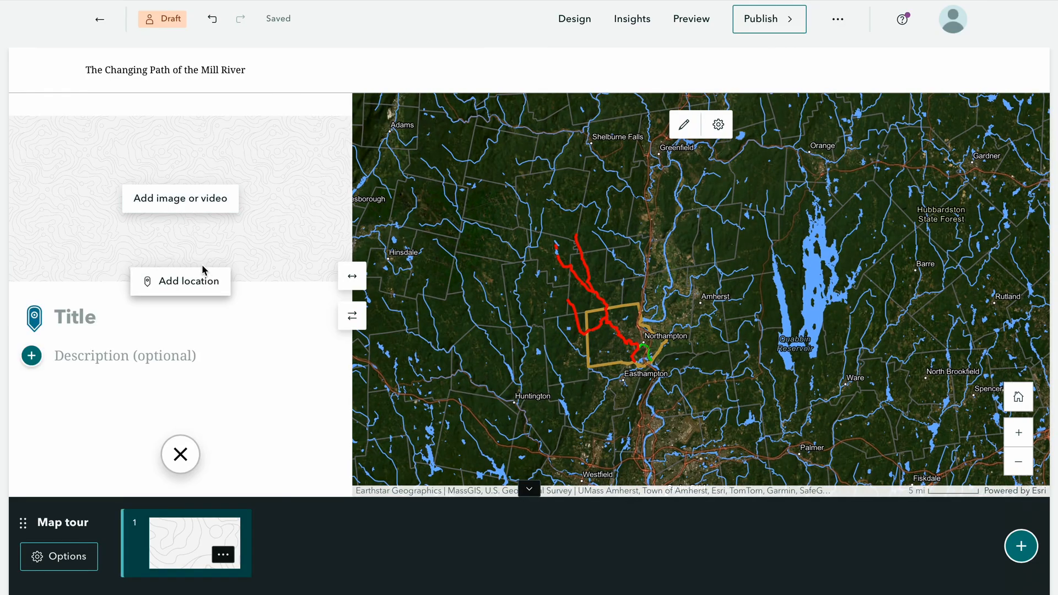
click(203, 280)
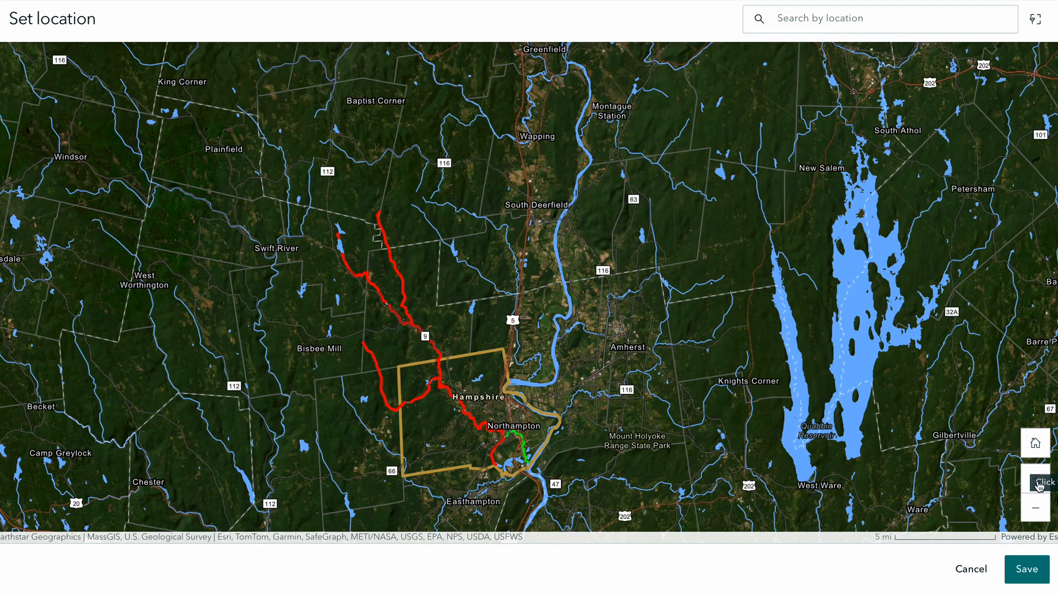
click(1038, 484)
click(1038, 484)
drag(568, 469, 635, 133)
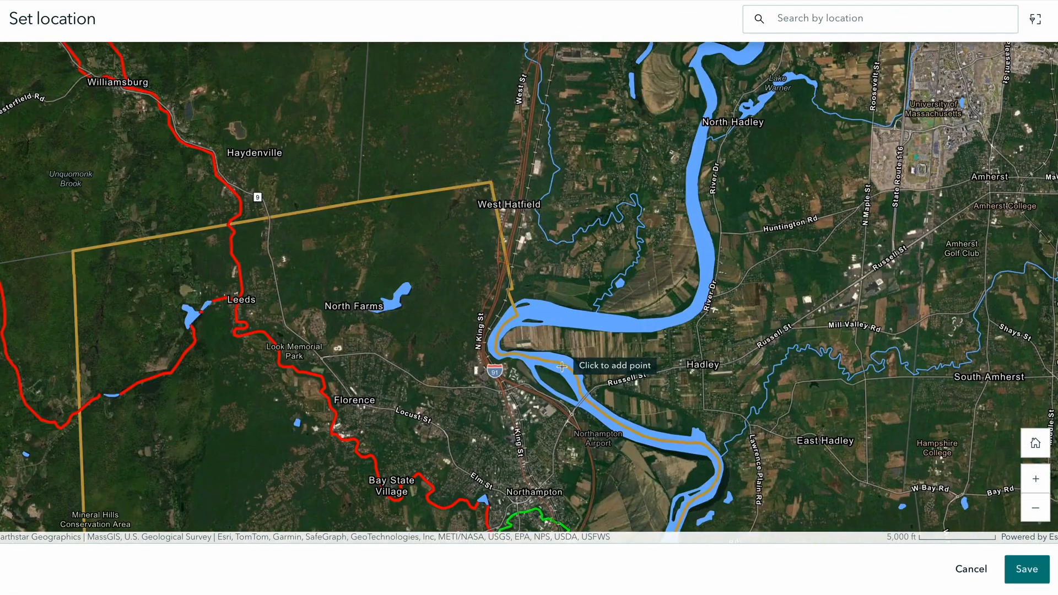
drag(635, 382, 683, 77)
click(555, 361)
click(863, 488)
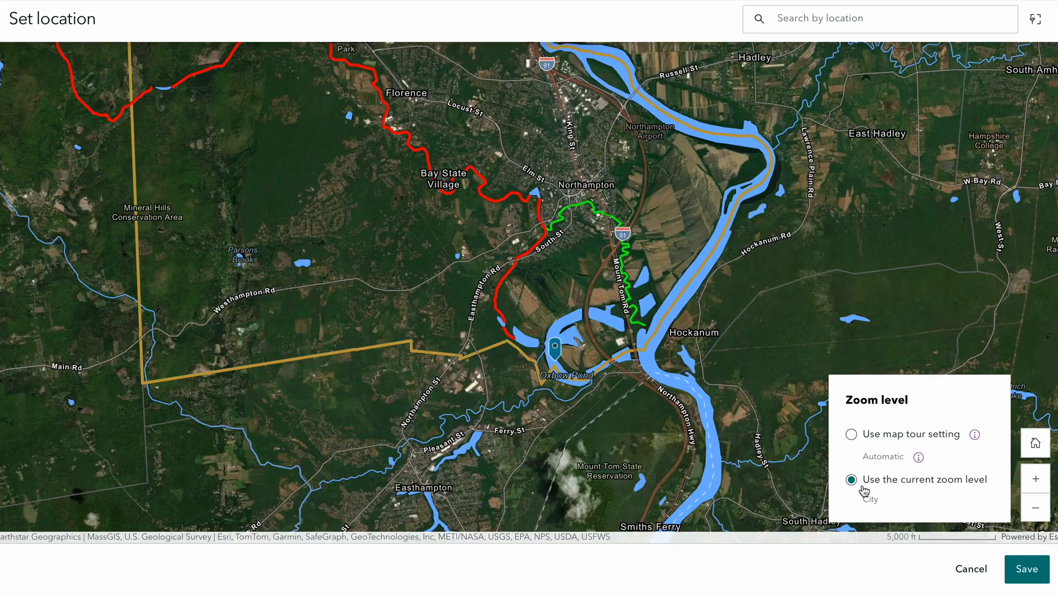
click(1025, 573)
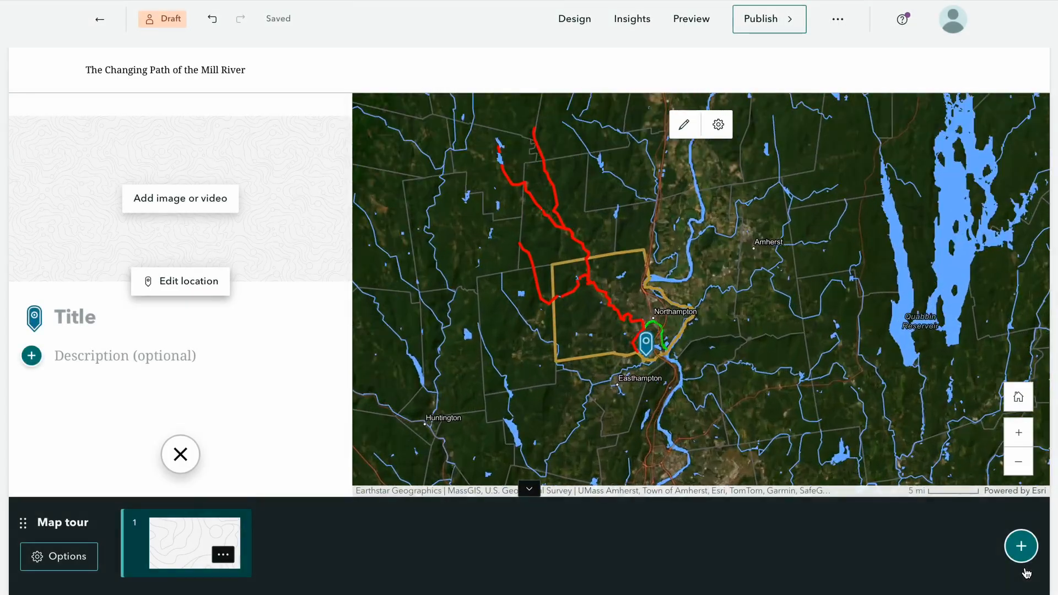
Step: Title the first place "Connecticut River Oxbow" and describe Thomas Cole's 1836 painting, with a second paragraph starting "In 1840, floodwaters burst over the narrowest part"
text(Connecticut River Oxbow)
click(99, 288)
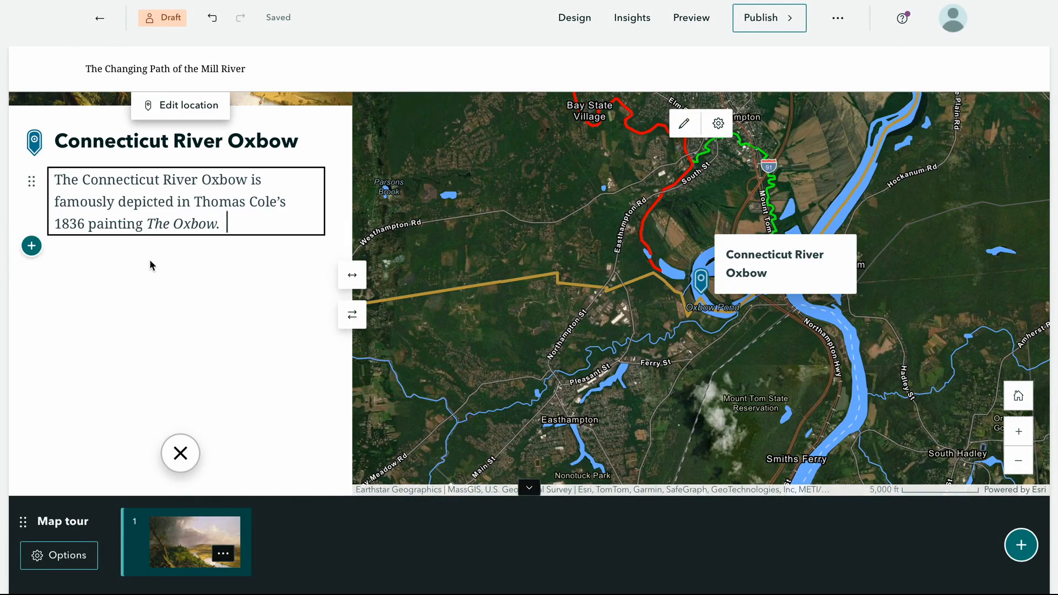
click(32, 247)
click(113, 268)
text(In 1840, floodwaters burst over the narrowest part of the bend and started to separate it off from the rest of the river. Various infrastructure, including Interstate 91, further cut it off. Today, it is only connected to the Connecticut River by a small channel at the South end.)
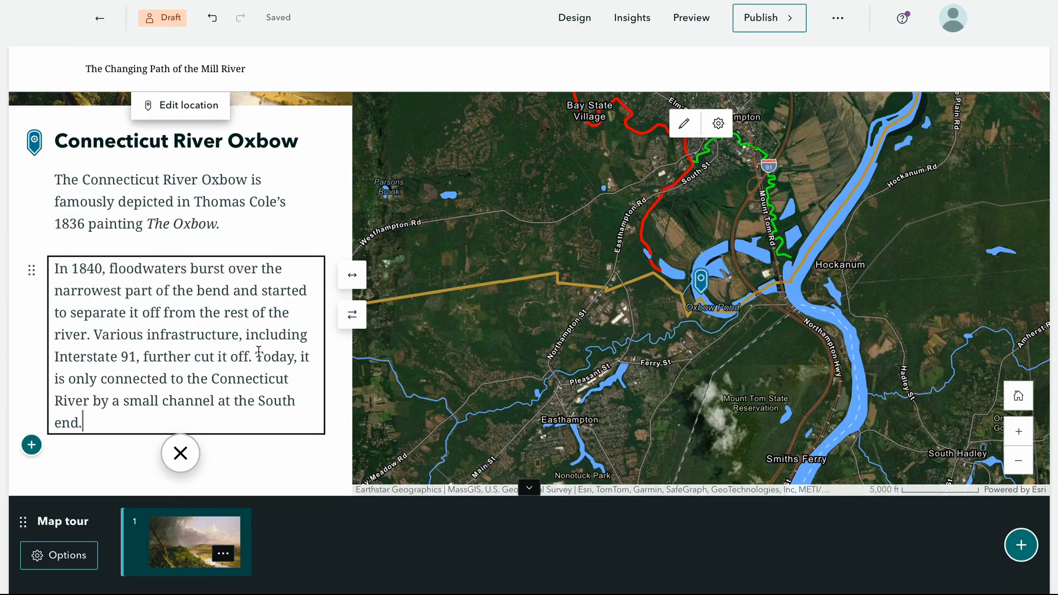
click(280, 473)
scroll(281, 469, down, 3)
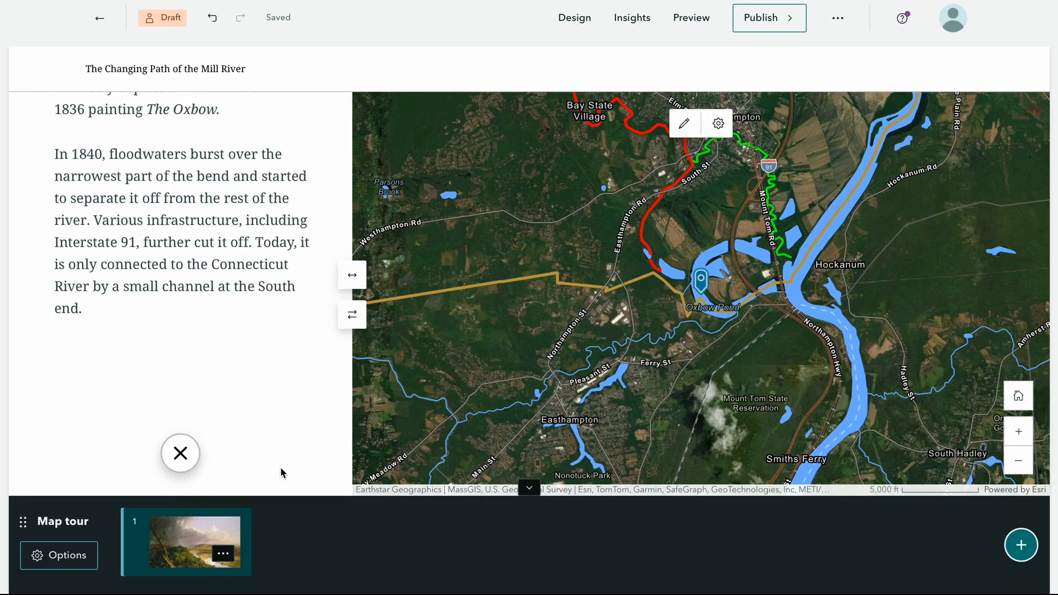
Step: Add a second tour place and save its location on Paradise Pond in Northampton with the current zoom level
click(1026, 562)
click(200, 286)
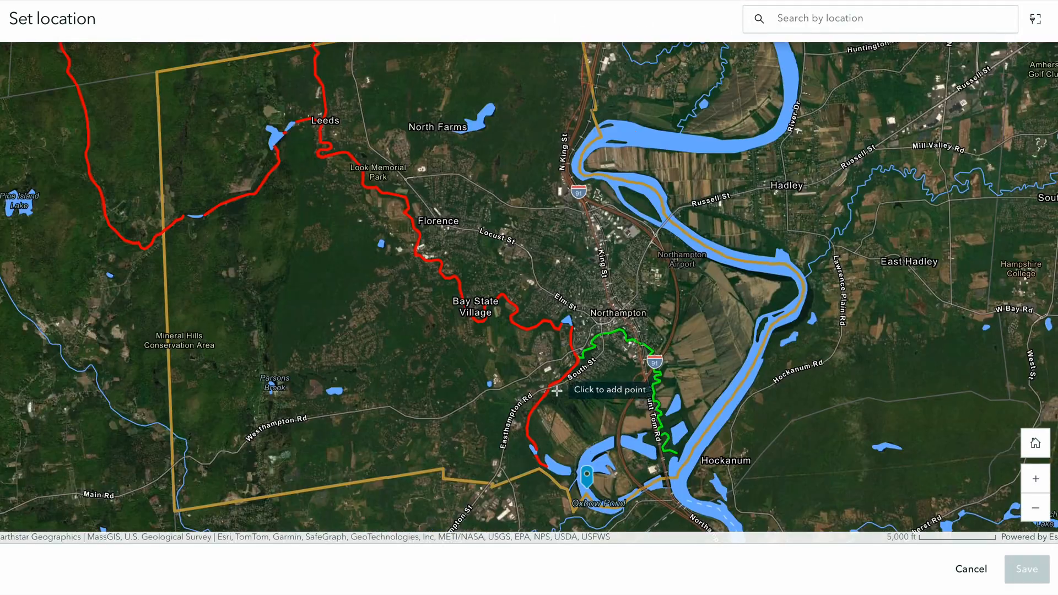
click(1035, 479)
click(1035, 479)
click(1035, 479)
drag(784, 363, 726, 323)
click(623, 376)
click(926, 480)
drag(694, 409, 656, 303)
click(1027, 571)
Step: Title the second place "Paradise Pond" and describe its late-1600s dam origins and its location within Smith College campus
text(Paradise Pond)
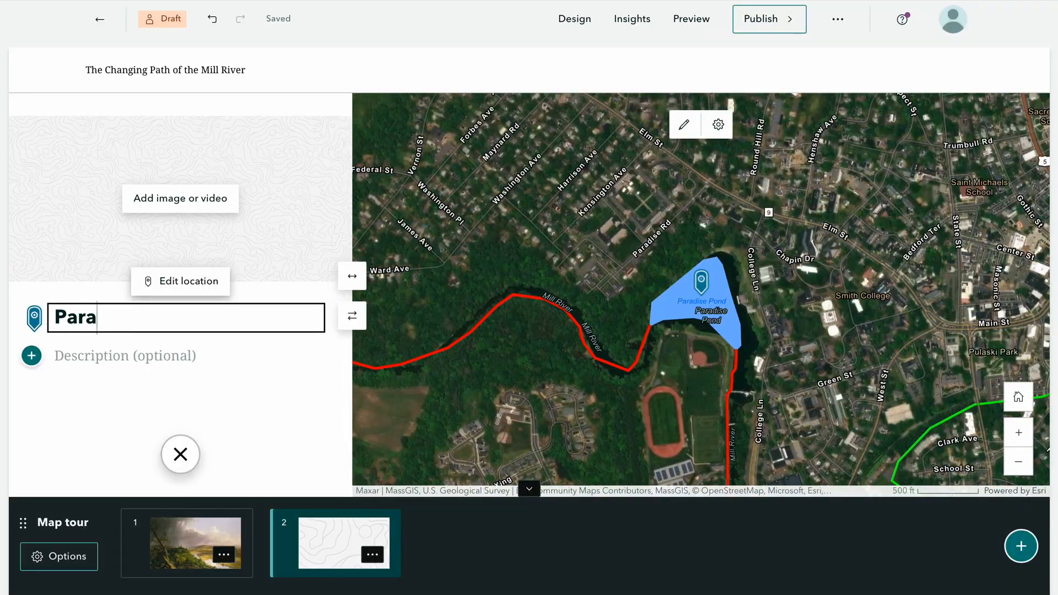
click(85, 207)
text(Paradise pond has origins going back to the late 1600s, when a dam was first constructed on the site to harness the river. Now, it is located within Smith College campus.)
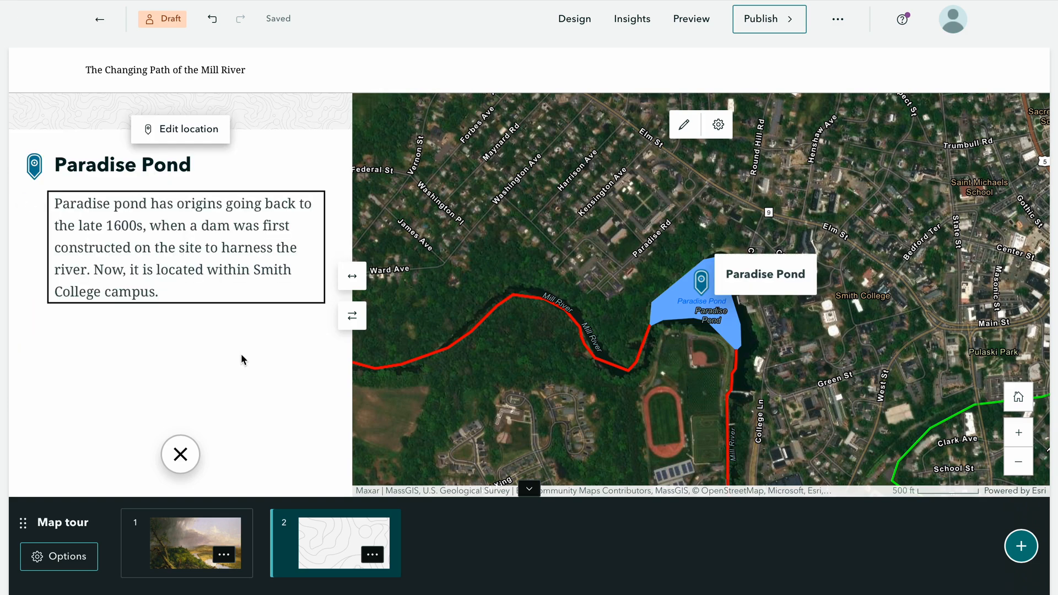
Step: Add the photo of the pond with the wooden bench to the Paradise Pond place
click(242, 358)
scroll(240, 358, up, 4)
click(213, 251)
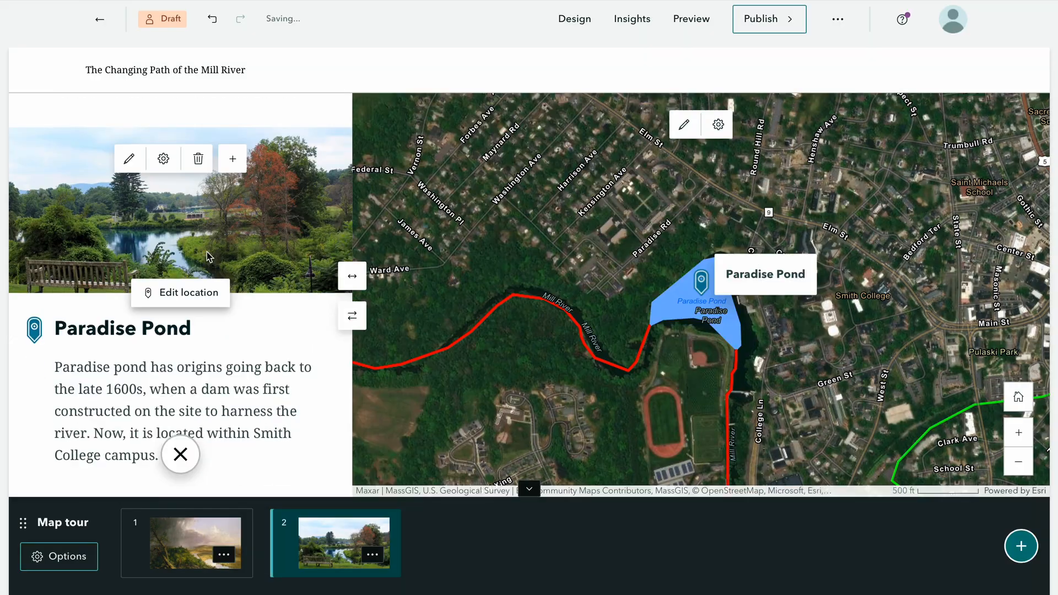
scroll(208, 257, down, 1)
Step: Add a third tour place and save its location on Hulbert's Pond with the current zoom level
click(1021, 476)
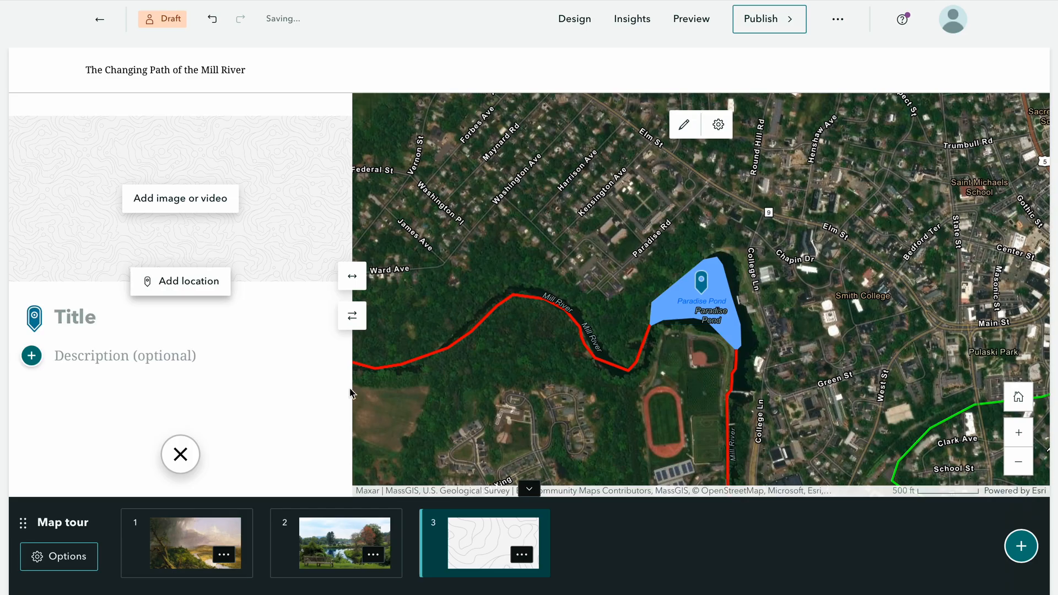
click(177, 280)
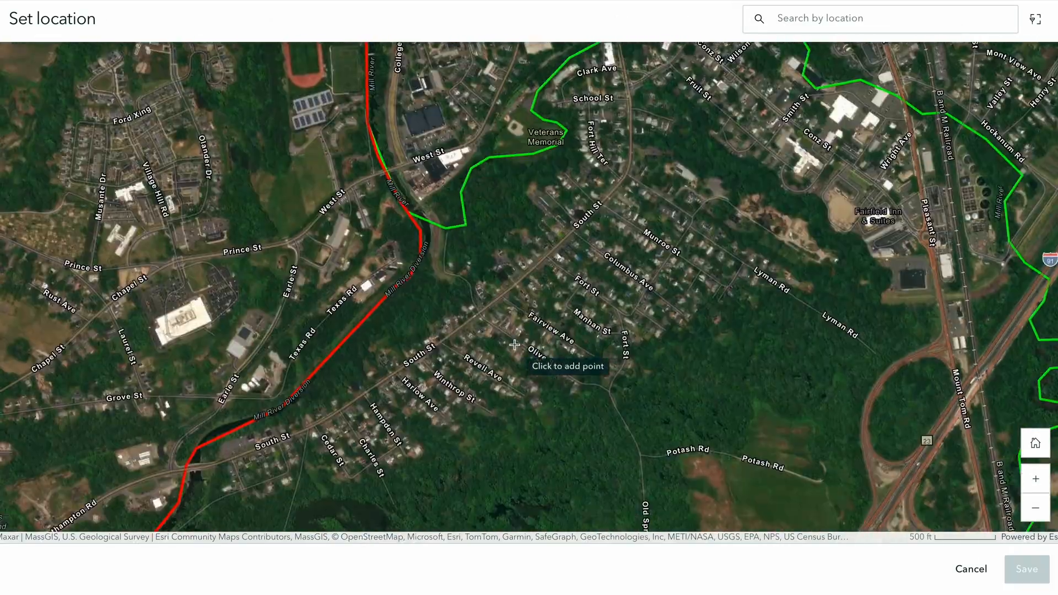
click(538, 363)
click(855, 479)
click(1027, 569)
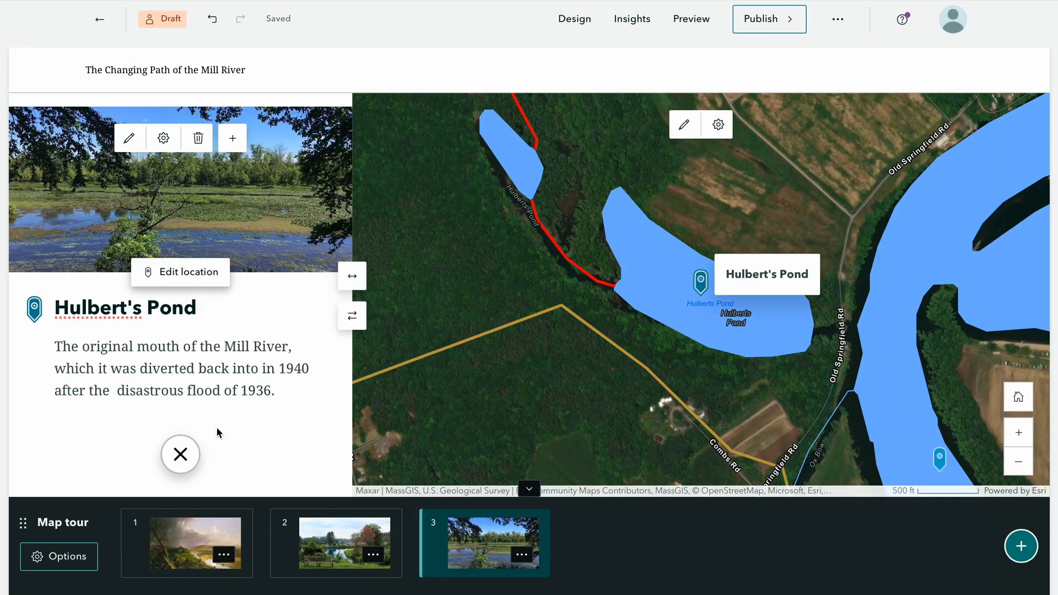
Step: Collapse the tour's place thumbnails, then open the Connecticut River Oxbow entry, read through it and close it
click(526, 488)
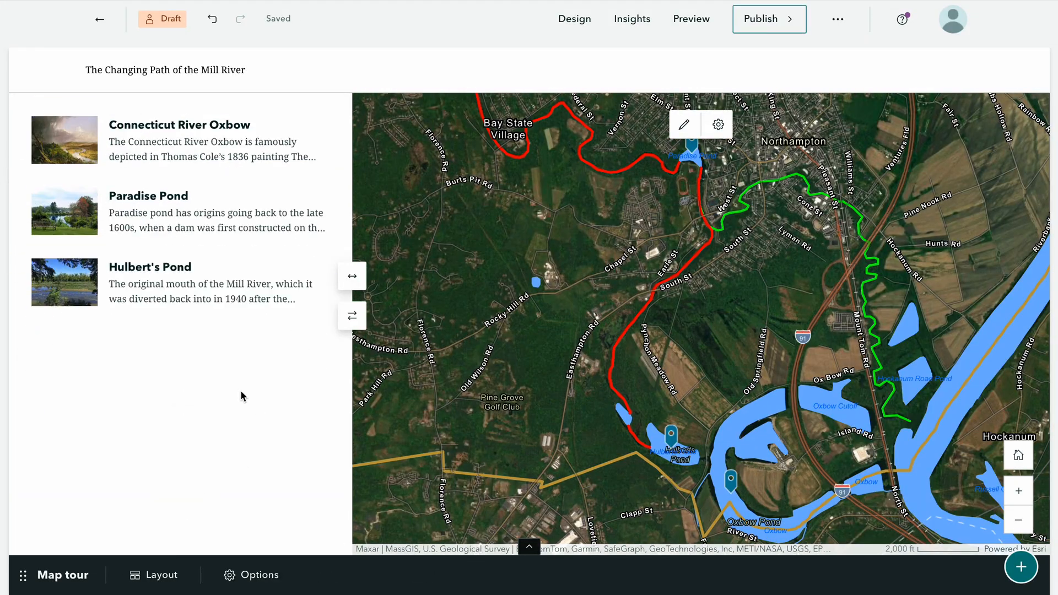
drag(603, 340, 507, 362)
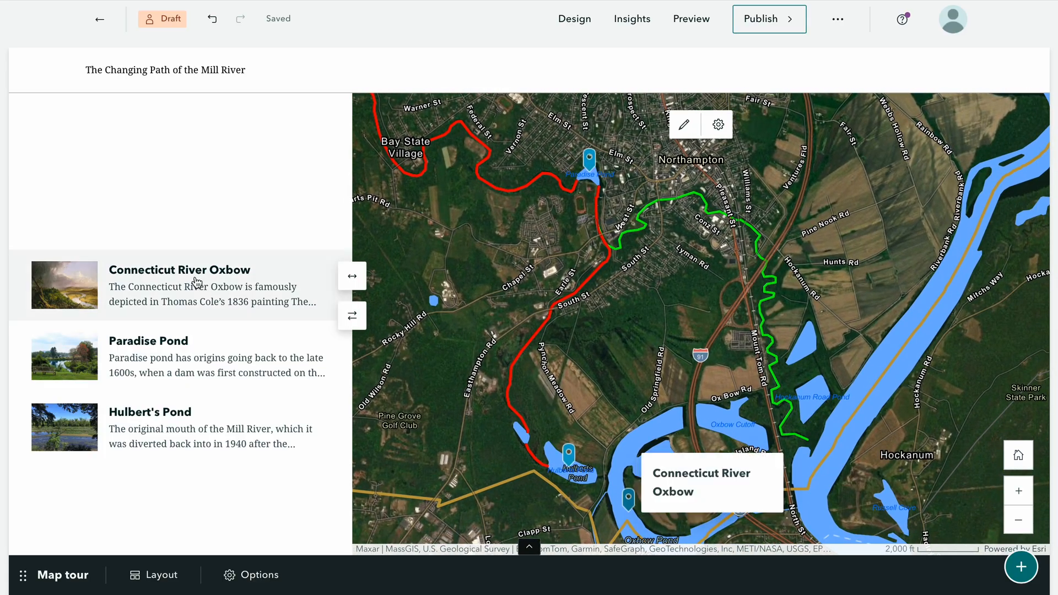
click(192, 282)
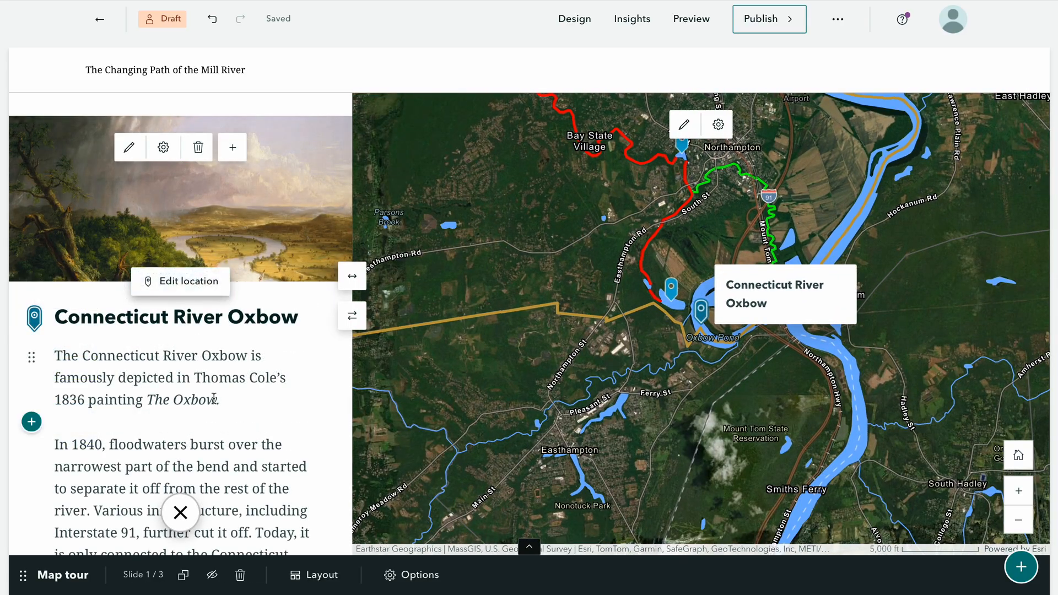
scroll(213, 398, down, 2)
scroll(214, 398, down, 1)
scroll(213, 397, up, 3)
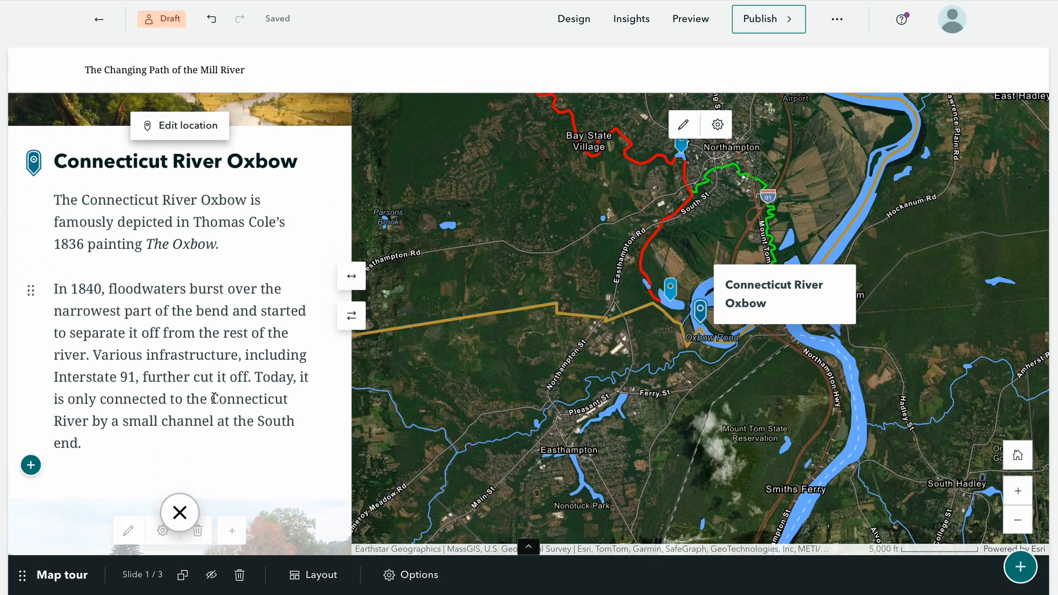
scroll(214, 398, up, 1)
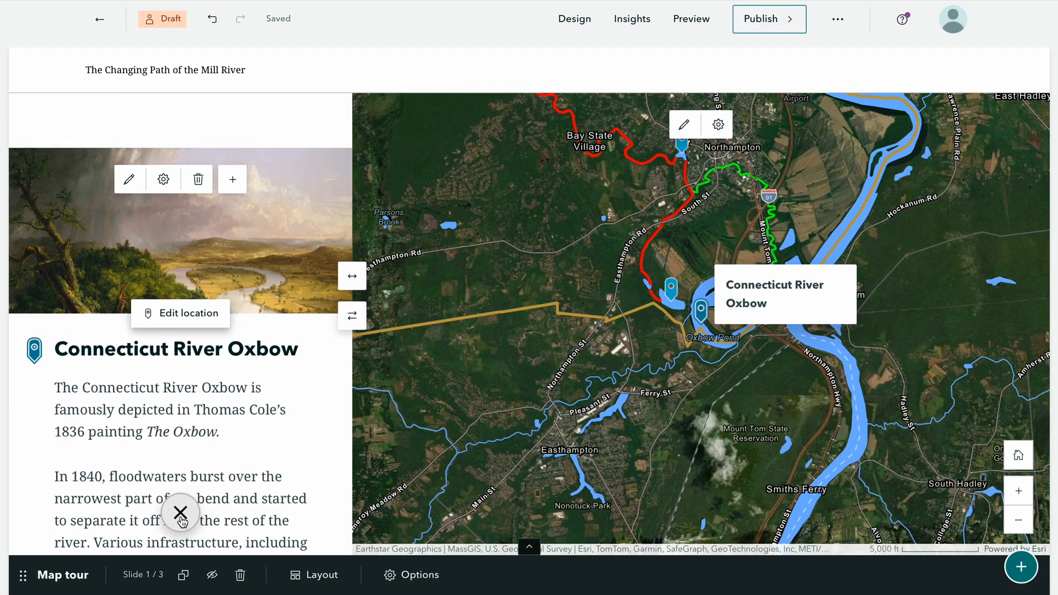
click(181, 514)
Step: Open and close the Paradise Pond and Hulbert's Pond entries to check their photos, text and map views
click(150, 292)
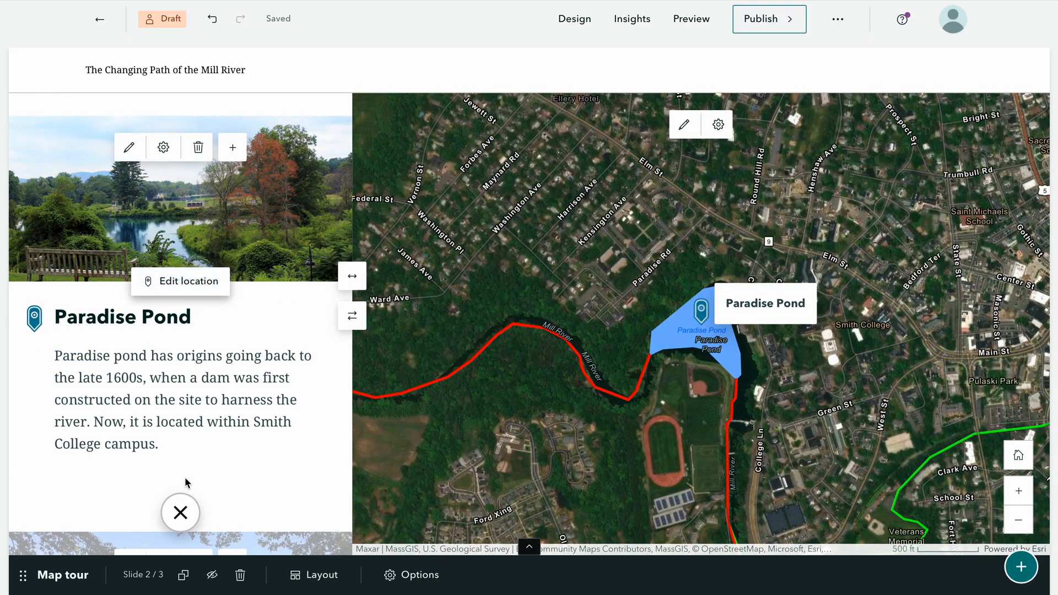
click(183, 516)
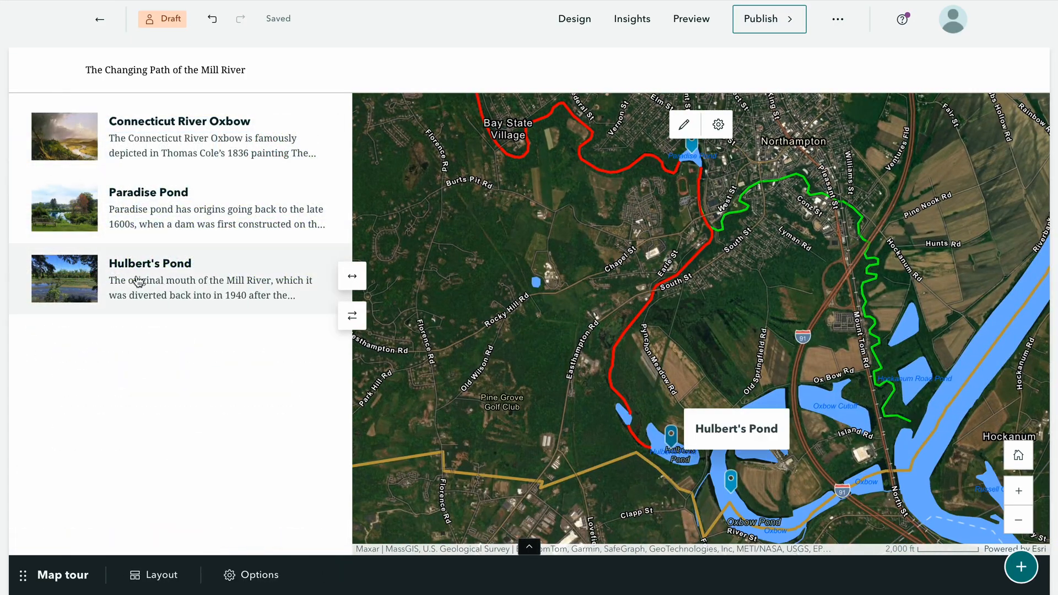
click(135, 281)
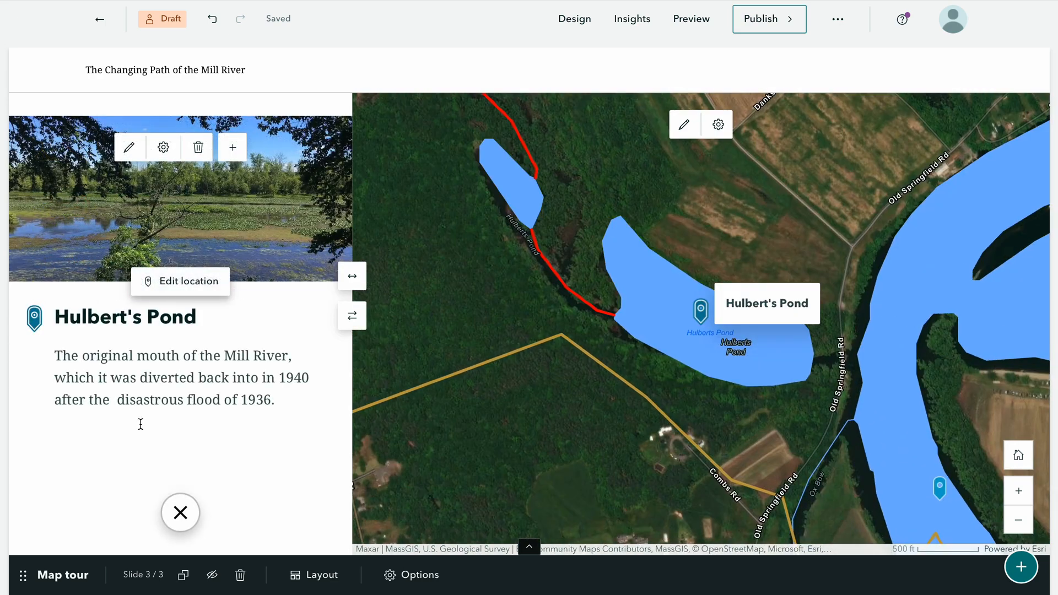
click(181, 513)
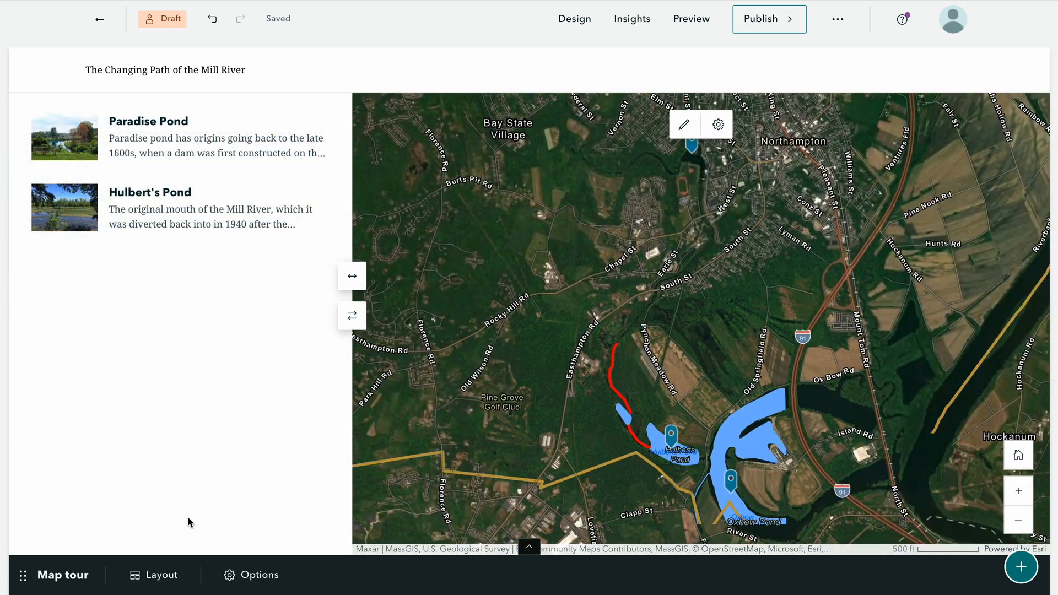
Step: Switch the map tour to the Explorer tour Grid layout and check how the Connecticut River Oxbow place opens
click(155, 587)
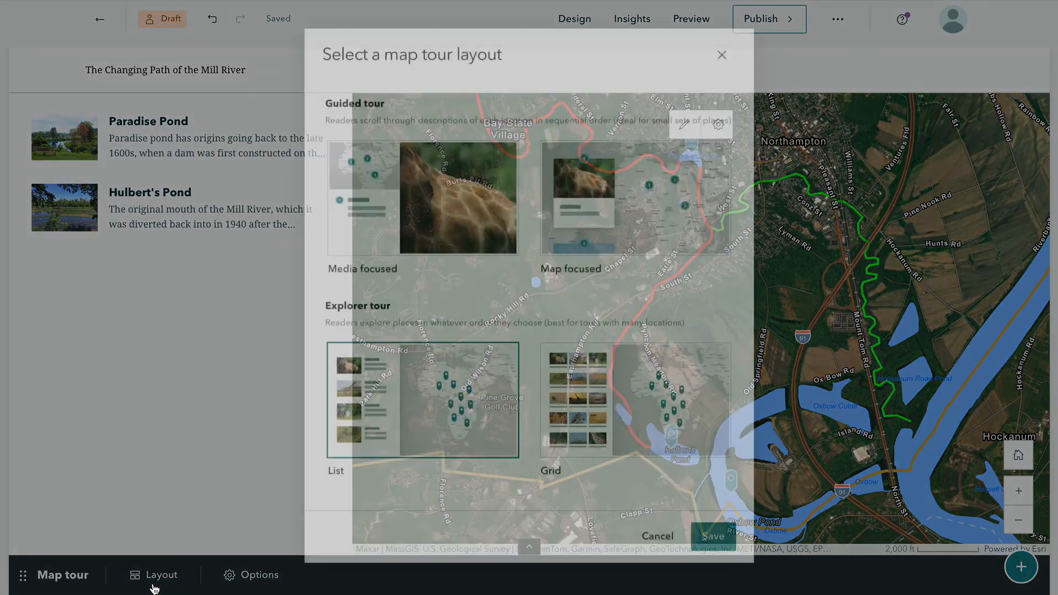
click(572, 413)
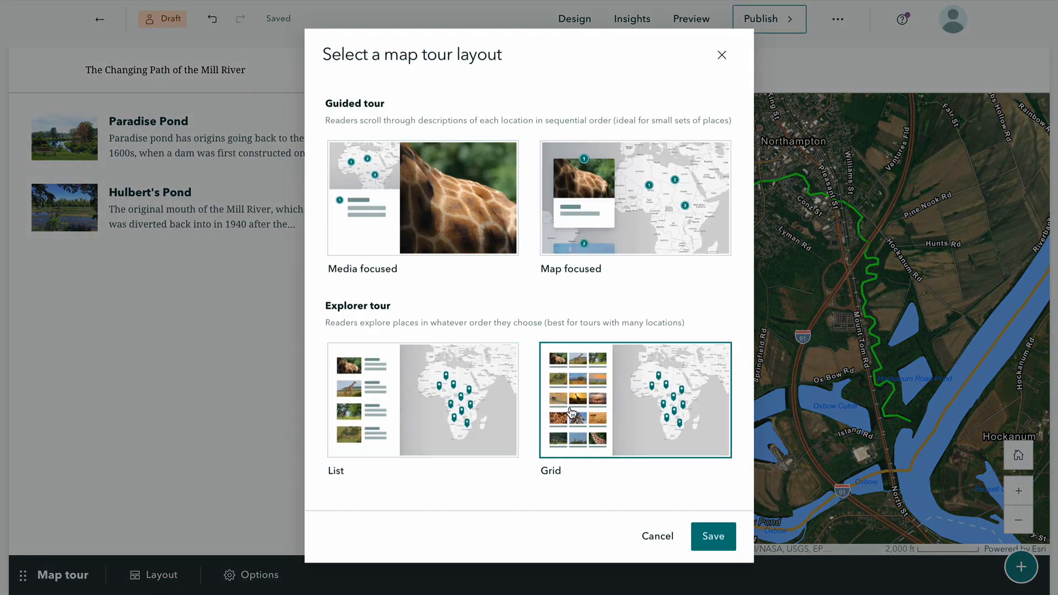
click(716, 539)
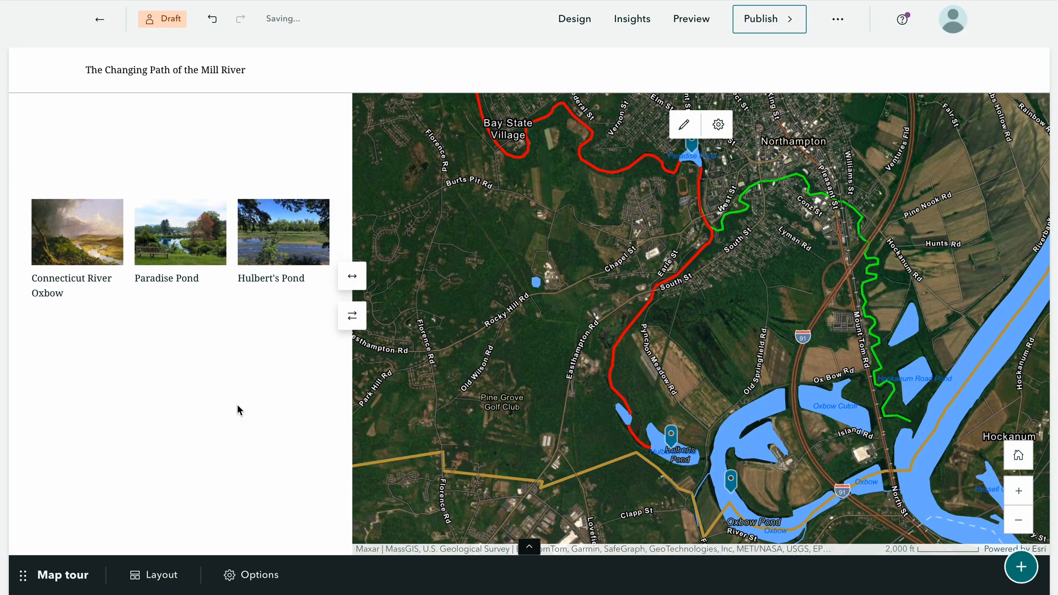
click(92, 258)
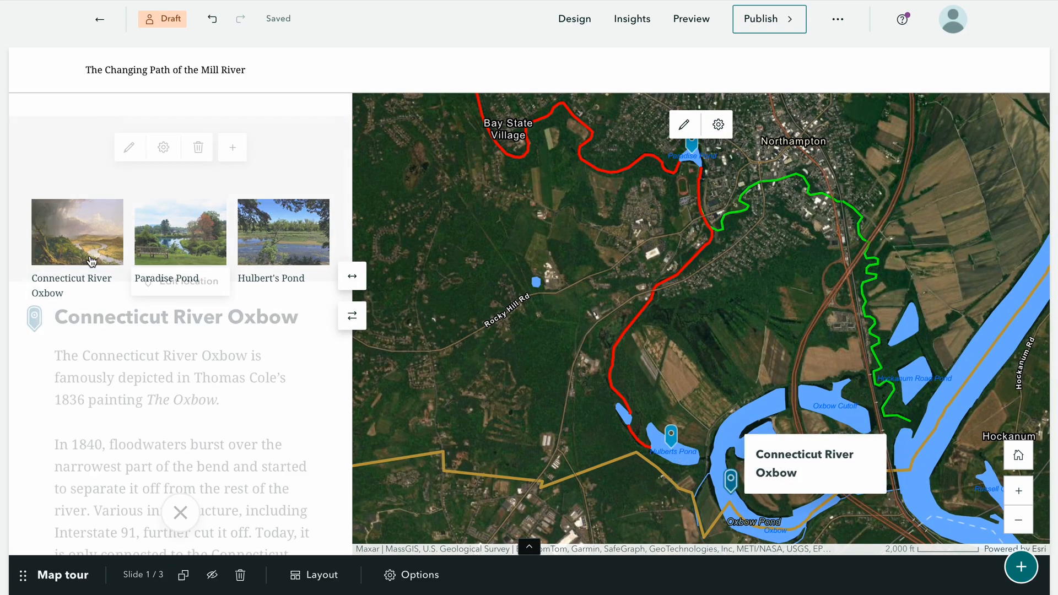
click(181, 512)
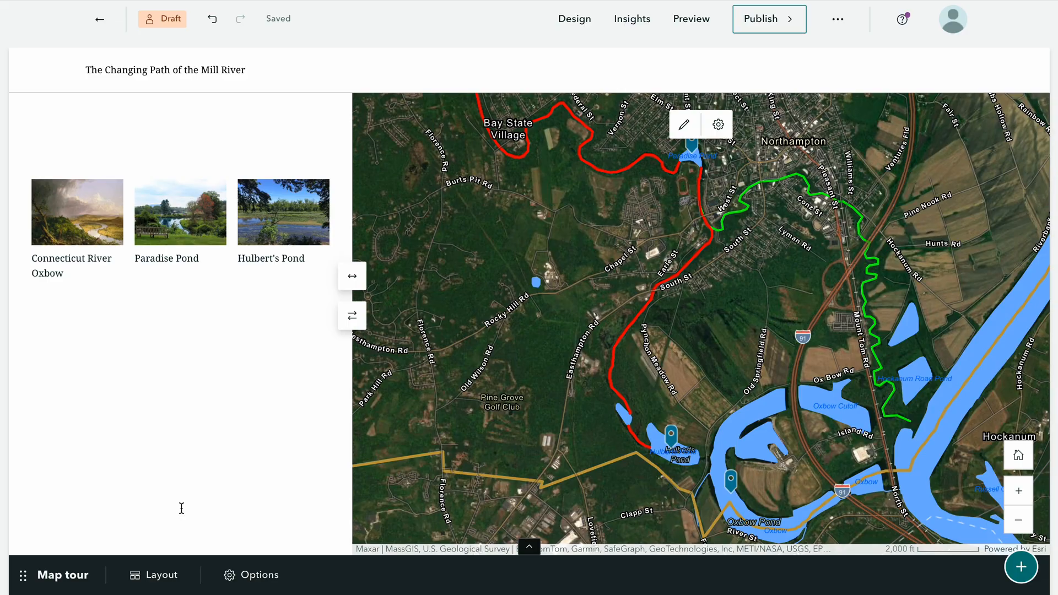
Step: Change the map tour to the Guided tour Media focused layout and look through its places
click(155, 576)
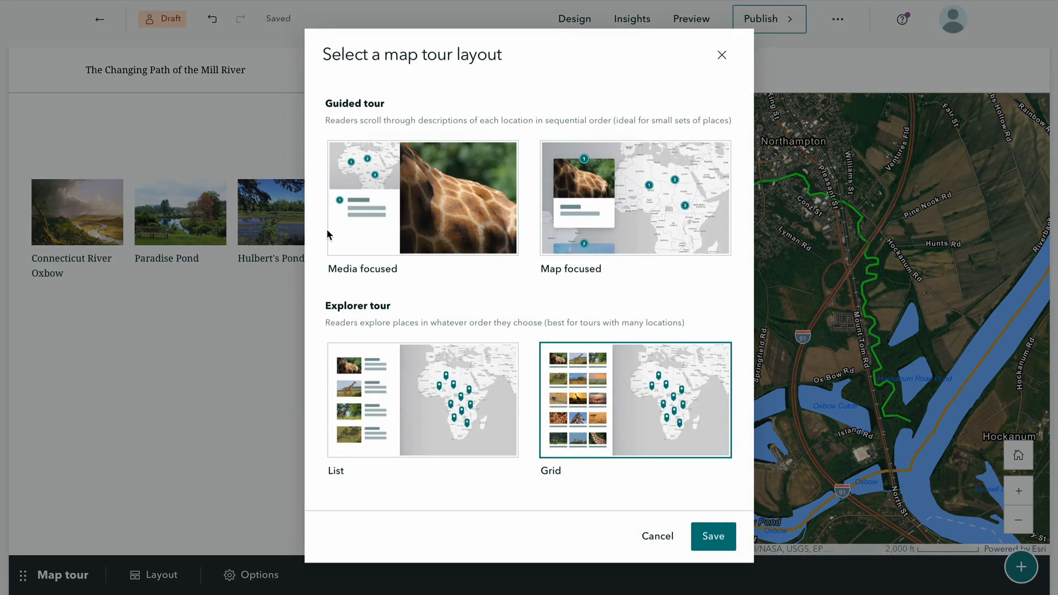
click(401, 196)
click(714, 543)
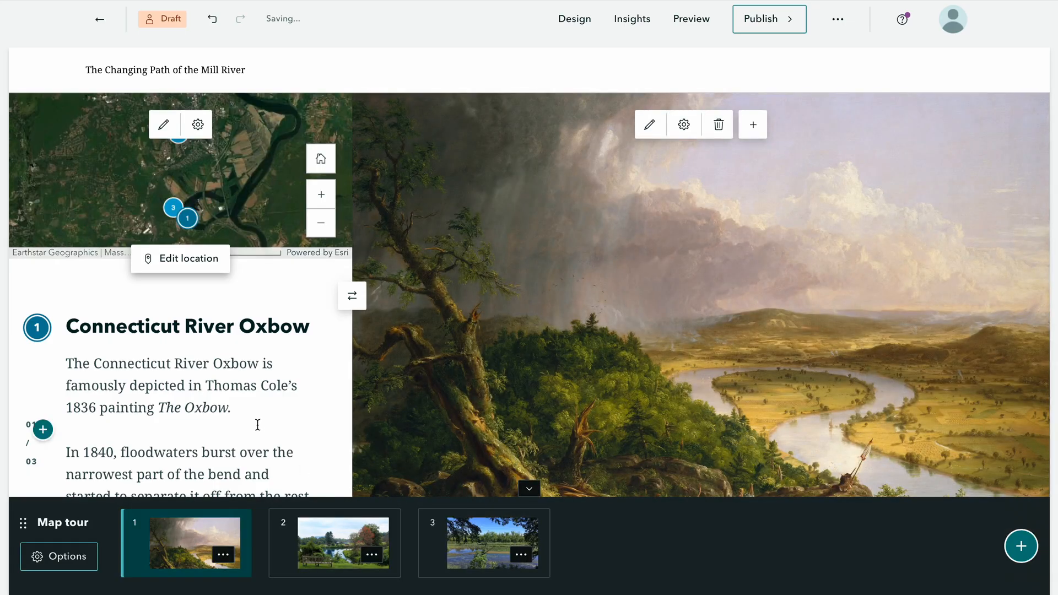
scroll(257, 424, down, 3)
scroll(257, 424, down, 5)
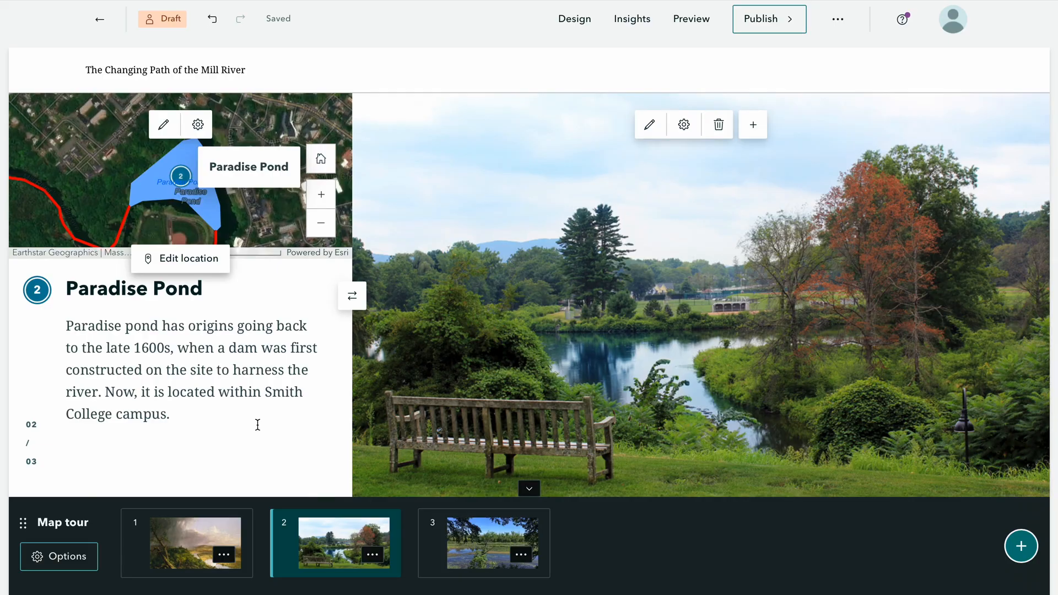
scroll(257, 424, down, 2)
scroll(257, 424, down, 2)
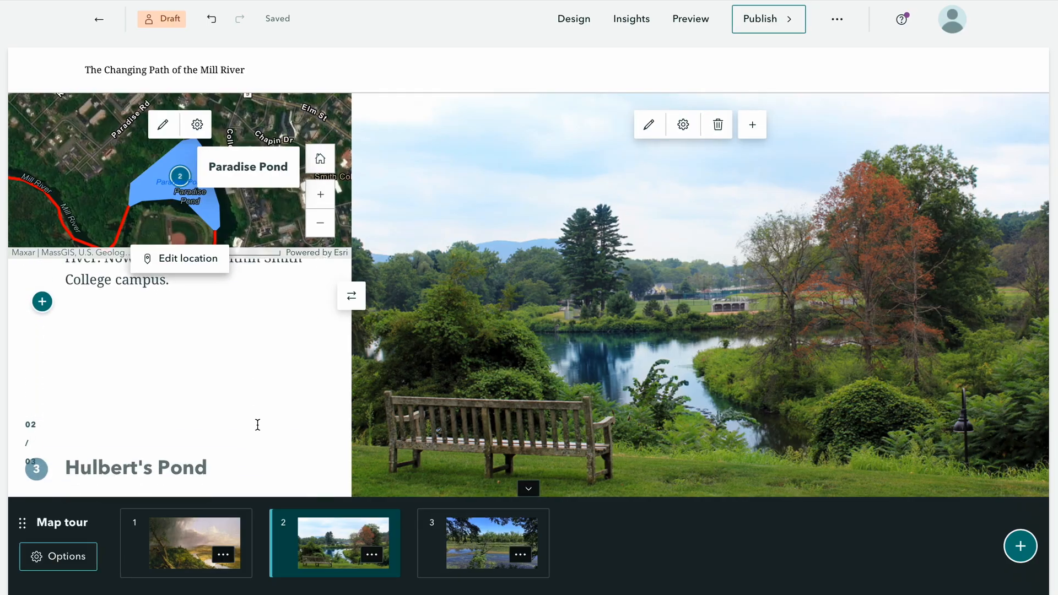
scroll(257, 425, down, 2)
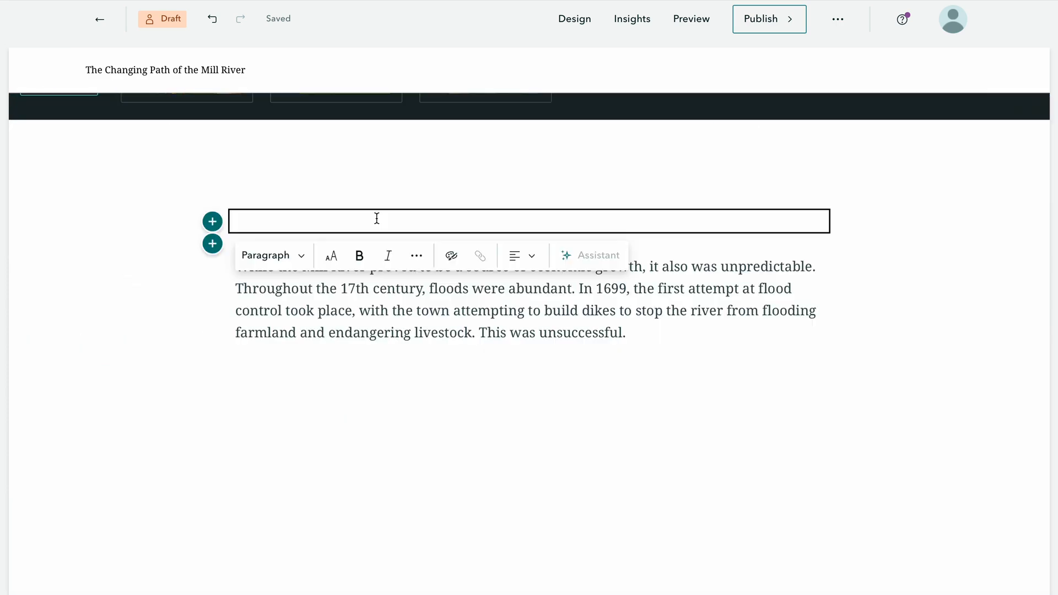
Step: Add the title "A Turbulent History" above the flood paragraph and format it as a heading
text(A Turb)
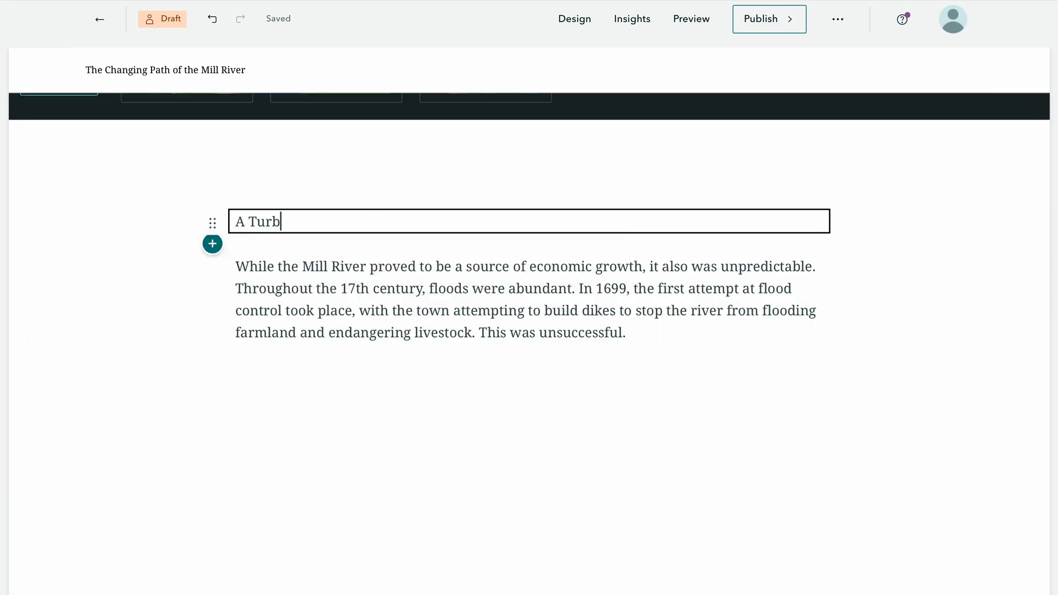
text(ulent History)
drag(414, 232, 184, 213)
click(165, 253)
click(168, 315)
click(413, 421)
scroll(413, 422, down, 2)
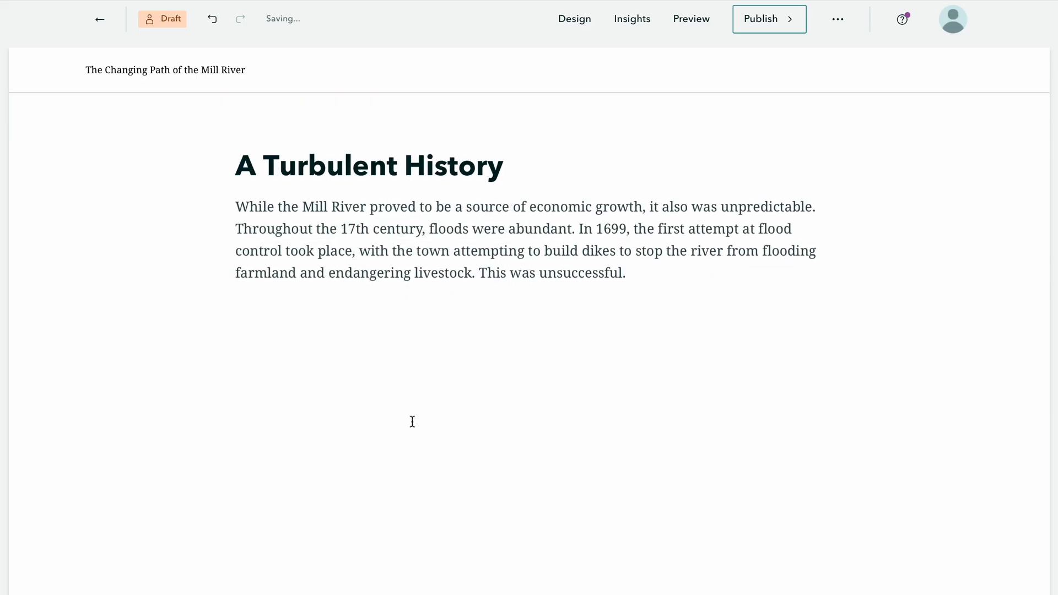
Step: Insert the historic Mill River flood photo below the paragraph and set it to the large width
click(213, 294)
scroll(342, 413, down, 2)
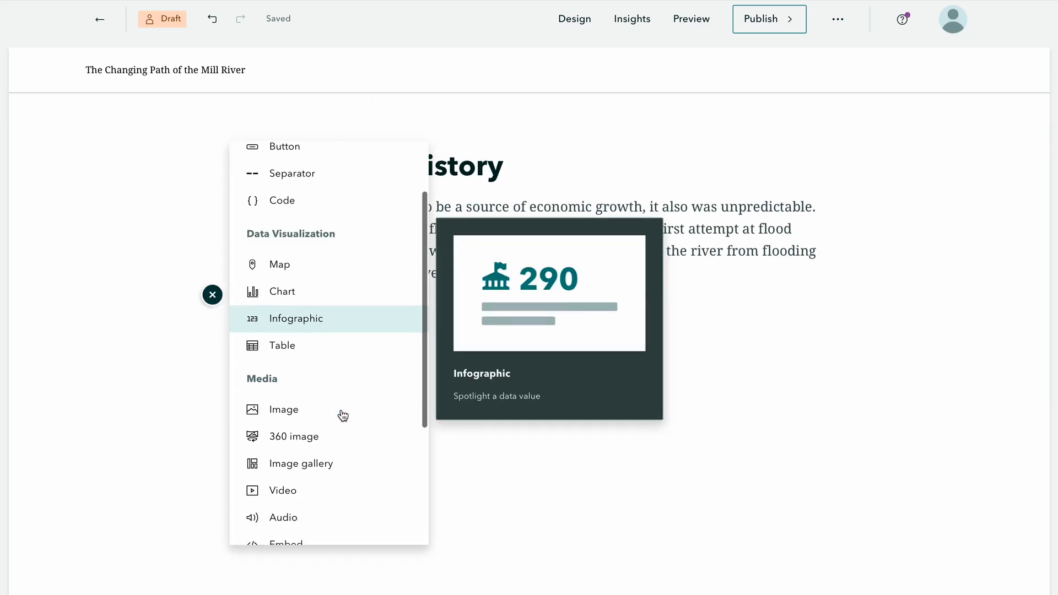
click(342, 415)
click(558, 337)
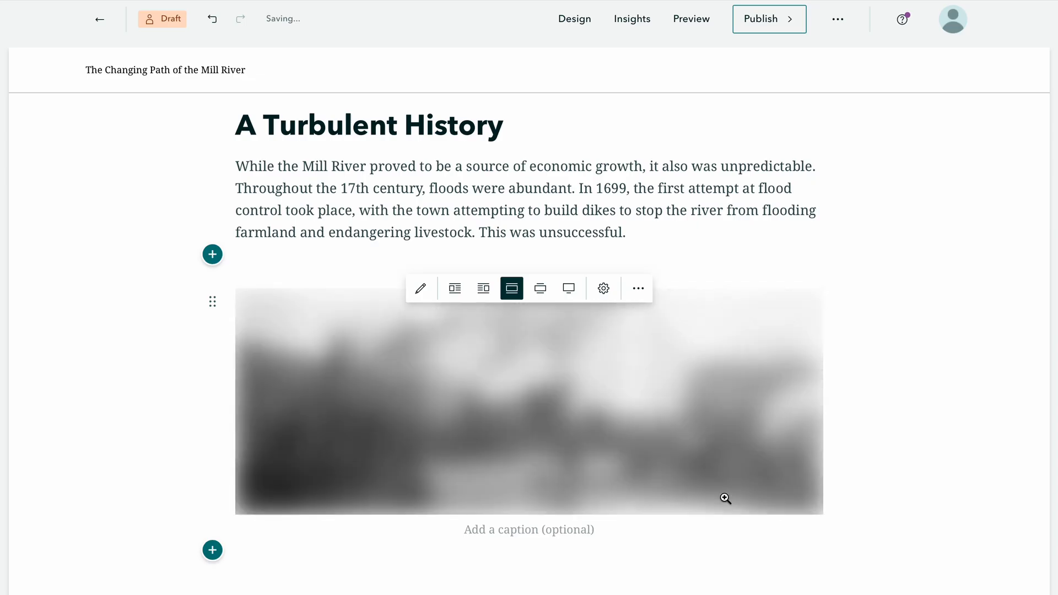
click(465, 296)
click(223, 269)
click(804, 270)
scroll(804, 309, down, 3)
Step: Caption the flood photo "Image of impacts of Mill River flooding, 17th century."
click(528, 472)
text(Image of impacts of Mill River flood)
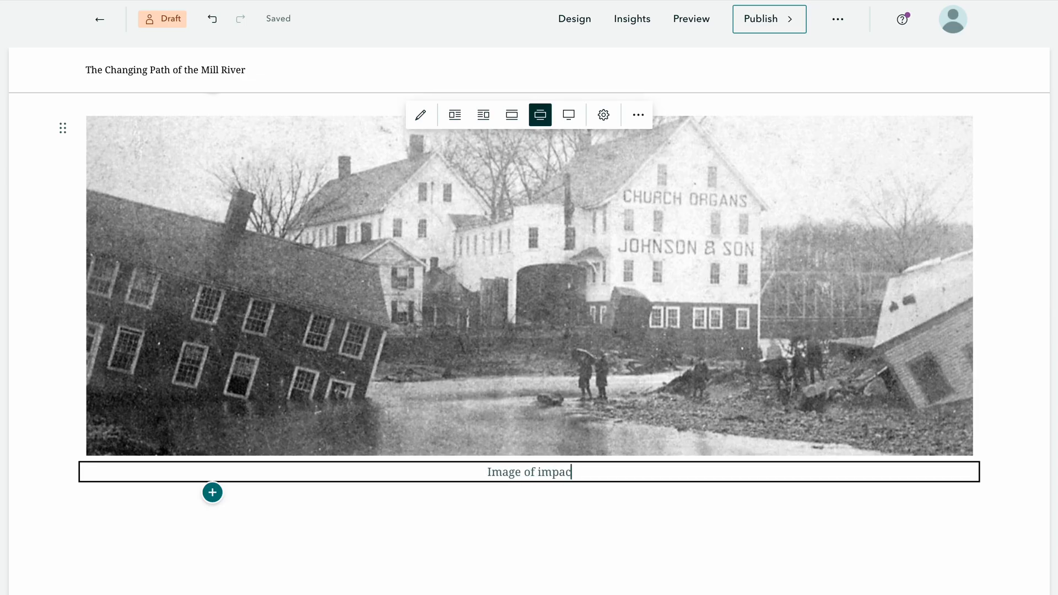
text(ing, 17th century.)
Step: Insert a timeline with the Waterfall layout below the captioned flood photo
scroll(529, 330, down, 6)
click(212, 152)
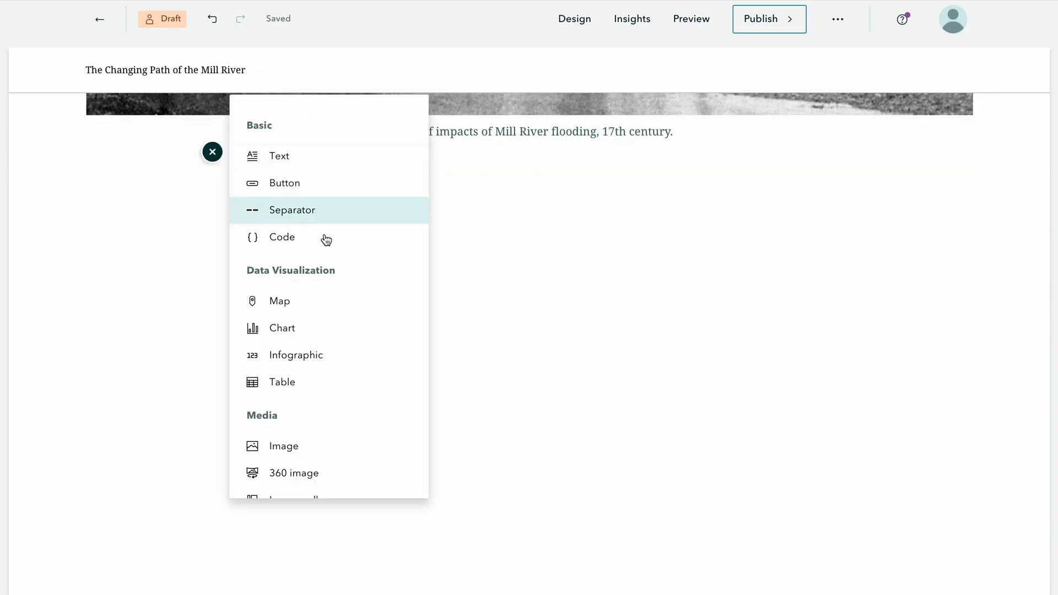
scroll(333, 375, down, 2)
mouse_move(335, 376)
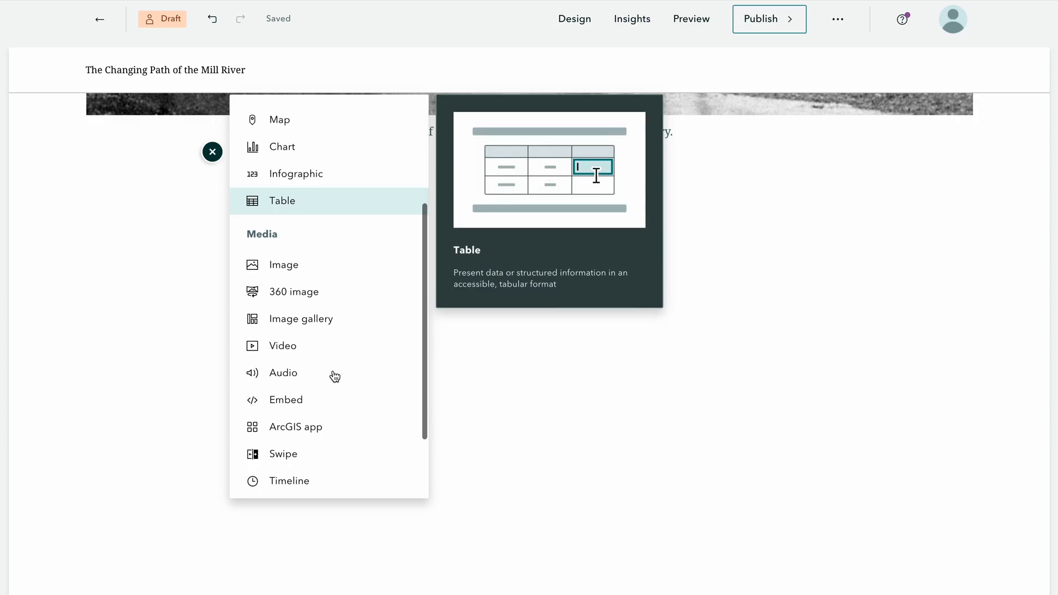
scroll(334, 376, down, 3)
click(326, 385)
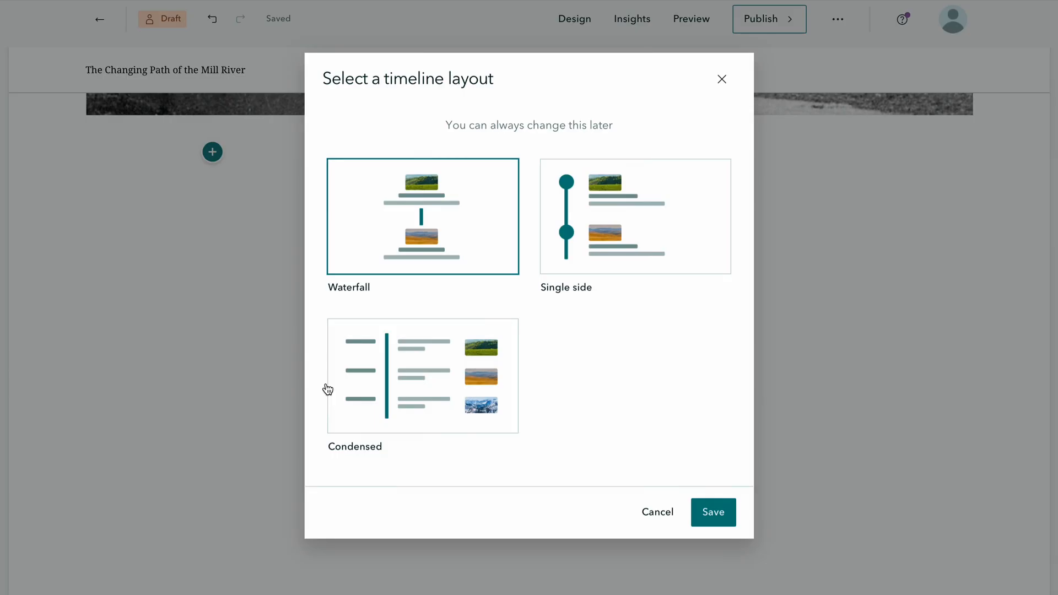
click(621, 237)
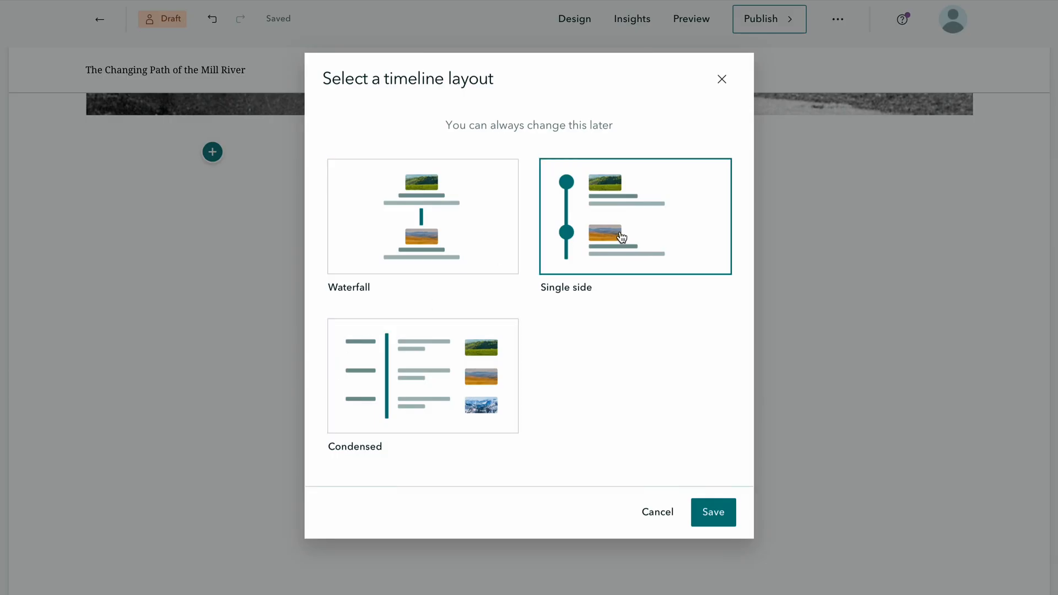
click(444, 229)
click(726, 518)
Step: Title the timeline events The Great Flood" of 1691, 1720: First Mill River Diversion, "Jefferson Flood" of 1801, Flood of 1802, and Flood of 1828
click(511, 223)
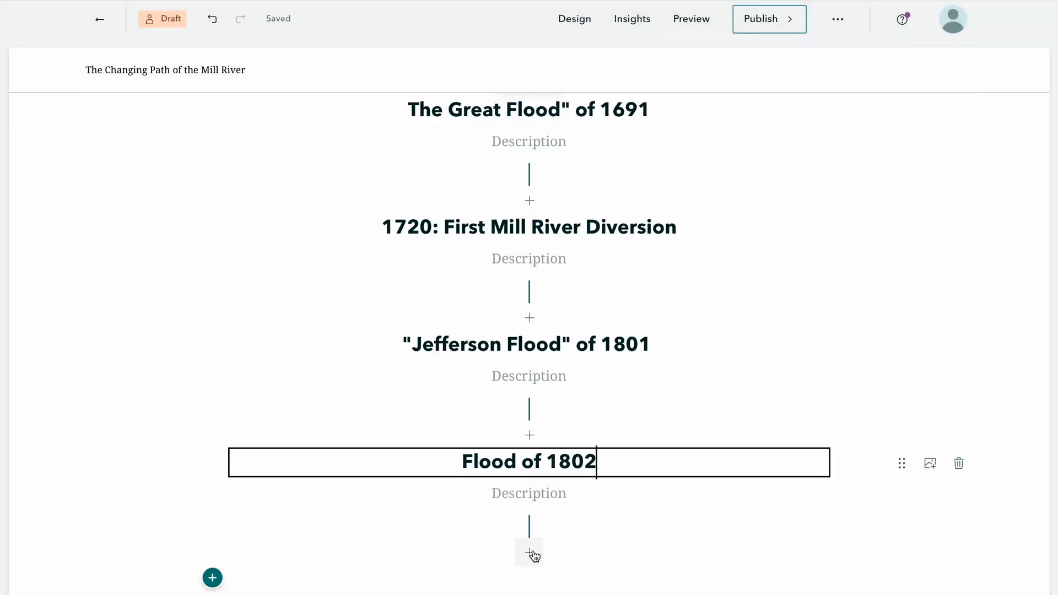
click(530, 552)
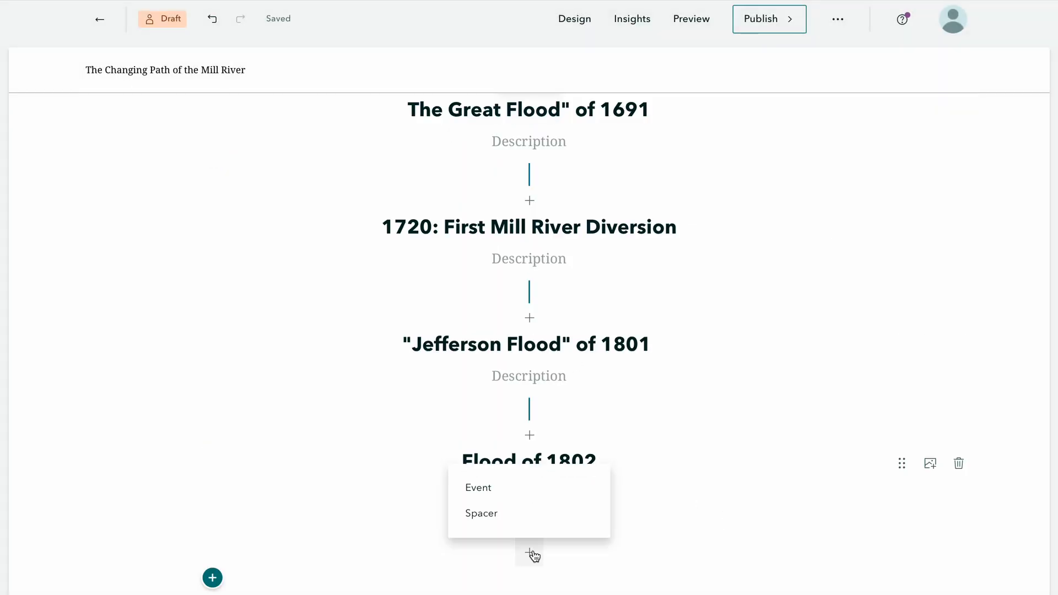
click(516, 492)
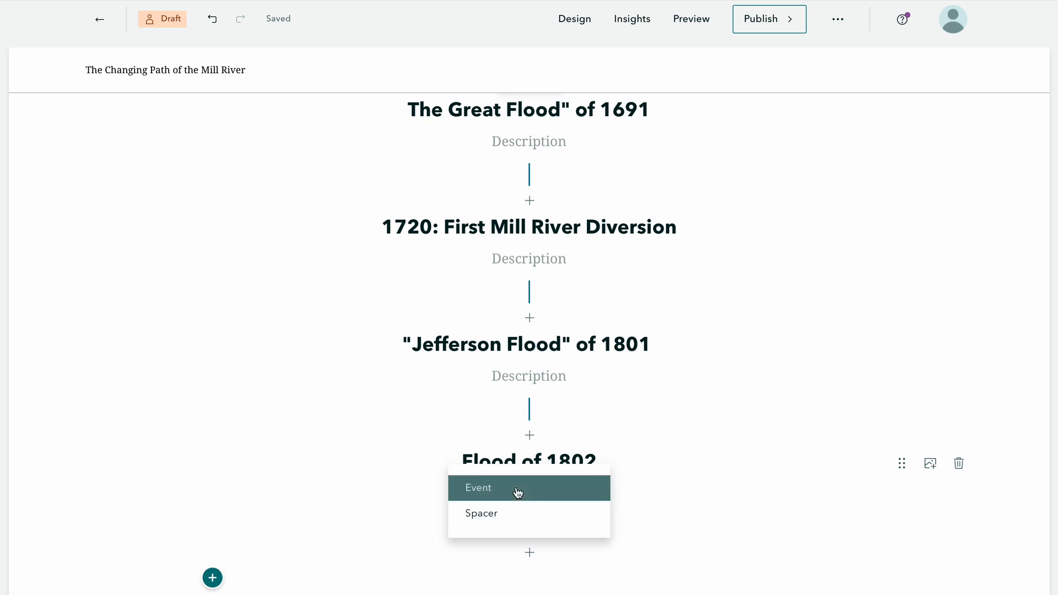
Step: Try the Mesa theme on the story, and apply the Blog theme from the featured themes gallery
scroll(517, 492, up, 8)
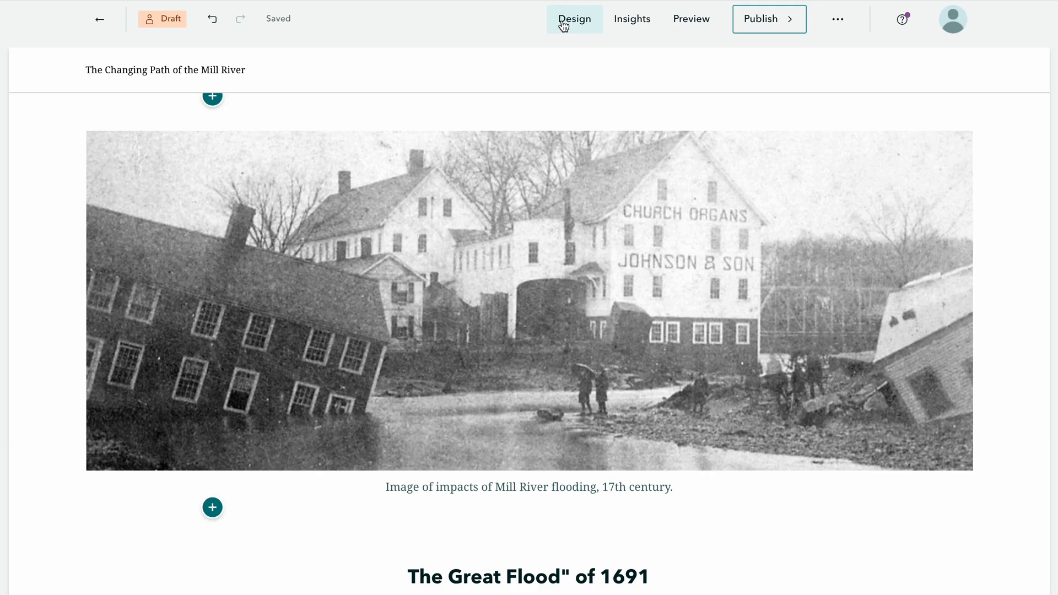
click(563, 22)
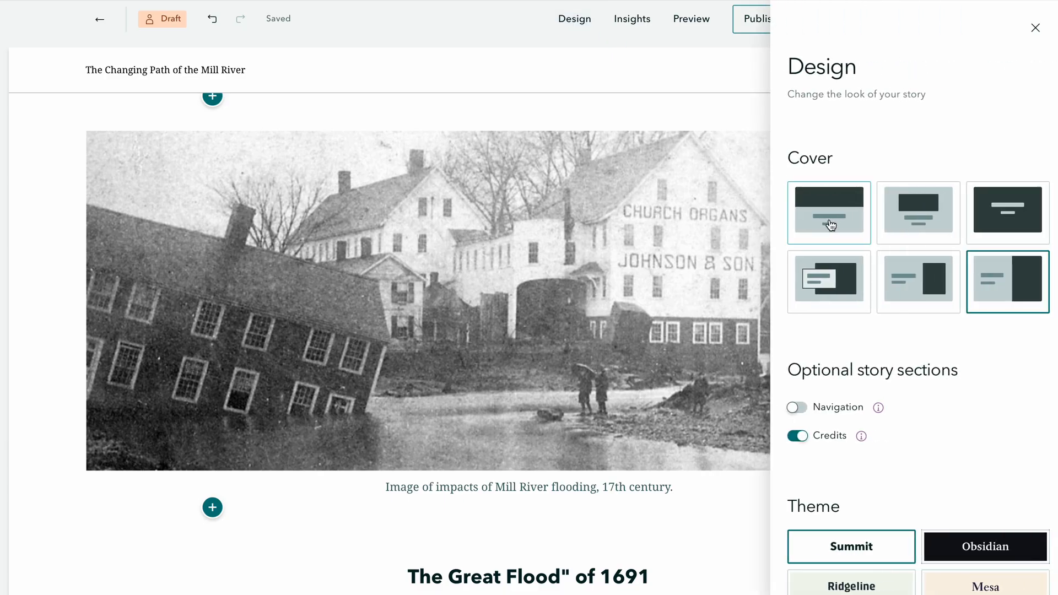
scroll(879, 451, down, 3)
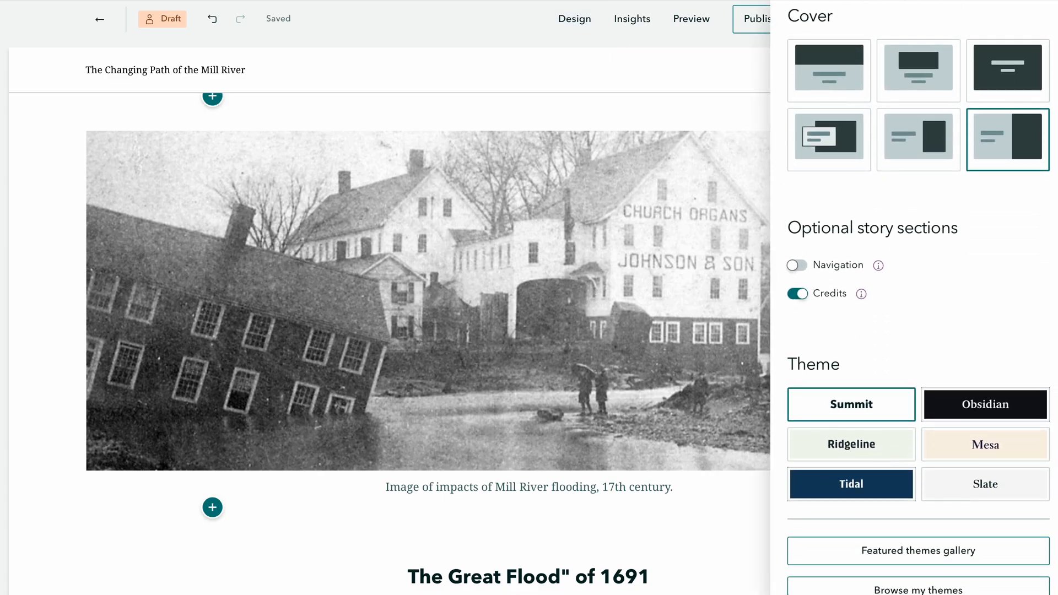
click(965, 440)
scroll(954, 588, down, 3)
click(893, 431)
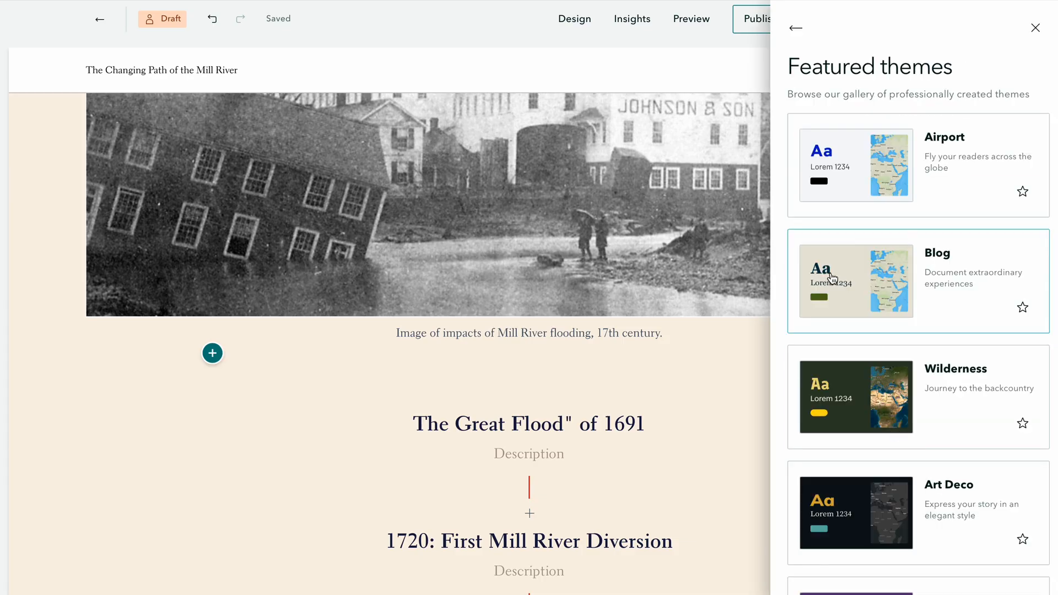
click(833, 286)
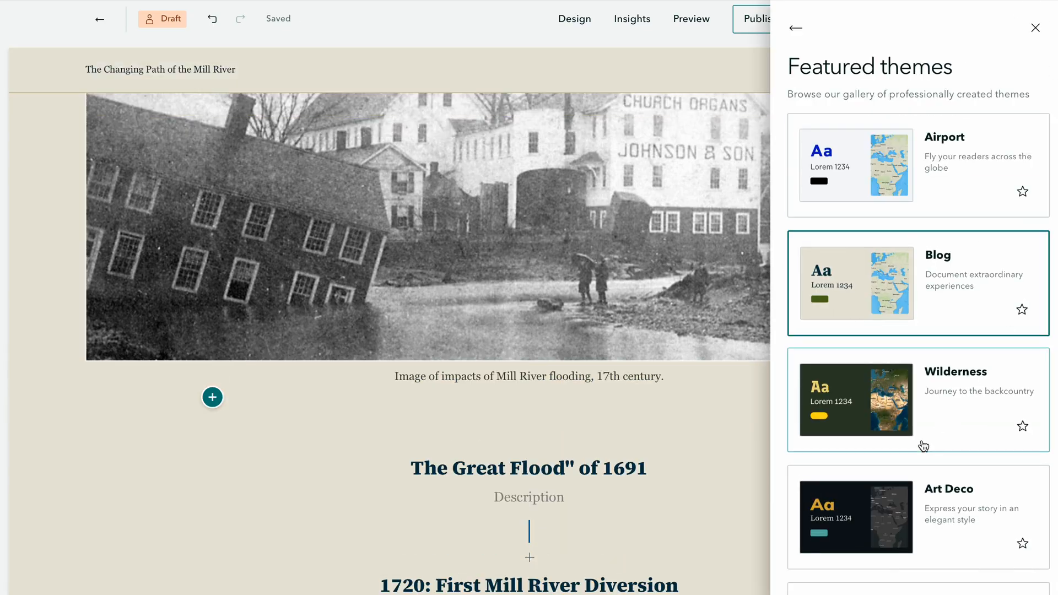
click(937, 423)
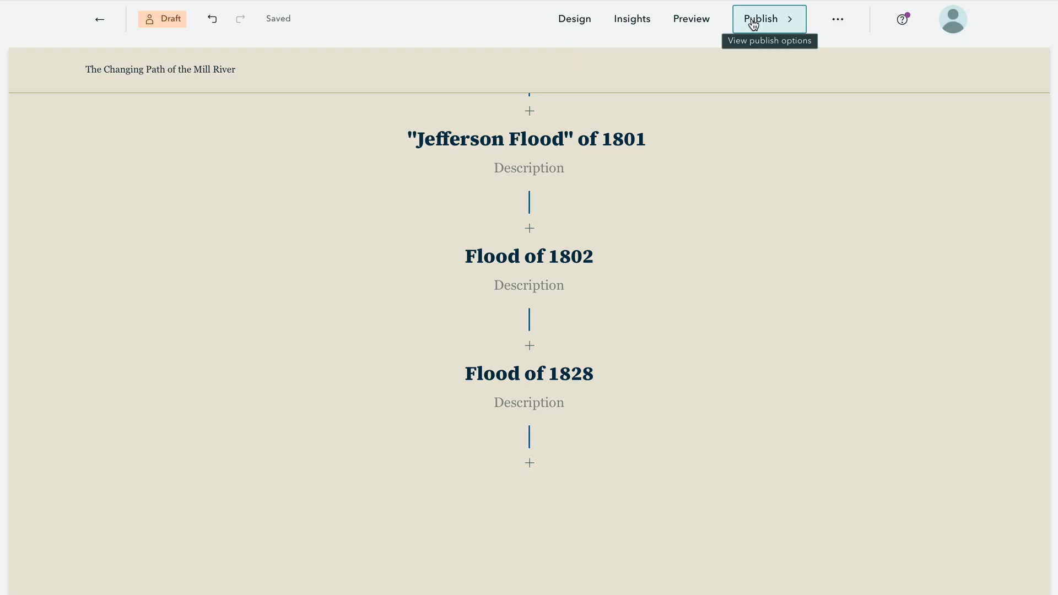
Step: Publish the story with the sharing level Private
click(753, 24)
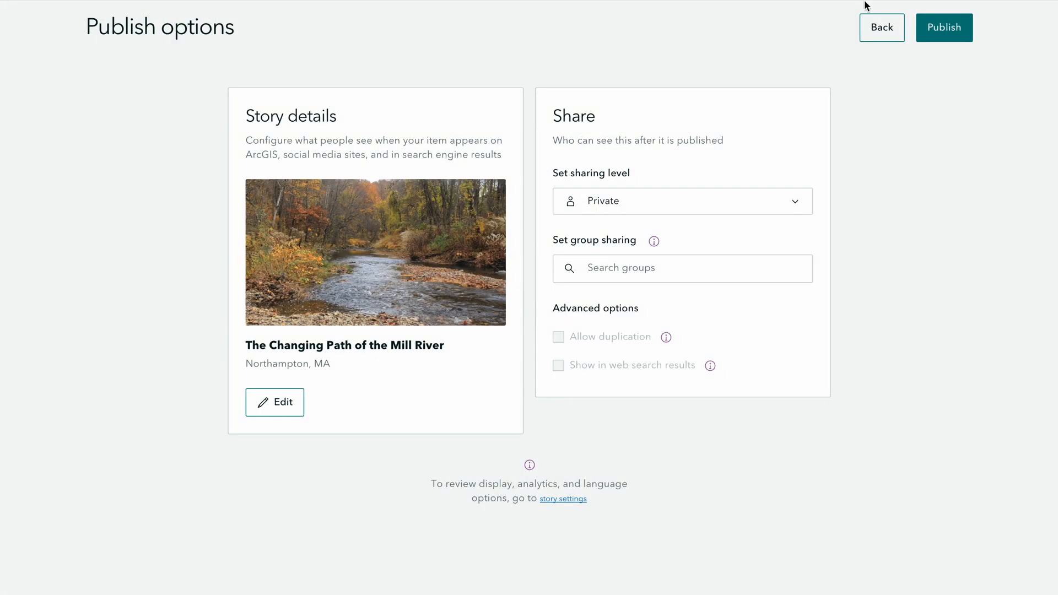
click(941, 37)
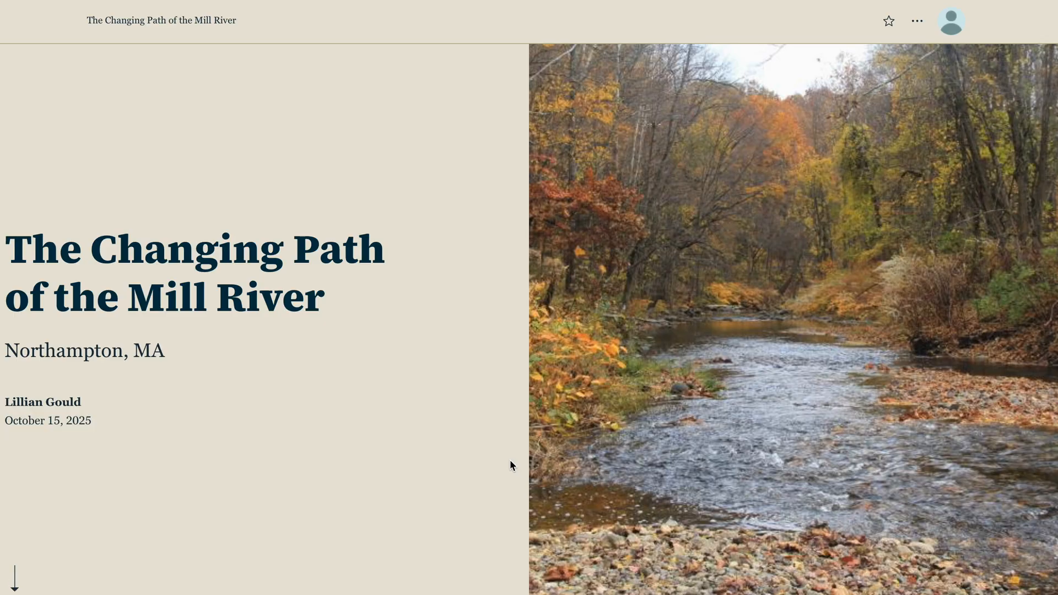
Step: Read through the published story's first sections and test the swipe between the surficial geology and elevation maps
scroll(510, 459, down, 10)
scroll(510, 465, down, 4)
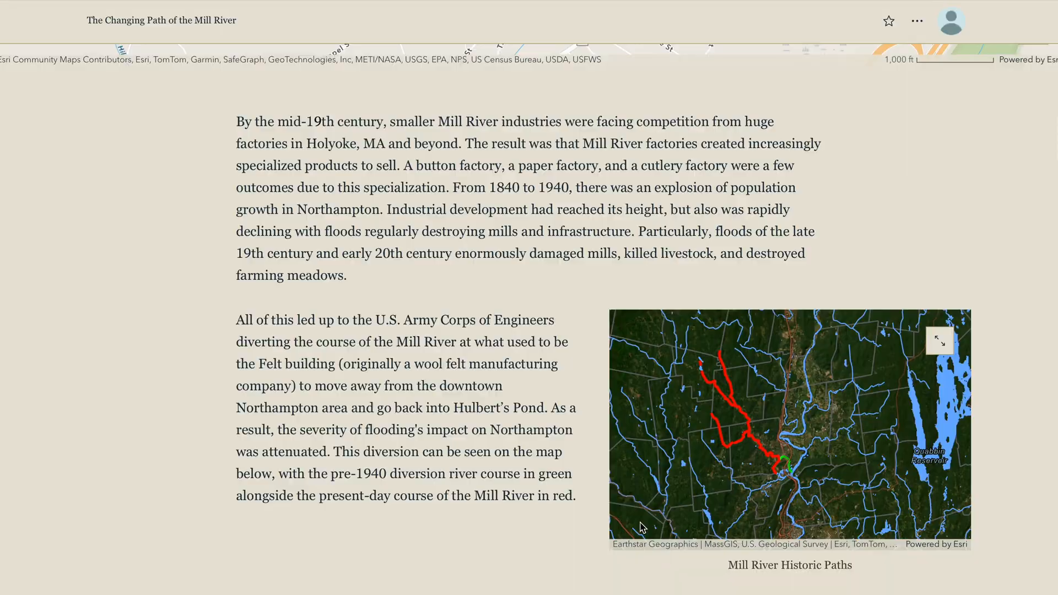
scroll(705, 380, down, 10)
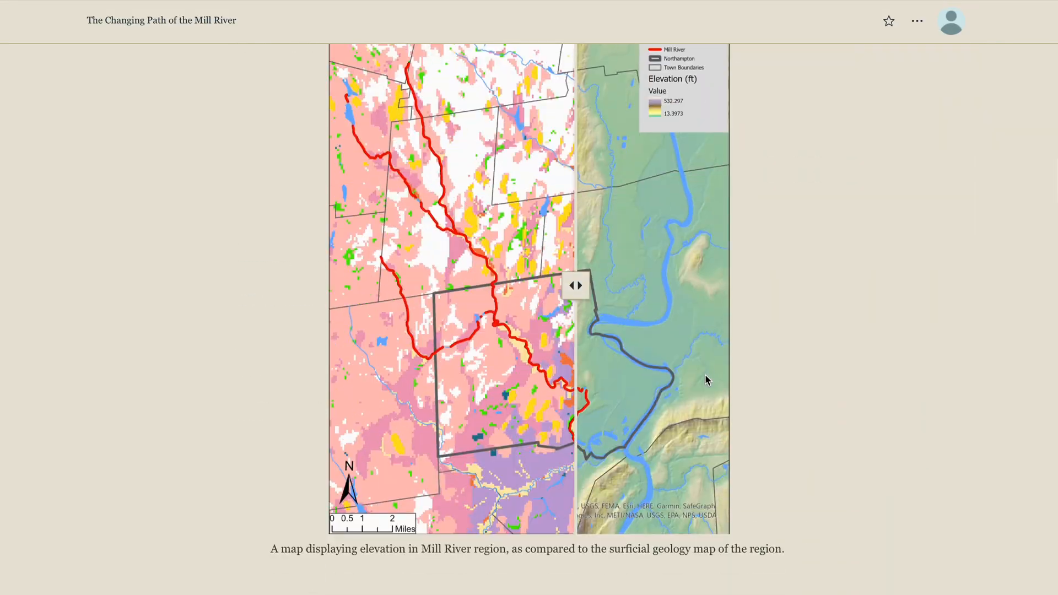
drag(578, 283, 433, 283)
scroll(434, 283, down, 15)
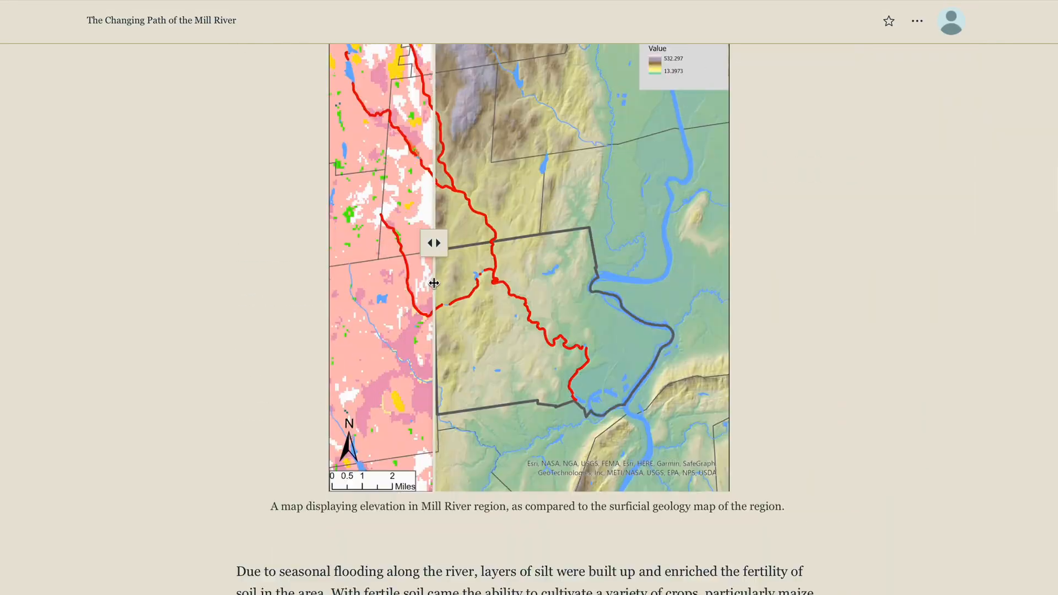
Step: Check the map tours in the published story, open the Paradise Pond place and continue to the flood timeline
scroll(434, 283, down, 15)
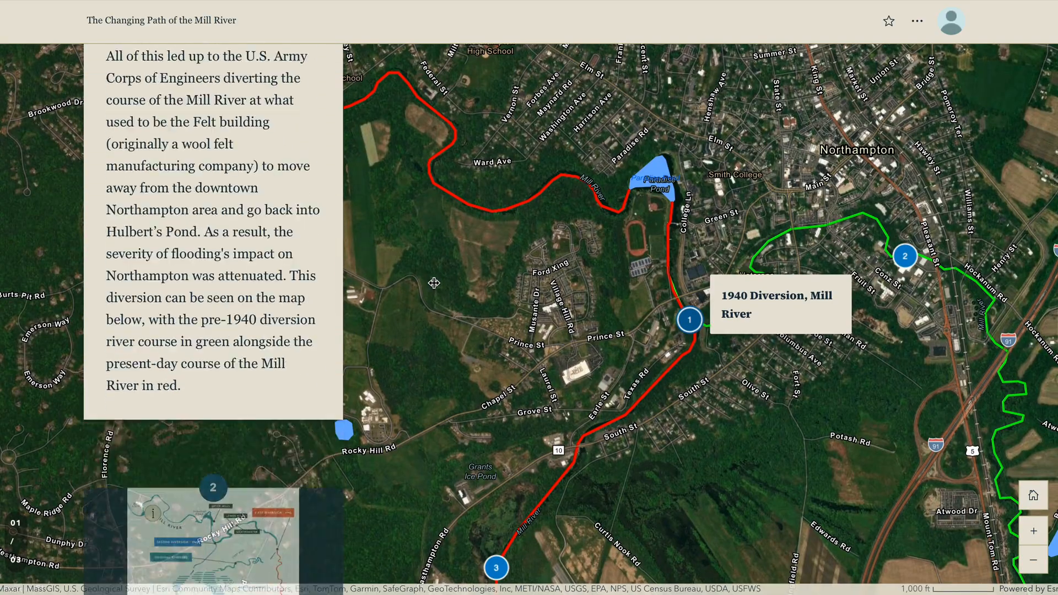
scroll(434, 283, down, 15)
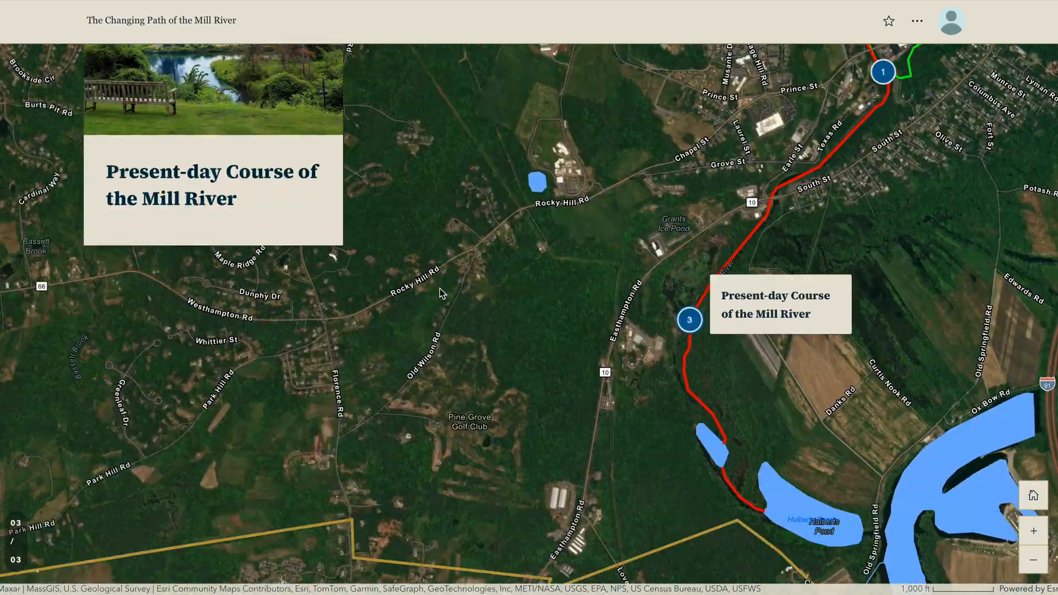
scroll(563, 491, down, 3)
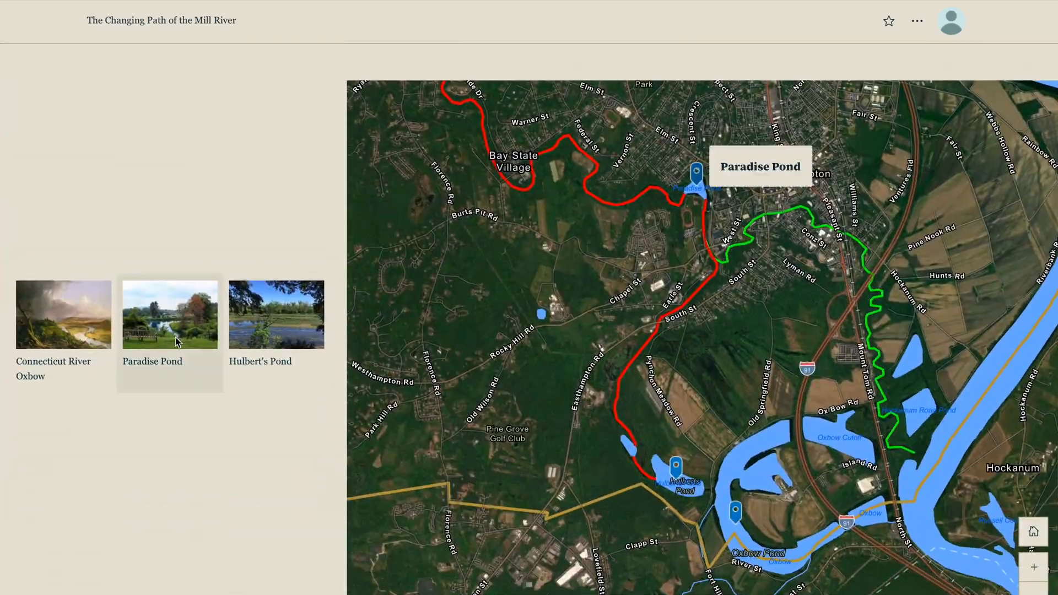
click(176, 337)
scroll(175, 337, down, 10)
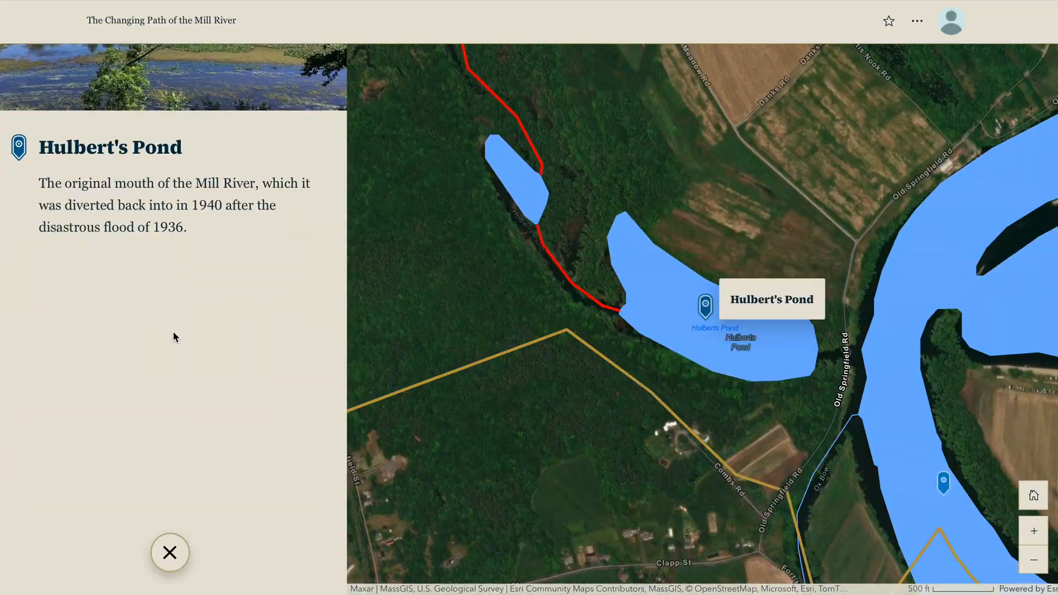
scroll(173, 333, down, 9)
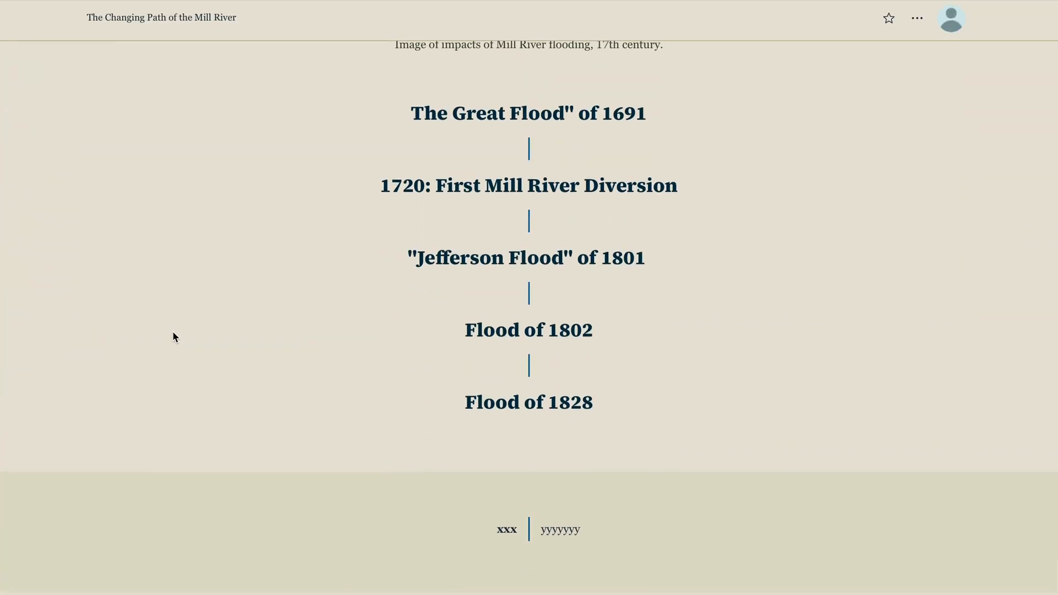